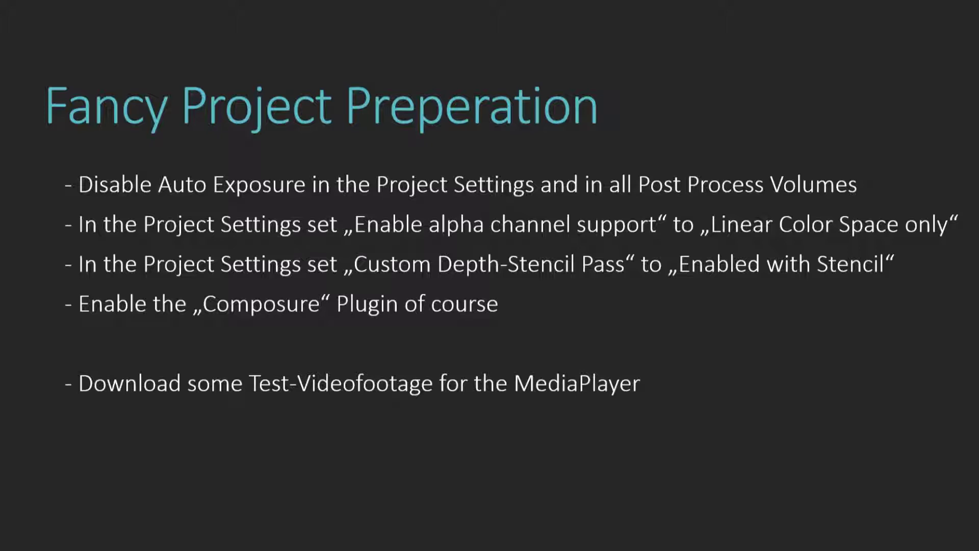
- Advance to the slide listing the Unreal Engine project-preparation steps
{"action": "key", "text": "Right"}
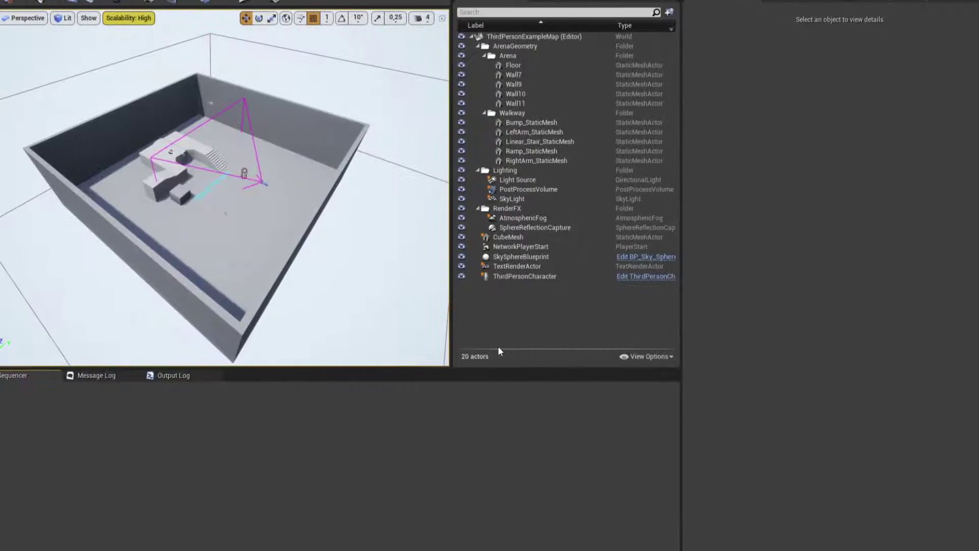
- Delete the four arena walls, ending with Wall10
{"action": "left_click_drag", "start_coordinate": [248, 209], "coordinate": [296, 194]}
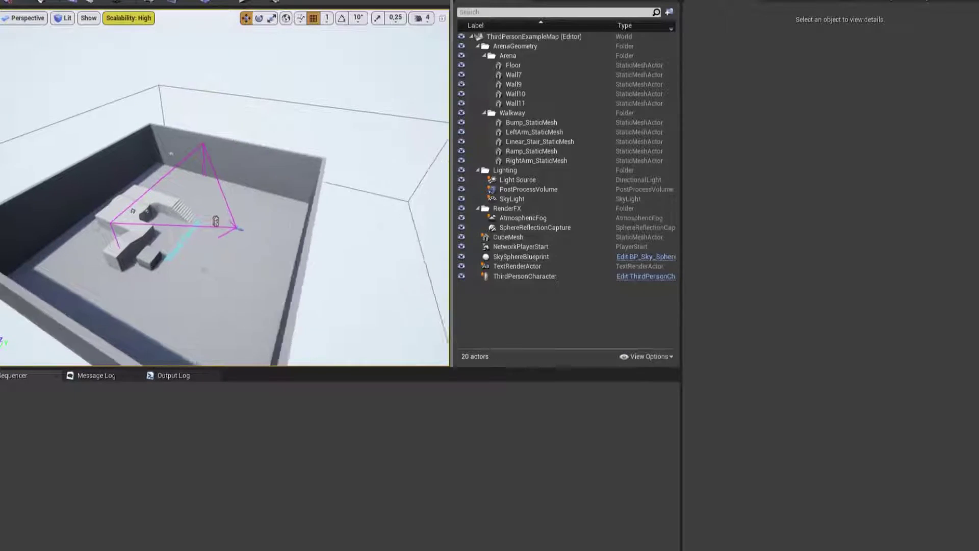
{"action": "left_click", "coordinate": [251, 161]}
{"action": "key", "text": "Delete"}
{"action": "left_click", "coordinate": [327, 228]}
{"action": "key", "text": "Delete"}
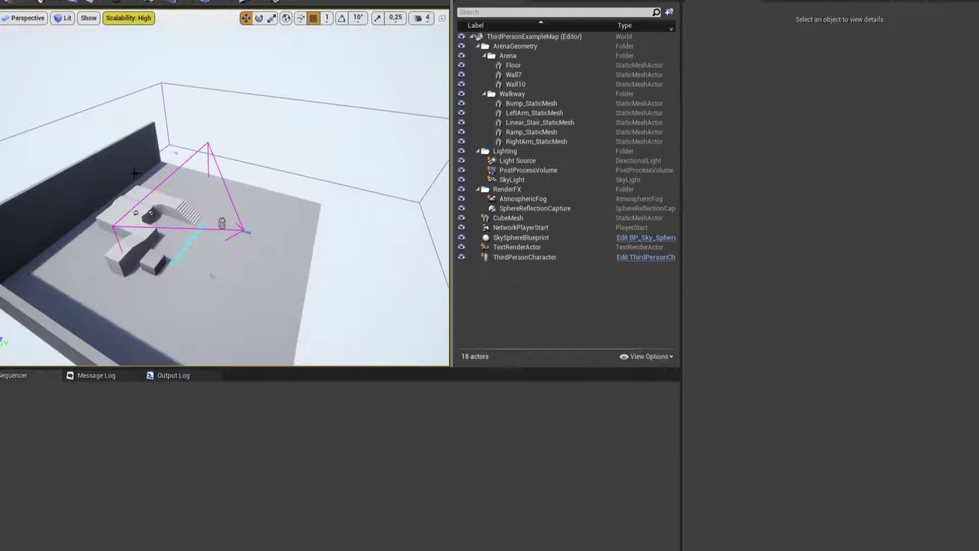
{"action": "left_click", "coordinate": [106, 165]}
{"action": "key", "text": "Delete"}
{"action": "left_click_drag", "start_coordinate": [245, 218], "coordinate": [219, 199]}
{"action": "left_click", "coordinate": [149, 207]}
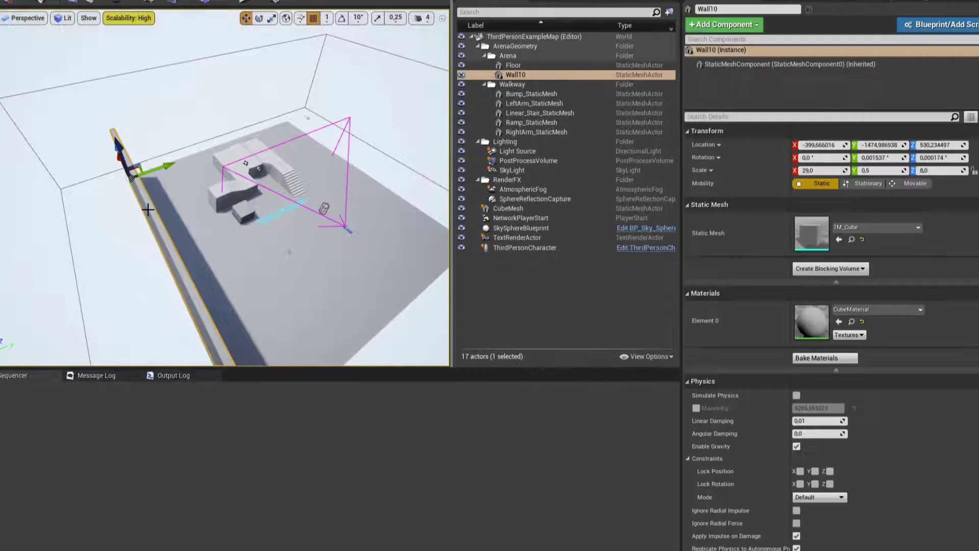
{"action": "key", "text": "Delete"}
- Make the Floor render CustomDepth Pass with a CustomDepth Stencil Value of 1
{"action": "left_click", "coordinate": [312, 234]}
{"action": "left_click_drag", "start_coordinate": [313, 234], "coordinate": [382, 221]}
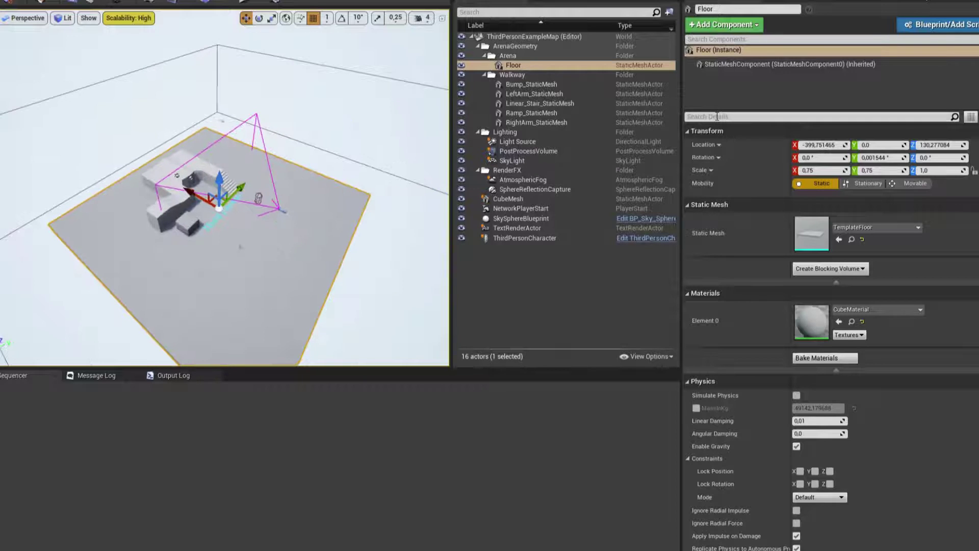
{"action": "left_click", "coordinate": [717, 117]}
{"action": "type", "text": "custom"}
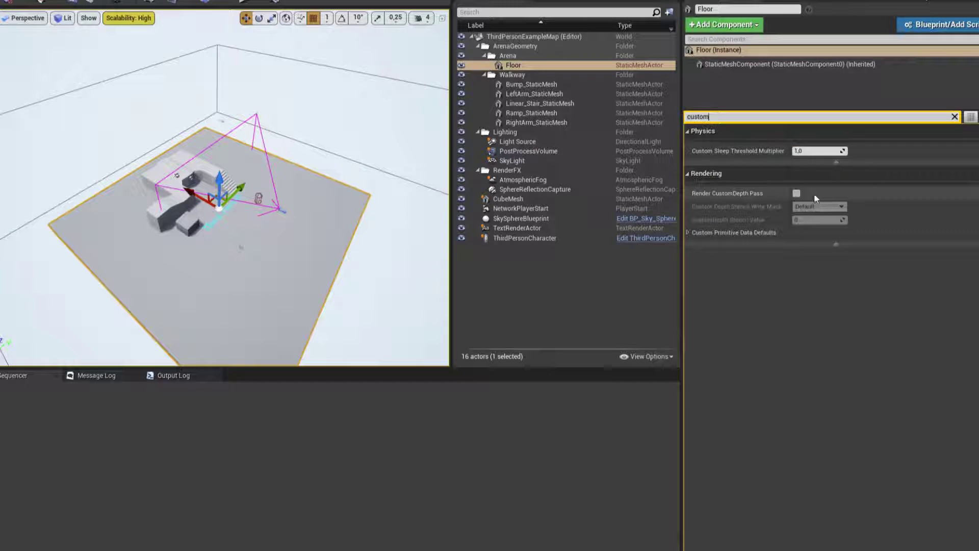
{"action": "left_click", "coordinate": [796, 193]}
{"action": "left_click", "coordinate": [802, 220]}
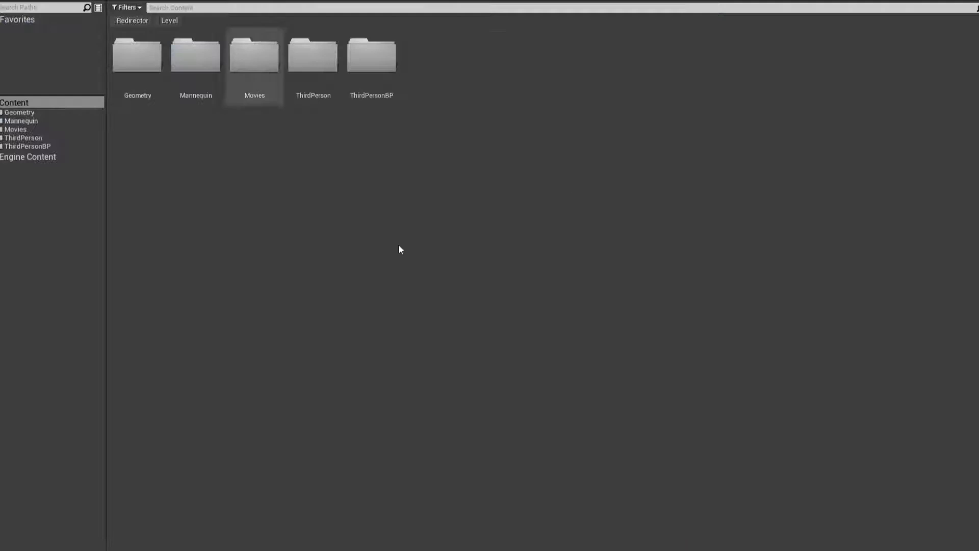
- Create a new material named PPM_Shadowcatcher in the Content Browser
{"action": "right_click", "coordinate": [398, 244]}
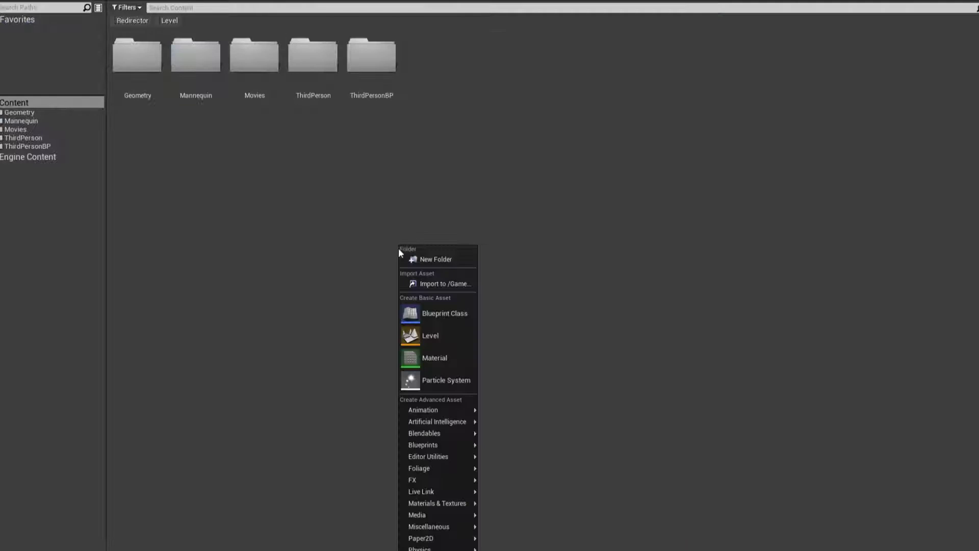
{"action": "left_click", "coordinate": [463, 350]}
{"action": "type", "text": "PP"}
{"action": "type", "text": "M"}
{"action": "type", "text": "_Shadowcatcher"}
{"action": "key", "text": "Return"}
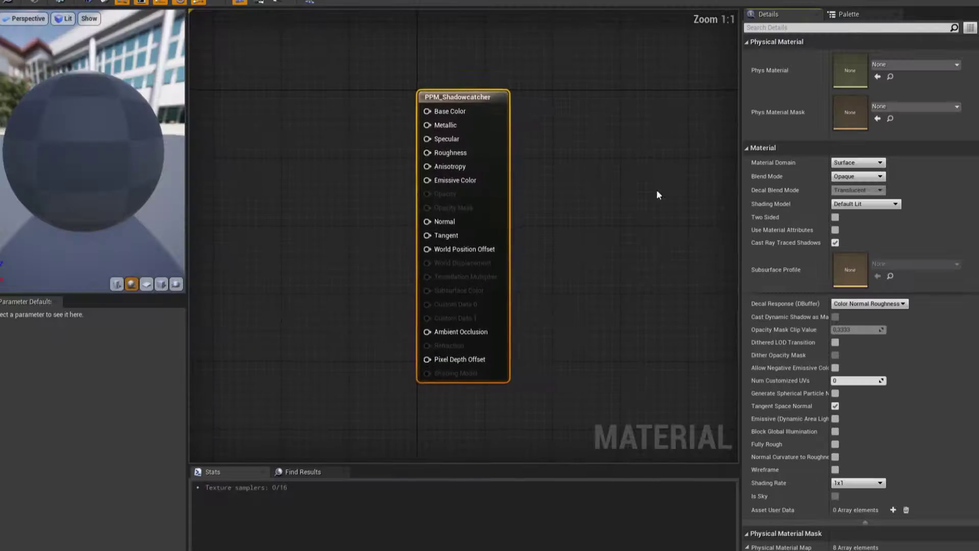
- Set the material domain to Post Process and Blendable Location to Before Tonemapping
{"action": "left_click", "coordinate": [865, 163]}
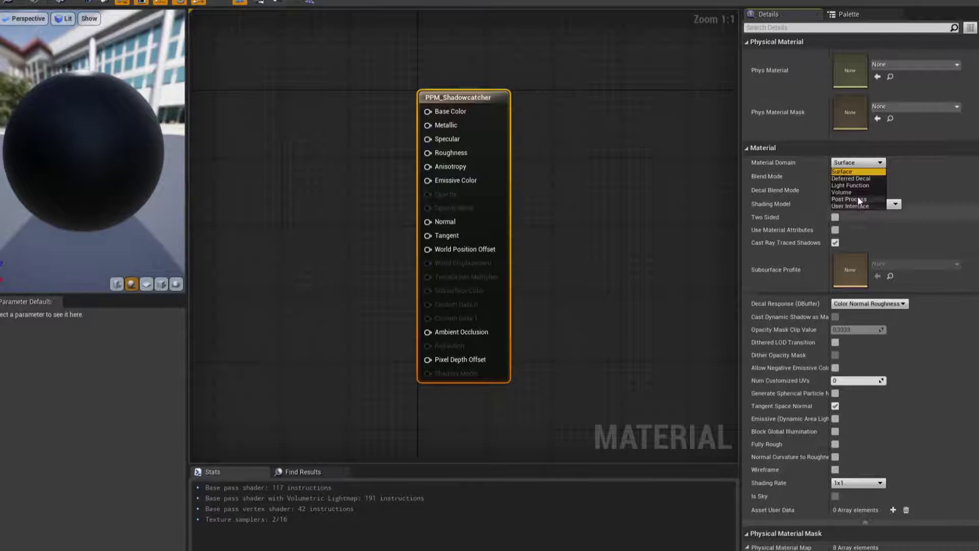
{"action": "left_click", "coordinate": [849, 202]}
{"action": "scroll", "coordinate": [861, 254], "scroll_direction": "down", "scroll_amount": 10}
{"action": "scroll", "coordinate": [864, 252], "scroll_direction": "down", "scroll_amount": 5}
{"action": "scroll", "coordinate": [864, 252], "scroll_direction": "down", "scroll_amount": 5}
{"action": "scroll", "coordinate": [863, 252], "scroll_direction": "down", "scroll_amount": 5}
{"action": "scroll", "coordinate": [864, 252], "scroll_direction": "down", "scroll_amount": 3}
{"action": "left_click", "coordinate": [861, 261]}
{"action": "left_click", "coordinate": [857, 277]}
- Add a SceneTexture node set to CustomStencil and wire it into Emissive Color
{"action": "right_click_drag", "start_coordinate": [437, 157], "coordinate": [428, 182]}
{"action": "right_click", "coordinate": [428, 182]}
{"action": "type", "text": "scene text"}
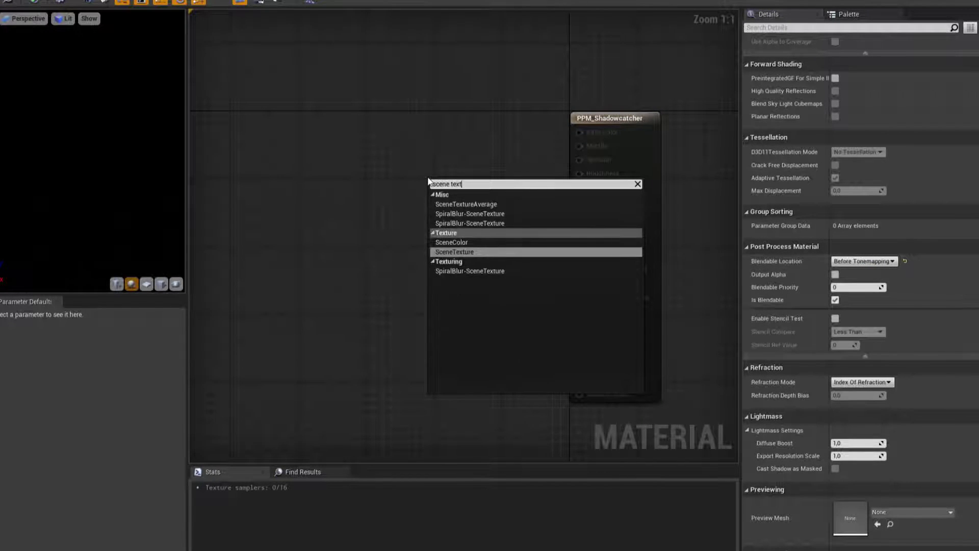
{"action": "key", "text": "Return"}
{"action": "left_click_drag", "start_coordinate": [524, 205], "coordinate": [580, 201]}
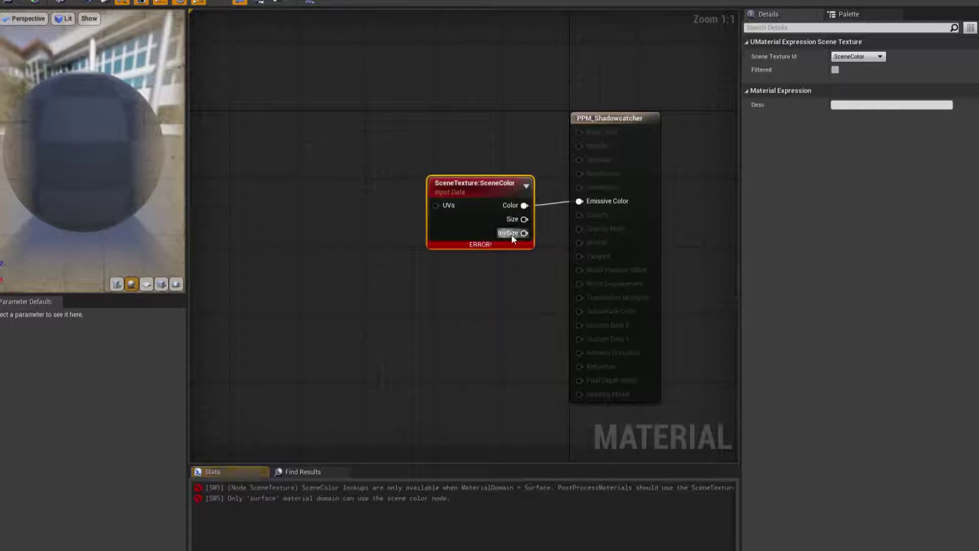
{"action": "left_click", "coordinate": [859, 57]}
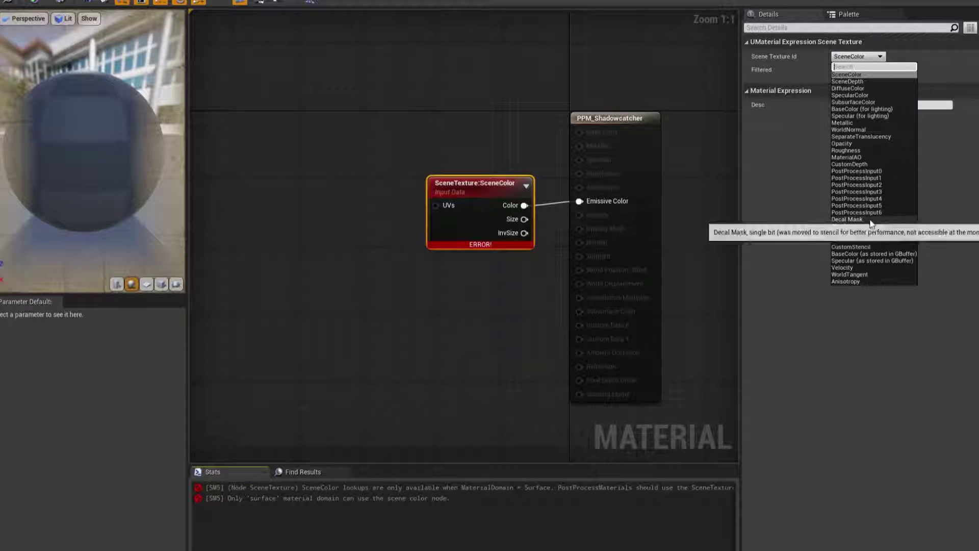
{"action": "left_click", "coordinate": [866, 245]}
{"action": "left_click", "coordinate": [459, 96]}
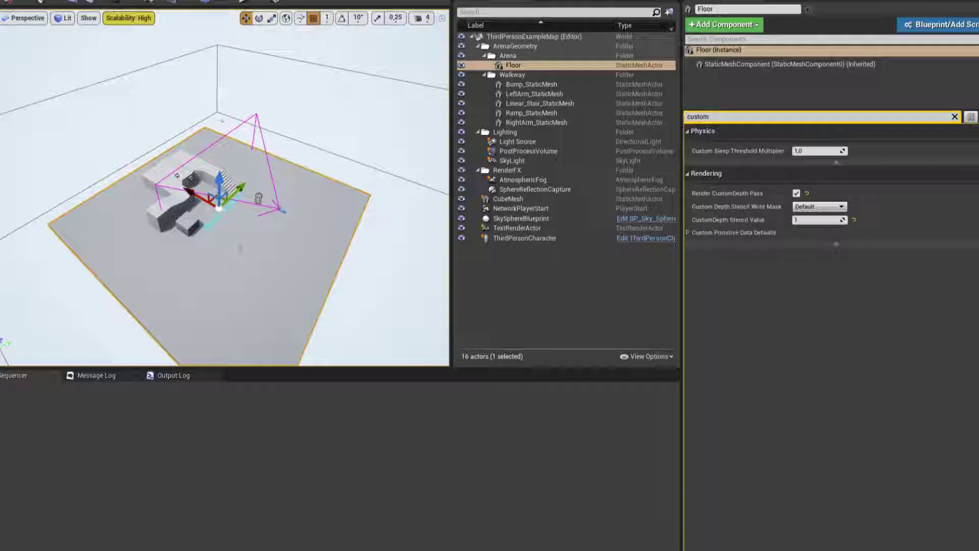
- Add PPM_Shadowcatcher as an asset reference in the PostProcessVolume's Post Process Materials
{"action": "left_click", "coordinate": [528, 151]}
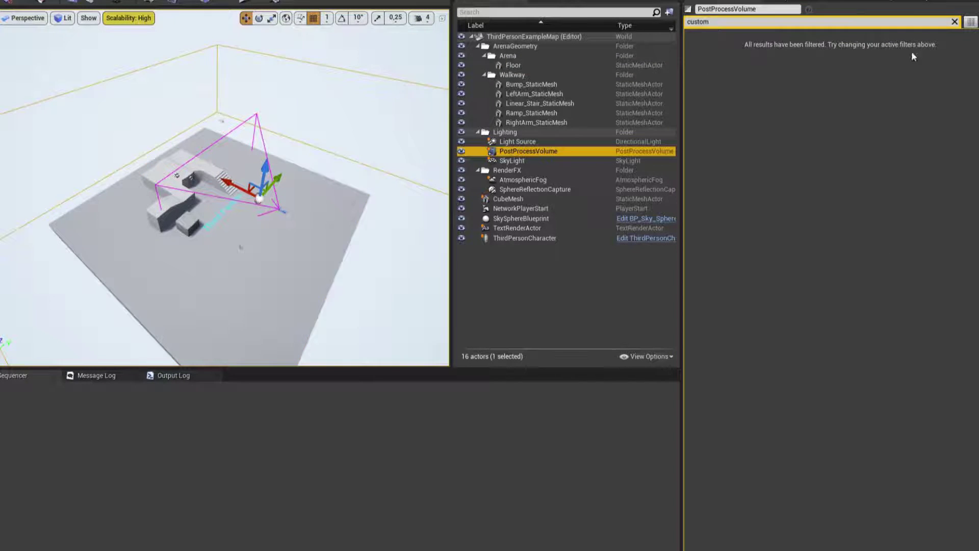
{"action": "left_click", "coordinate": [955, 22]}
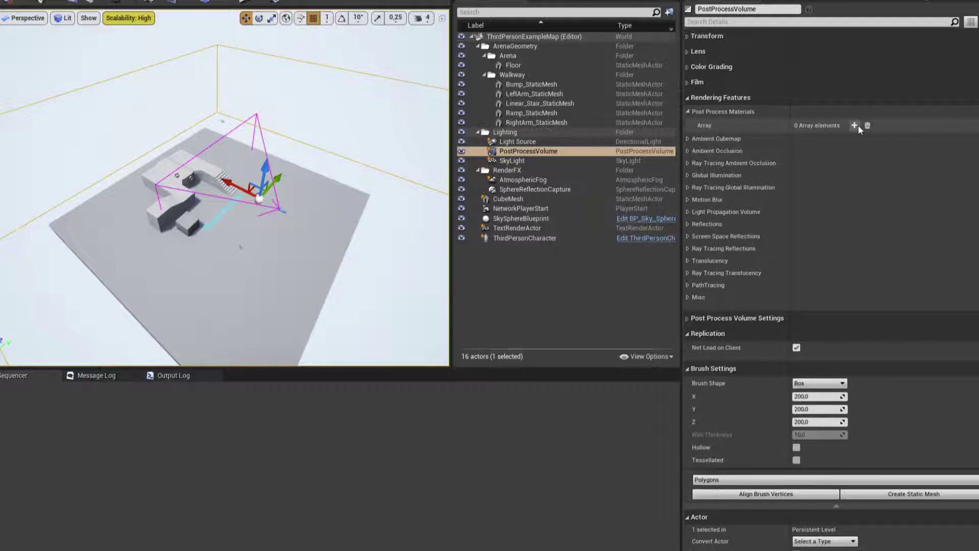
{"action": "left_click", "coordinate": [854, 125]}
{"action": "left_click", "coordinate": [808, 139]}
{"action": "left_click", "coordinate": [816, 159]}
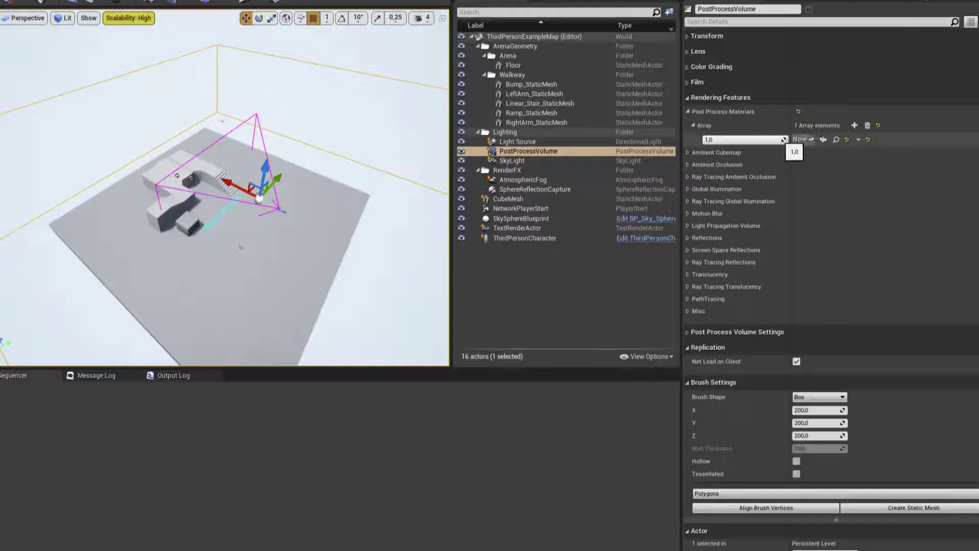
{"action": "left_click", "coordinate": [803, 139]}
{"action": "type", "text": "ppm"}
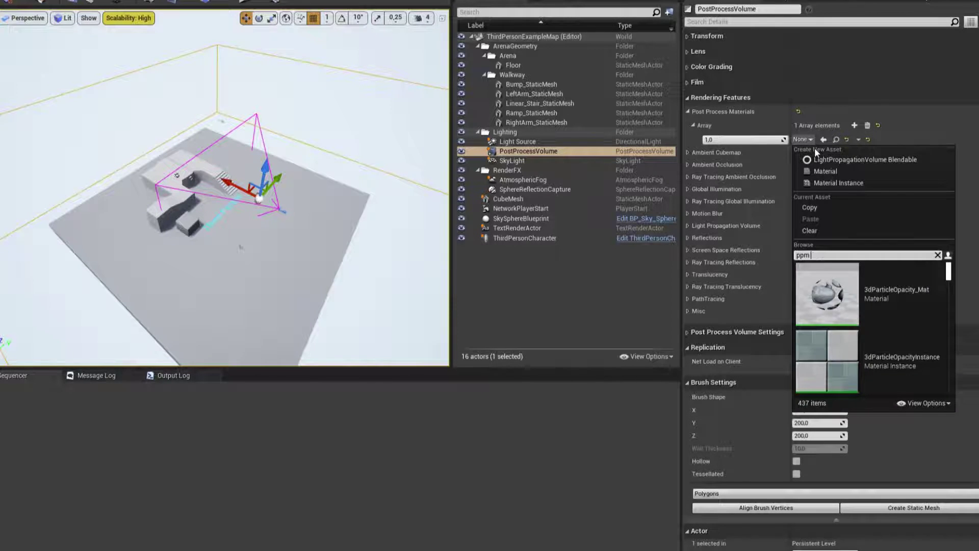
{"action": "type", "text": " shado"}
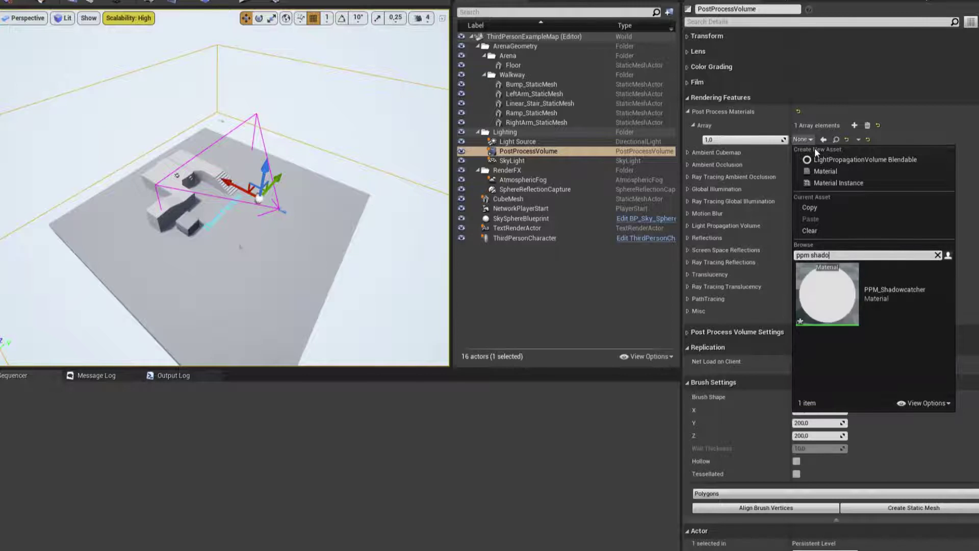
{"action": "key", "text": "Return"}
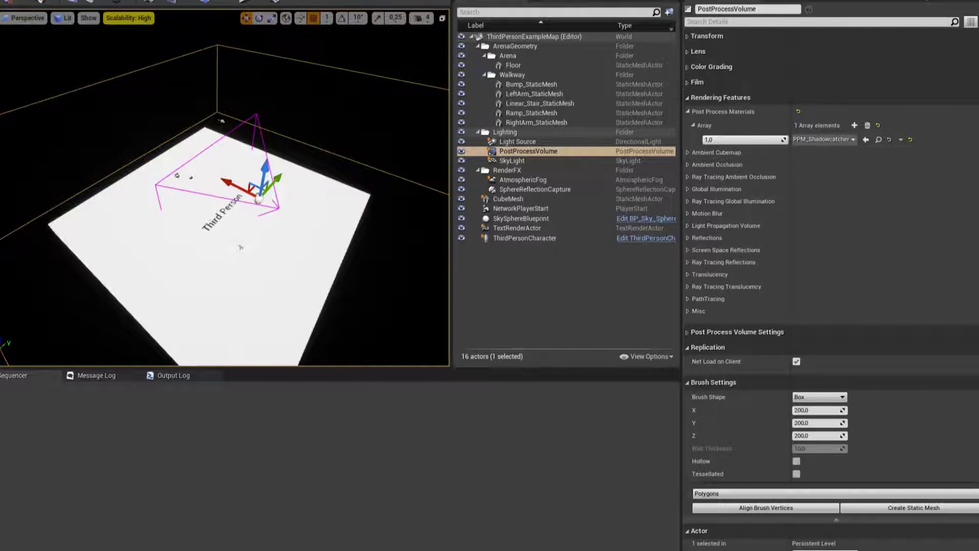
{"action": "scroll", "coordinate": [240, 248], "scroll_direction": "up", "scroll_amount": 2}
{"action": "scroll", "coordinate": [306, 265], "scroll_direction": "up", "scroll_amount": 2}
{"action": "scroll", "coordinate": [313, 268], "scroll_direction": "up", "scroll_amount": 2}
{"action": "scroll", "coordinate": [300, 321], "scroll_direction": "up", "scroll_amount": 2}
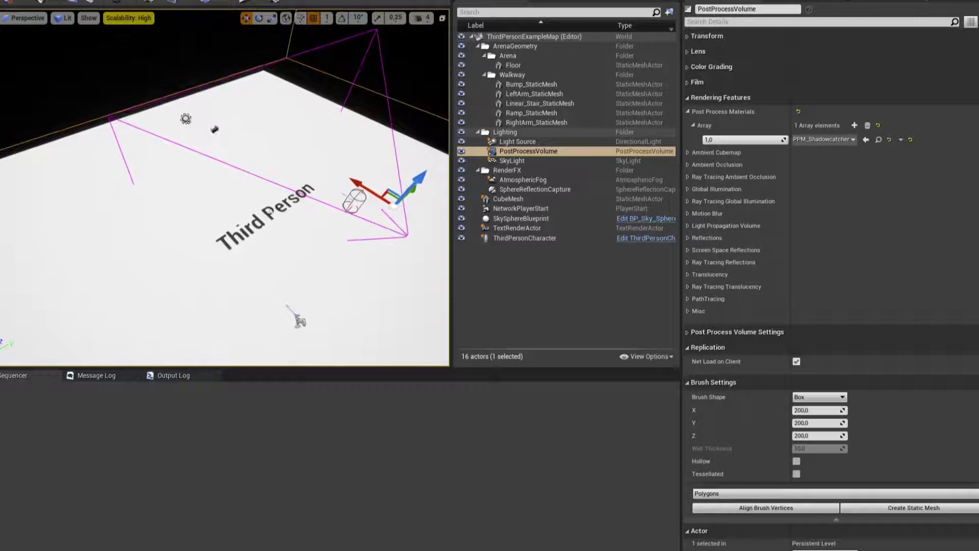
- Enable Render CustomDepth Pass on the walkway meshes from Bump_StaticMesh to RightArm_StaticMesh
{"action": "left_click", "coordinate": [494, 152]}
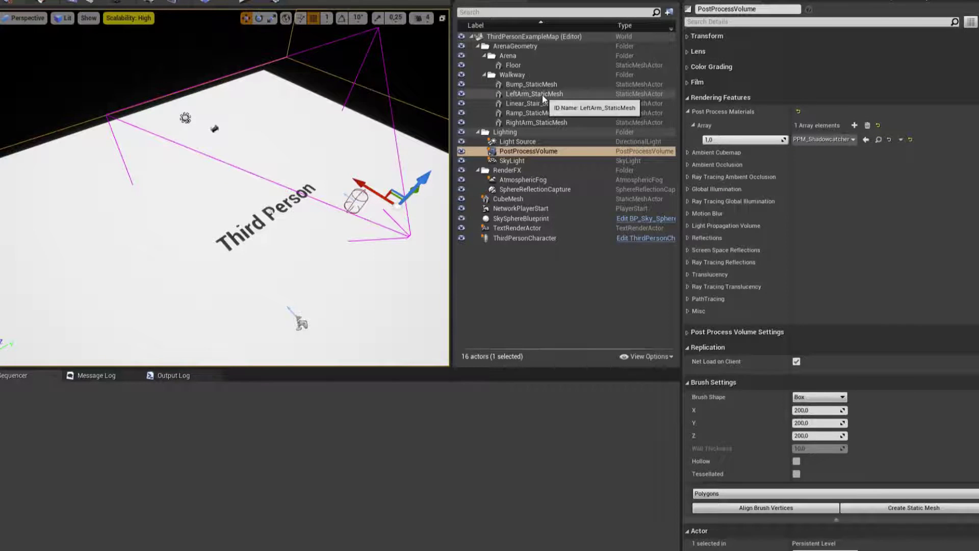
{"action": "left_click", "coordinate": [533, 84]}
{"action": "left_click", "coordinate": [544, 122], "text": "shift"}
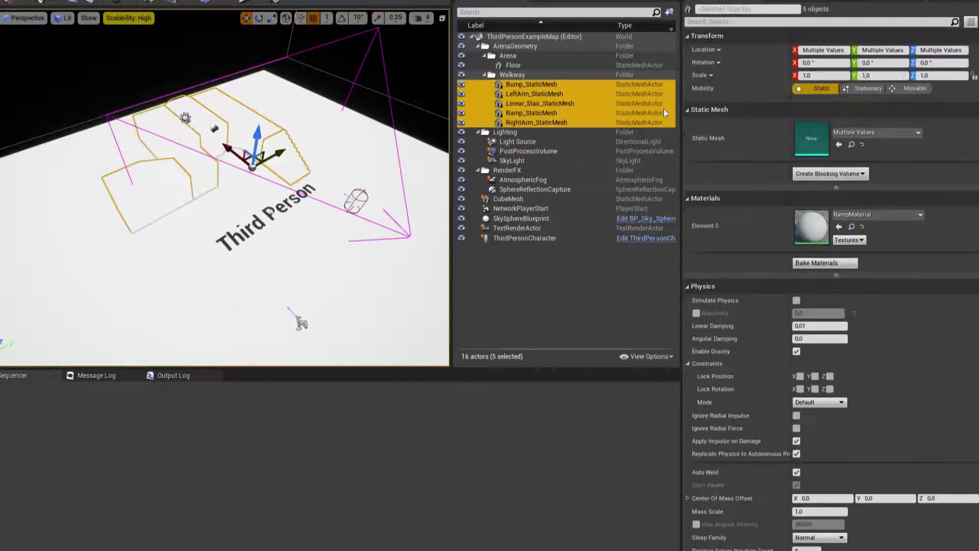
{"action": "left_click", "coordinate": [768, 22]}
{"action": "type", "text": "custom"}
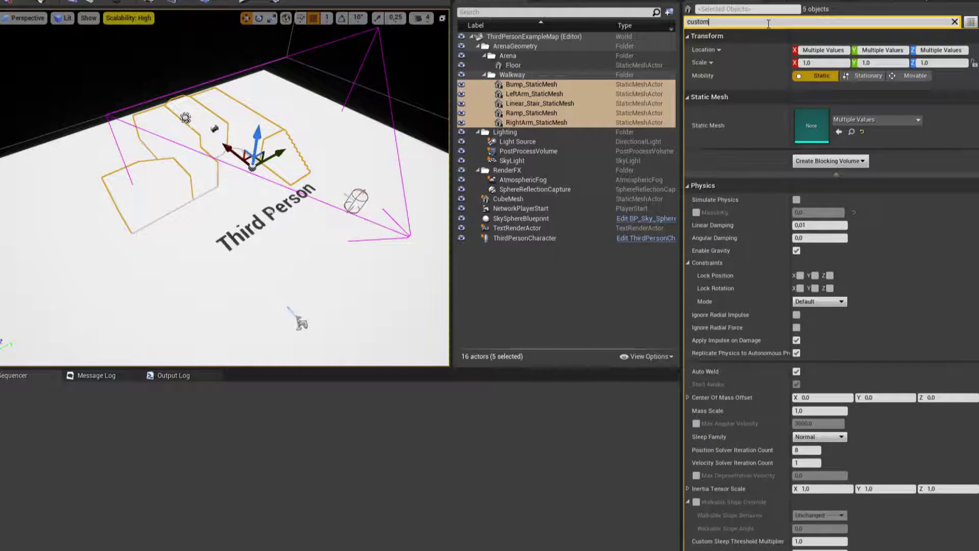
{"action": "left_click", "coordinate": [796, 98]}
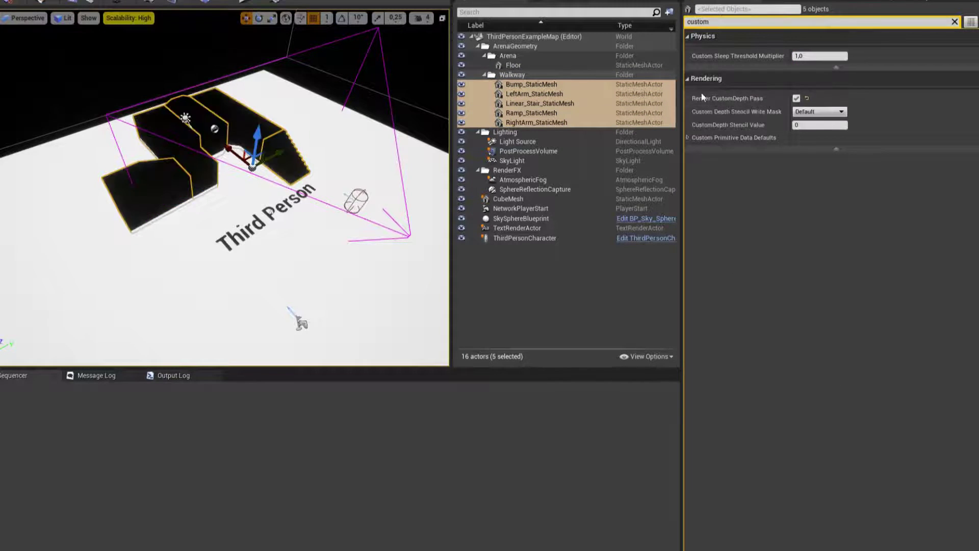
- Enable CustomDepth on the ThirdPersonCharacter mesh with a stencil value of 0
{"action": "mouse_move", "coordinate": [357, 204]}
{"action": "left_mouse_down"}
{"action": "mouse_move", "coordinate": [377, 236]}
{"action": "mouse_move", "coordinate": [345, 168]}
{"action": "left_mouse_up"}
{"action": "left_click", "coordinate": [377, 241]}
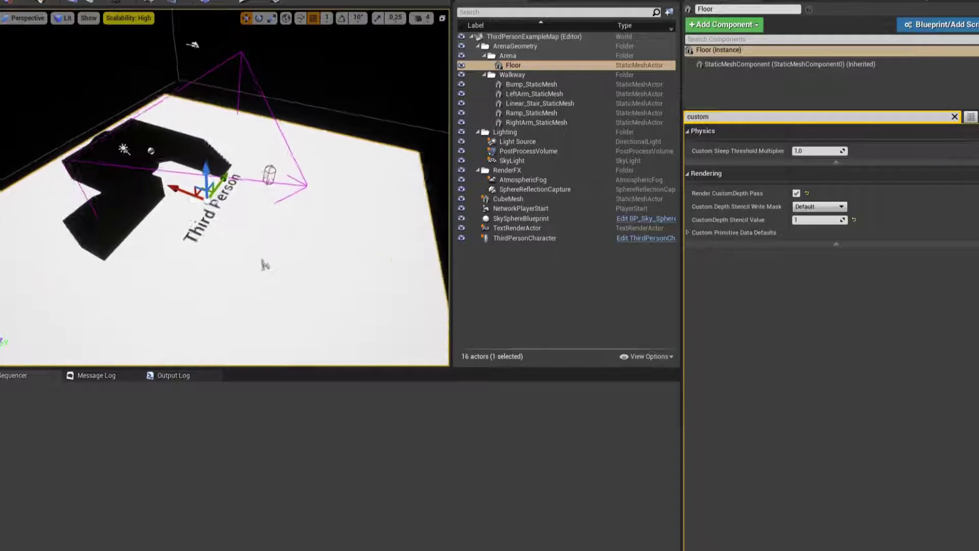
{"action": "left_click_drag", "start_coordinate": [265, 265], "coordinate": [241, 182]}
{"action": "left_click", "coordinate": [240, 183]}
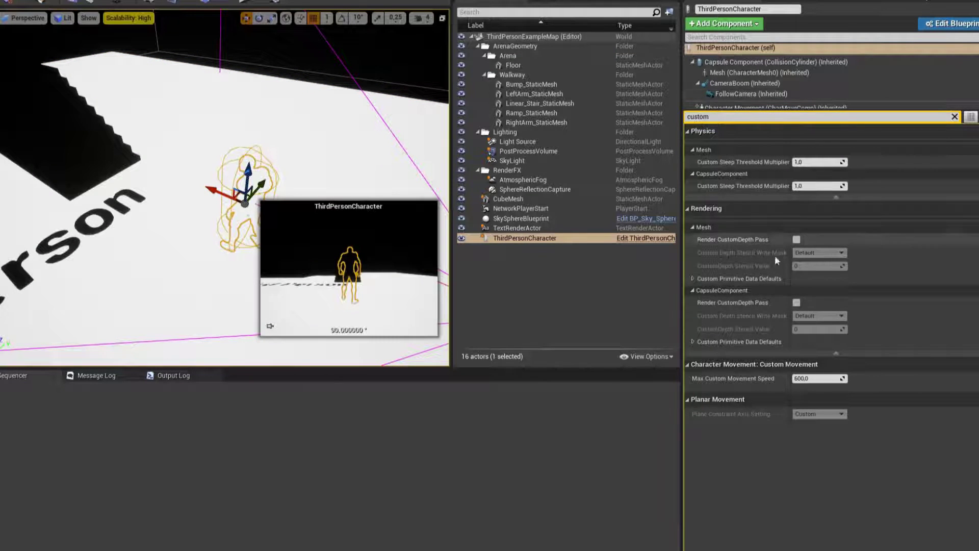
{"action": "left_click", "coordinate": [796, 239]}
{"action": "left_click", "coordinate": [797, 266]}
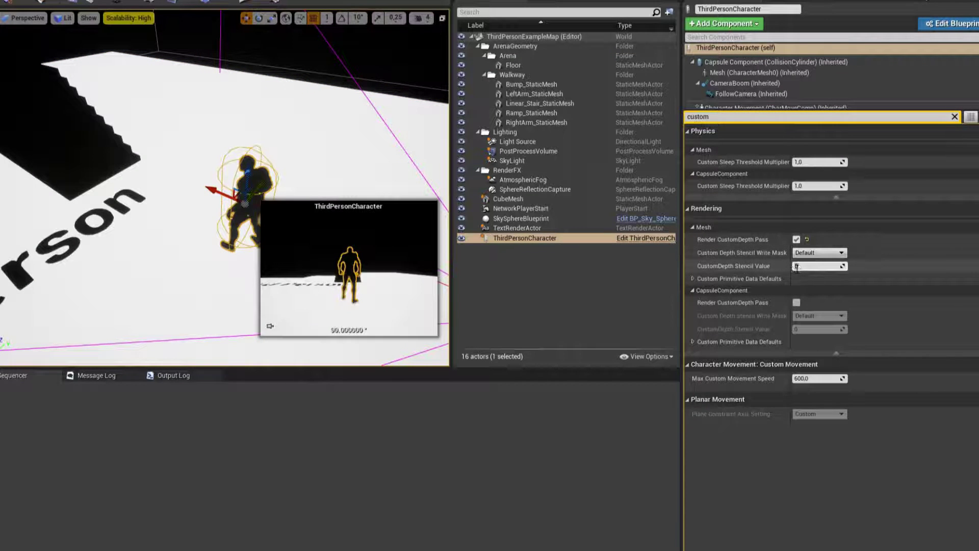
{"action": "key", "text": "Return"}
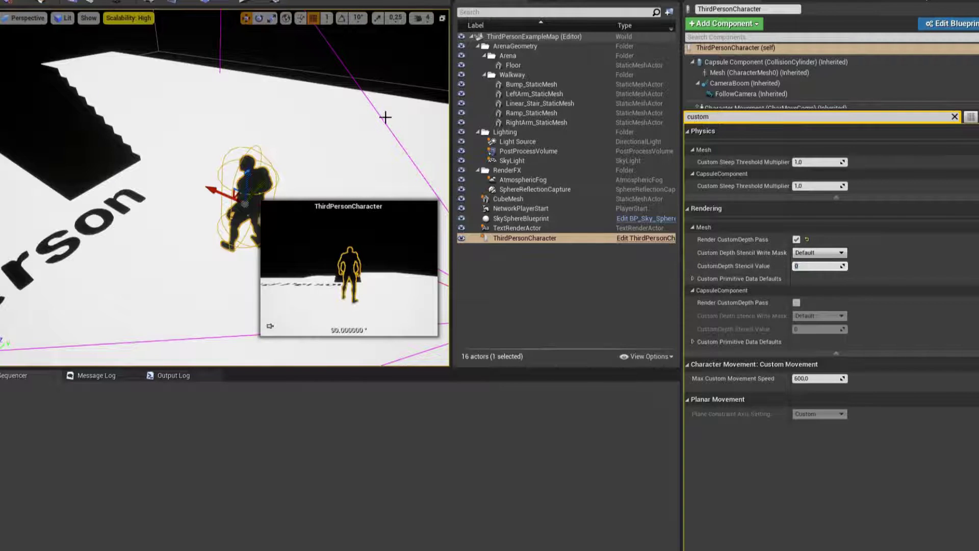
{"action": "right_click_drag", "start_coordinate": [327, 111], "coordinate": [244, 227]}
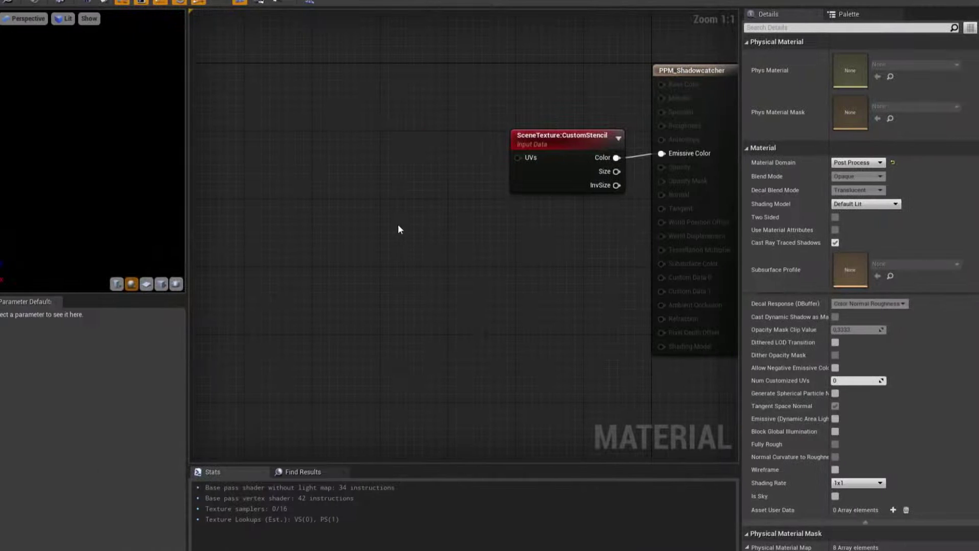
- Add a second SceneTexture node set to PostProcessInput0
{"action": "right_click", "coordinate": [422, 227]}
{"action": "type", "text": "scene text"}
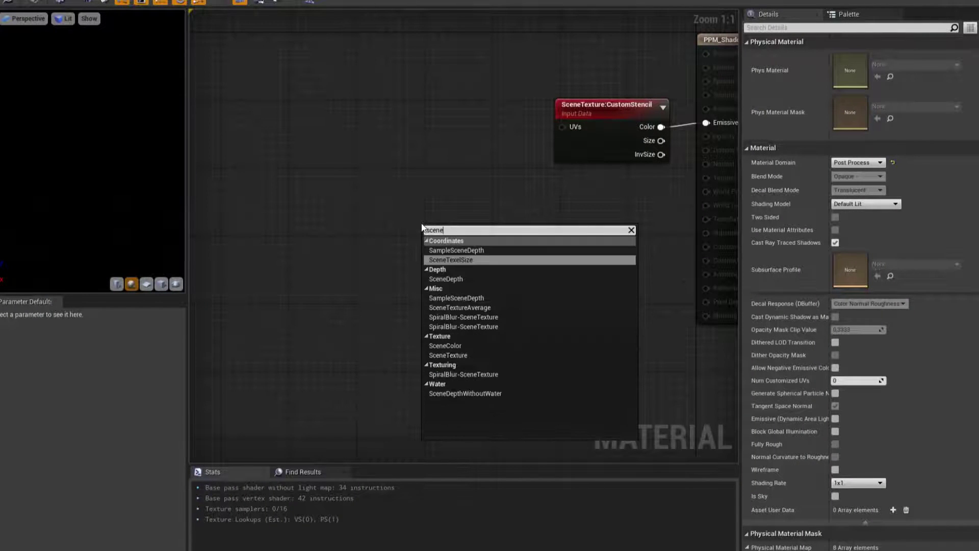
{"action": "key", "text": "Return"}
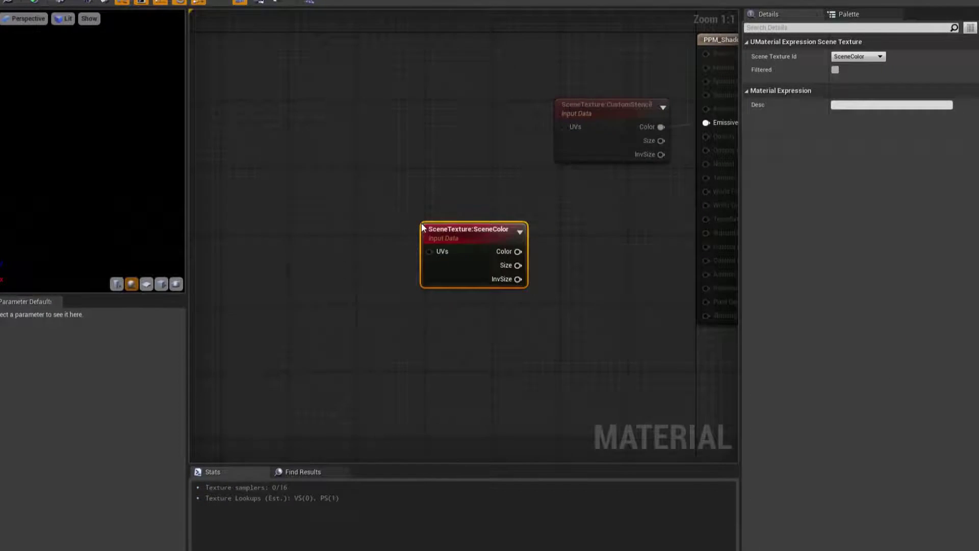
{"action": "left_click", "coordinate": [859, 58]}
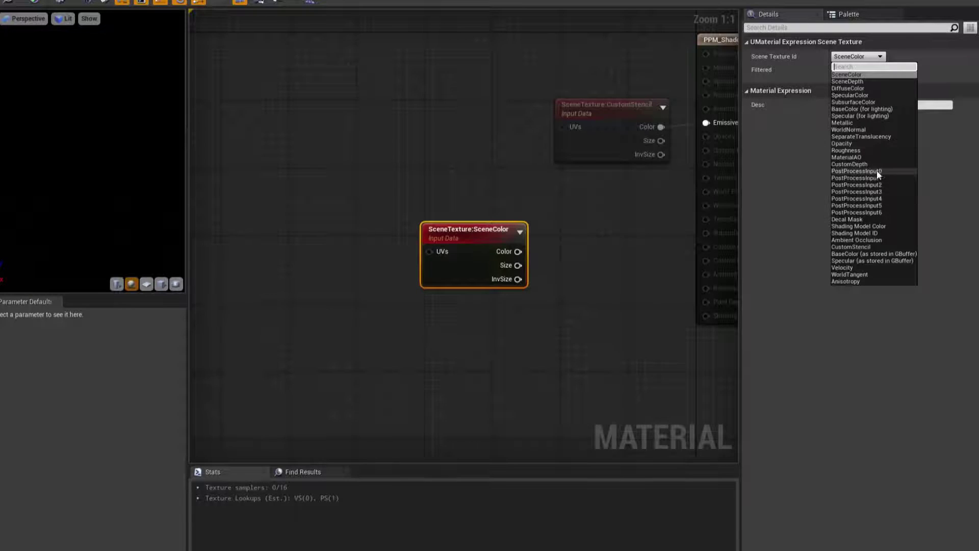
{"action": "left_click", "coordinate": [857, 171]}
{"action": "left_click_drag", "start_coordinate": [432, 238], "coordinate": [301, 269]}
{"action": "left_click", "coordinate": [421, 282]}
- Pass the PostProcessInput0 colour through a Desaturation node into Emissive Color
{"action": "left_click_drag", "start_coordinate": [411, 282], "coordinate": [467, 274]}
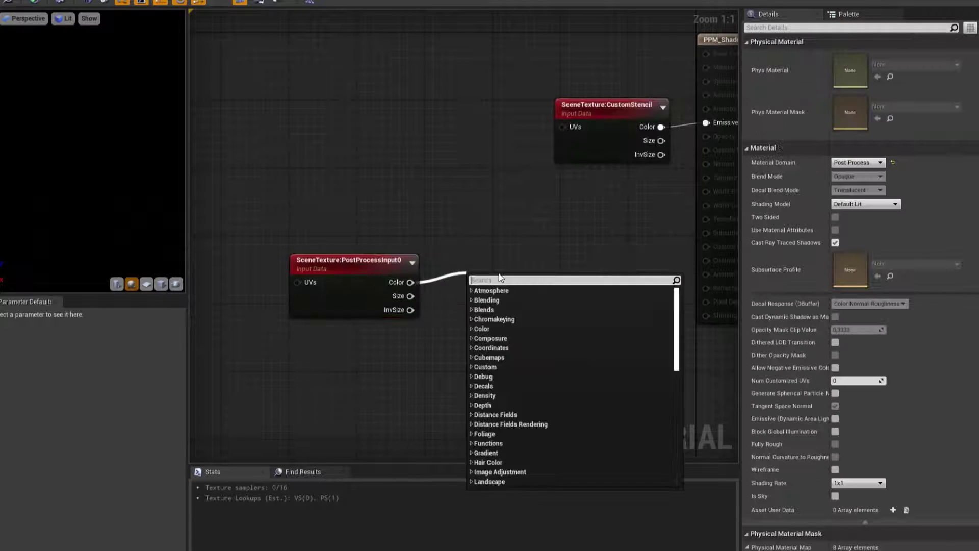
{"action": "type", "text": "desa"}
{"action": "key", "text": "Return"}
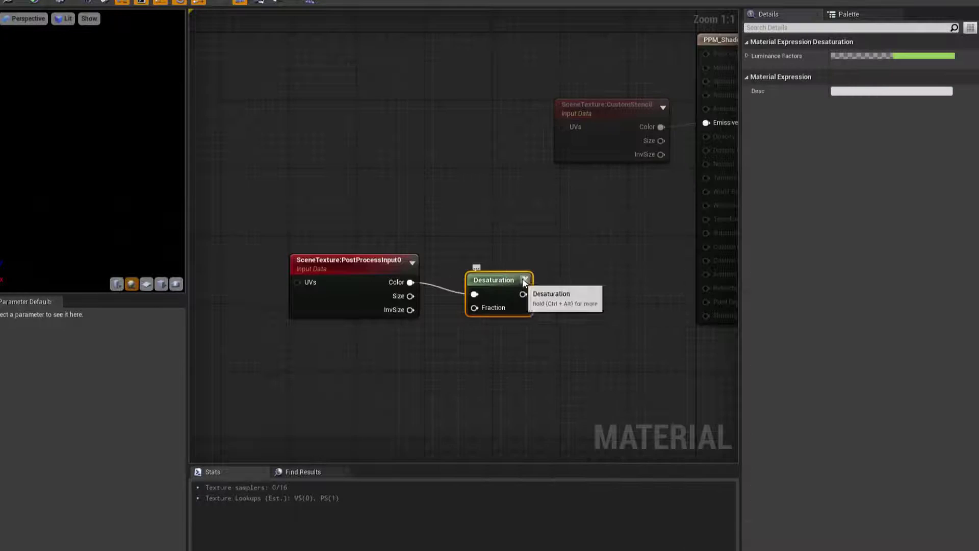
{"action": "right_click_drag", "start_coordinate": [520, 293], "coordinate": [451, 310]}
{"action": "left_click_drag", "start_coordinate": [454, 310], "coordinate": [637, 139]}
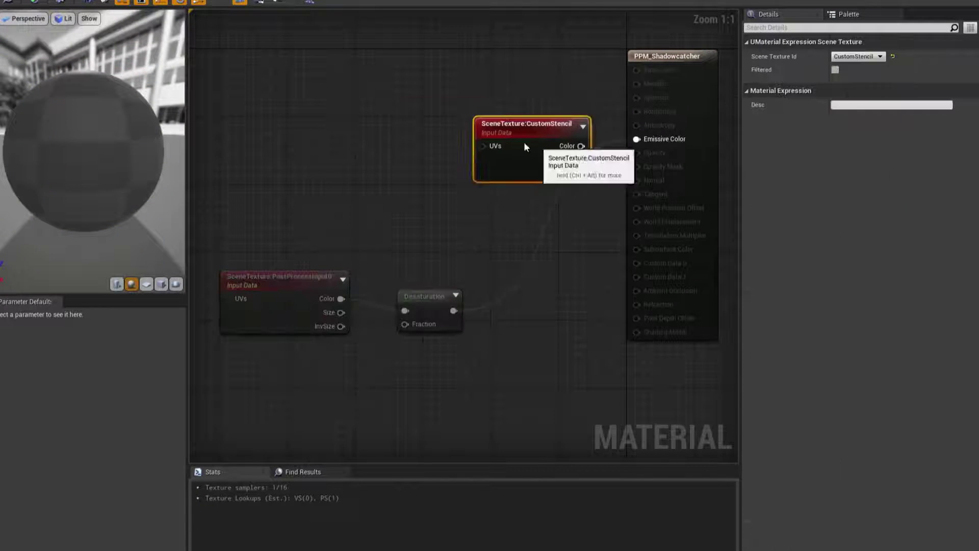
{"action": "left_click_drag", "start_coordinate": [524, 142], "coordinate": [412, 127]}
{"action": "left_click", "coordinate": [467, 234]}
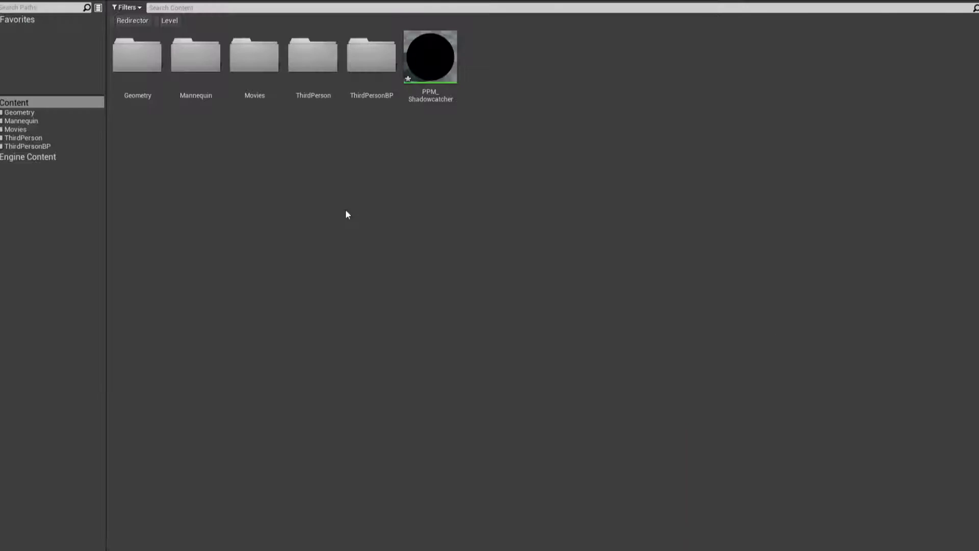
- Create a new material named GroundWhite in the Content Browser
{"action": "right_click", "coordinate": [345, 210]}
{"action": "left_click", "coordinate": [399, 319]}
{"action": "type", "text": "Ground"}
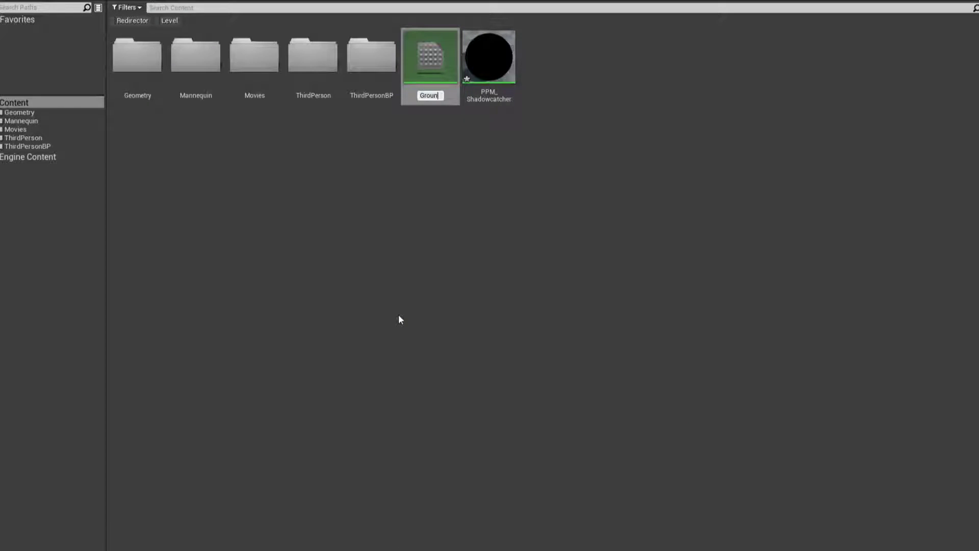
{"action": "type", "text": "White"}
{"action": "key", "text": "Return"}
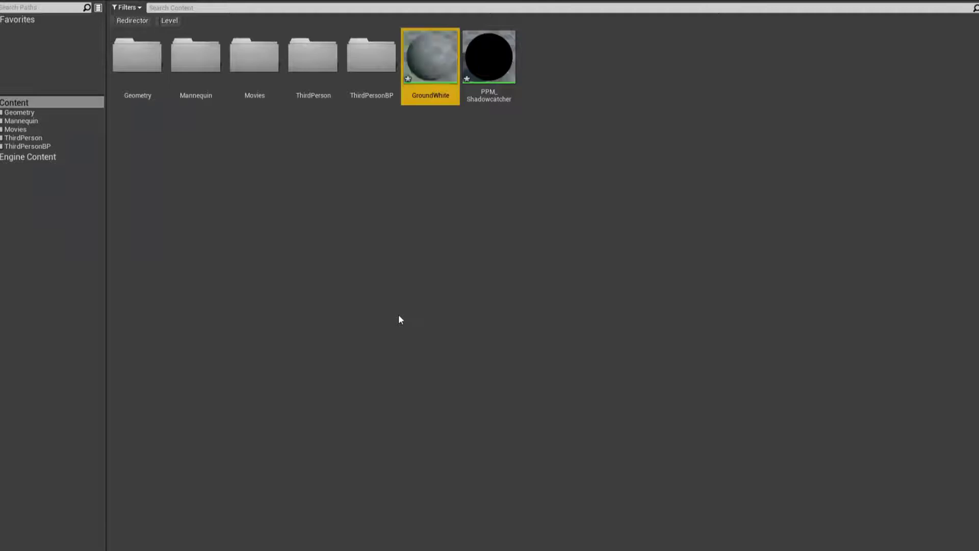
- Feed a constant 1 into Base Color and a constant 0 into Specular
{"action": "left_click", "coordinate": [330, 145]}
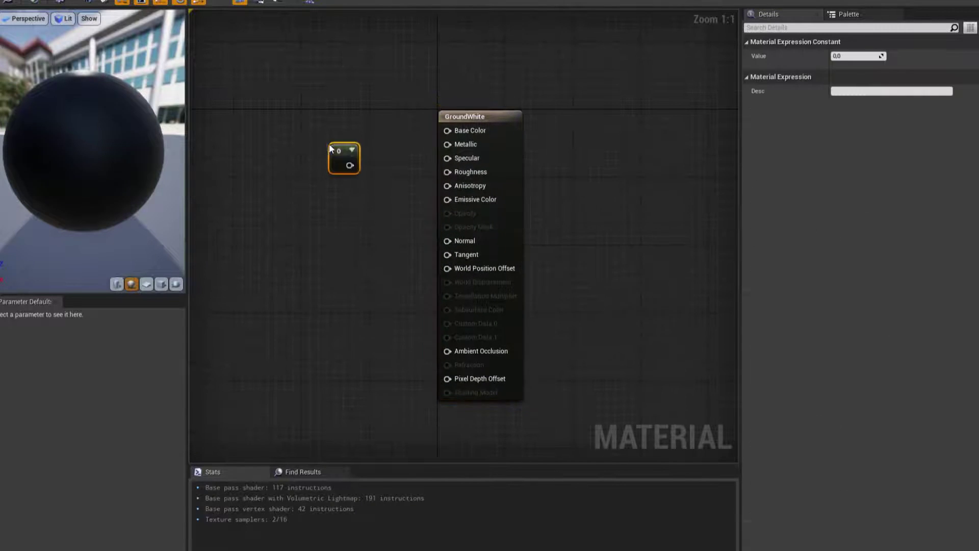
{"action": "left_click_drag", "start_coordinate": [350, 164], "coordinate": [457, 133]}
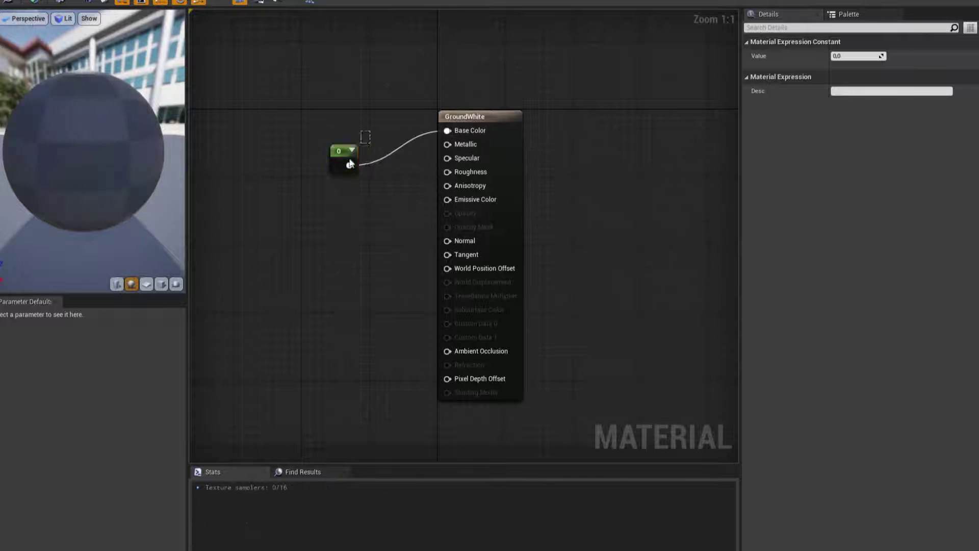
{"action": "type", "text": "1"}
{"action": "key", "text": "Return"}
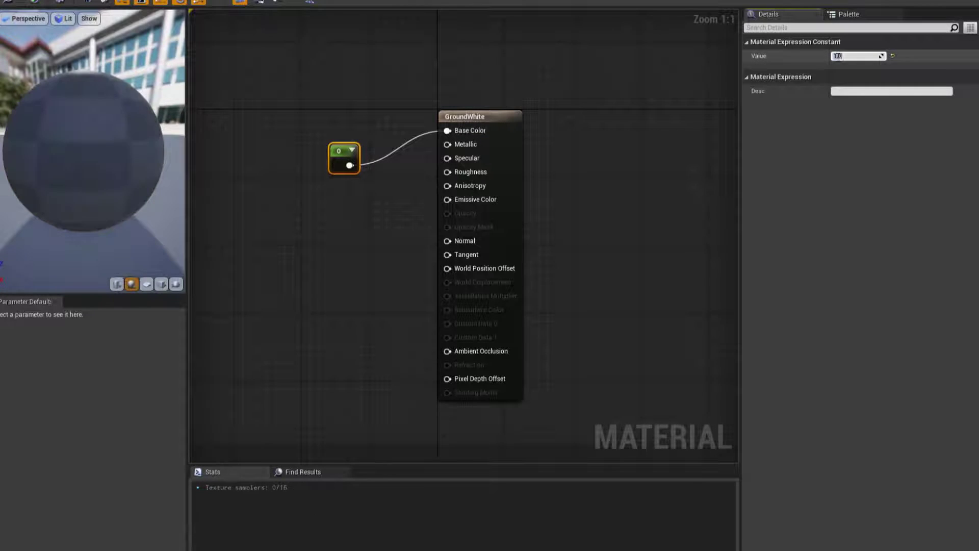
{"action": "left_click", "coordinate": [299, 223]}
{"action": "left_click", "coordinate": [339, 190]}
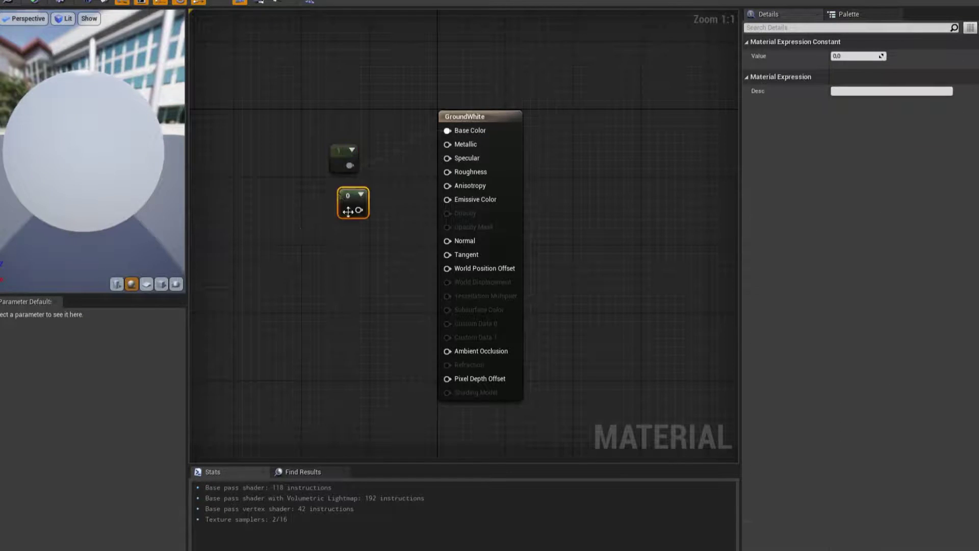
{"action": "left_click_drag", "start_coordinate": [356, 210], "coordinate": [462, 158]}
{"action": "left_click", "coordinate": [373, 253]}
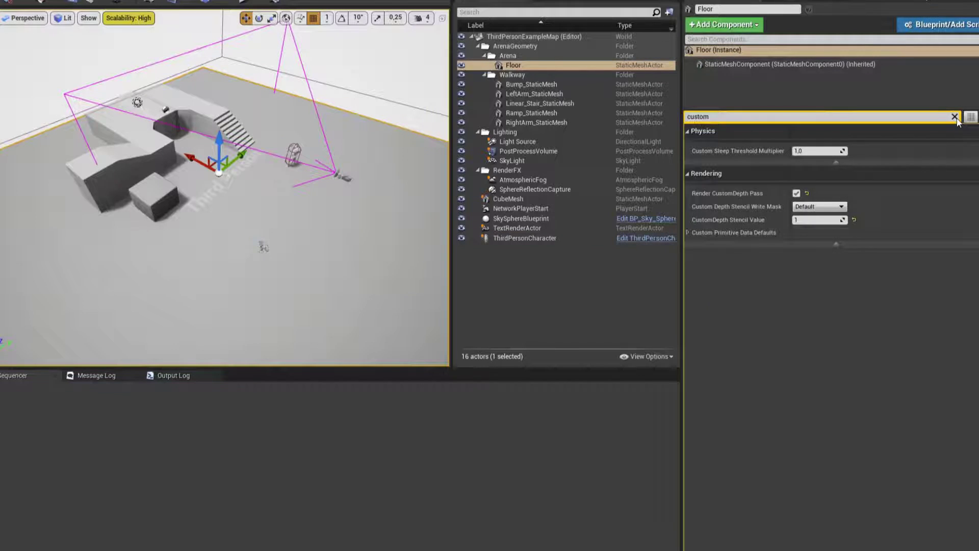
- Assign GroundWhite to the Floor's Element 0 slot, then return to PPM_Shadowcatcher's PostProcessInput0 and Desaturation nodes
{"action": "left_click", "coordinate": [955, 118]}
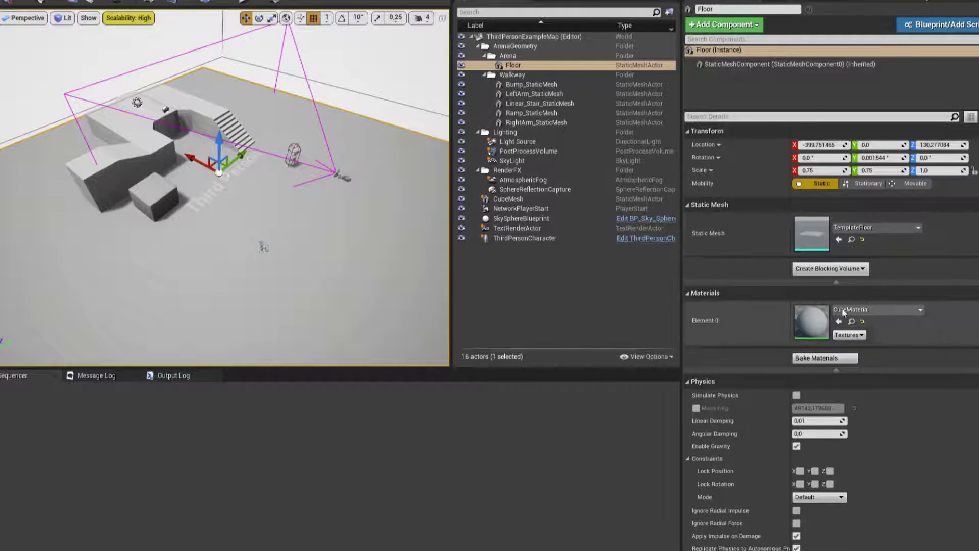
{"action": "right_click_drag", "start_coordinate": [260, 207], "coordinate": [306, 214]}
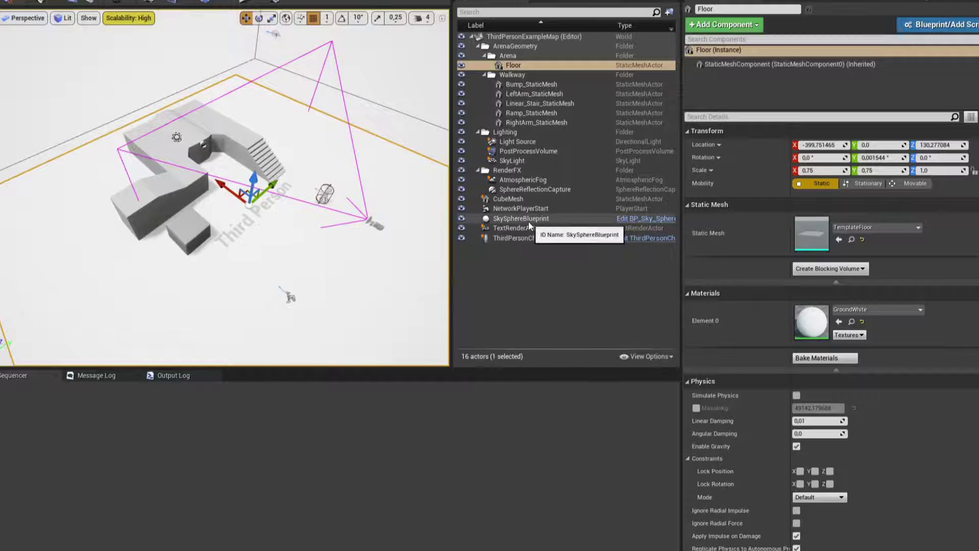
{"action": "right_click_drag", "start_coordinate": [299, 176], "coordinate": [305, 187]}
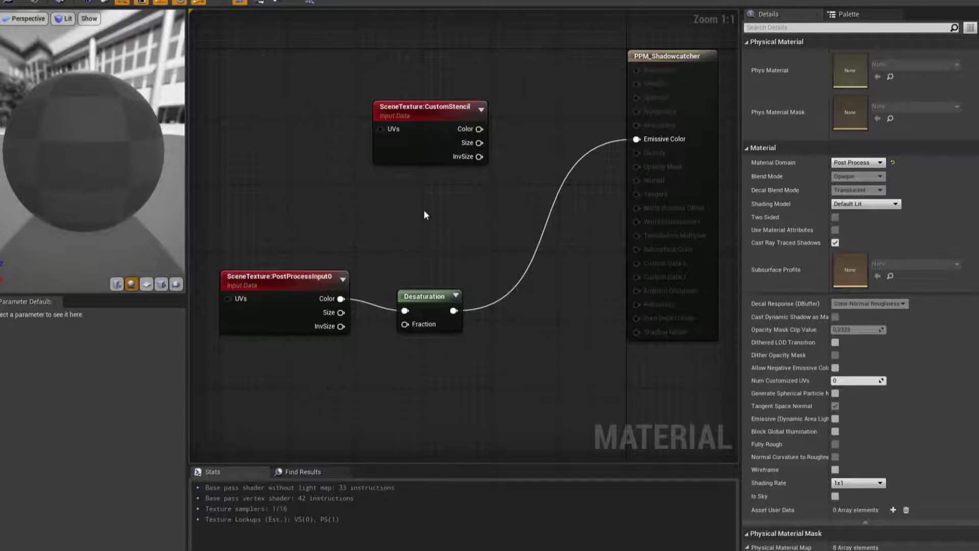
{"action": "right_click_drag", "start_coordinate": [424, 211], "coordinate": [455, 155]}
{"action": "mouse_move", "coordinate": [321, 181]}
{"action": "left_mouse_down"}
{"action": "mouse_move", "coordinate": [459, 240]}
{"action": "mouse_move", "coordinate": [289, 270]}
{"action": "left_mouse_up"}
- Add a Lerp node with the Desaturation output driving its Alpha
{"action": "left_click", "coordinate": [336, 184]}
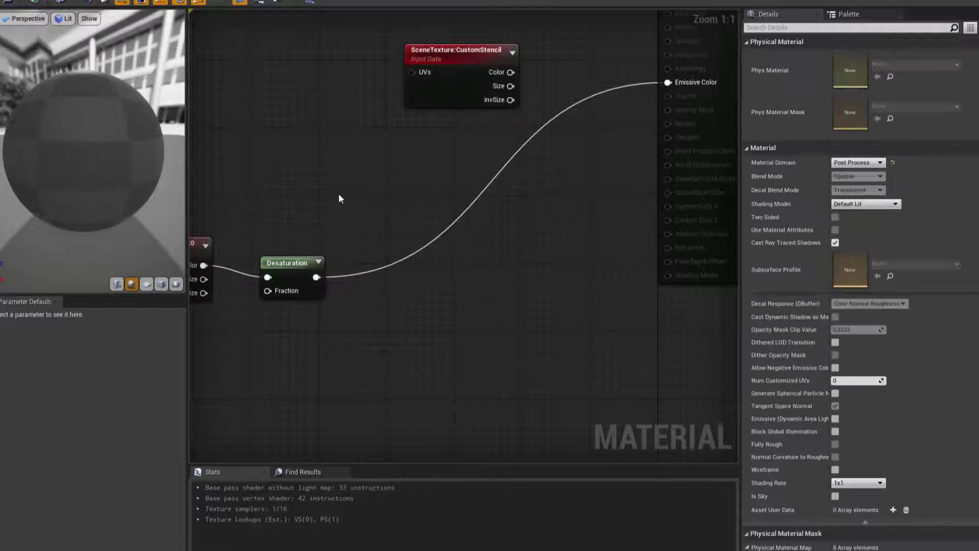
{"action": "right_click_drag", "start_coordinate": [339, 194], "coordinate": [364, 190]}
{"action": "right_click", "coordinate": [364, 194]}
{"action": "type", "text": "lerp"}
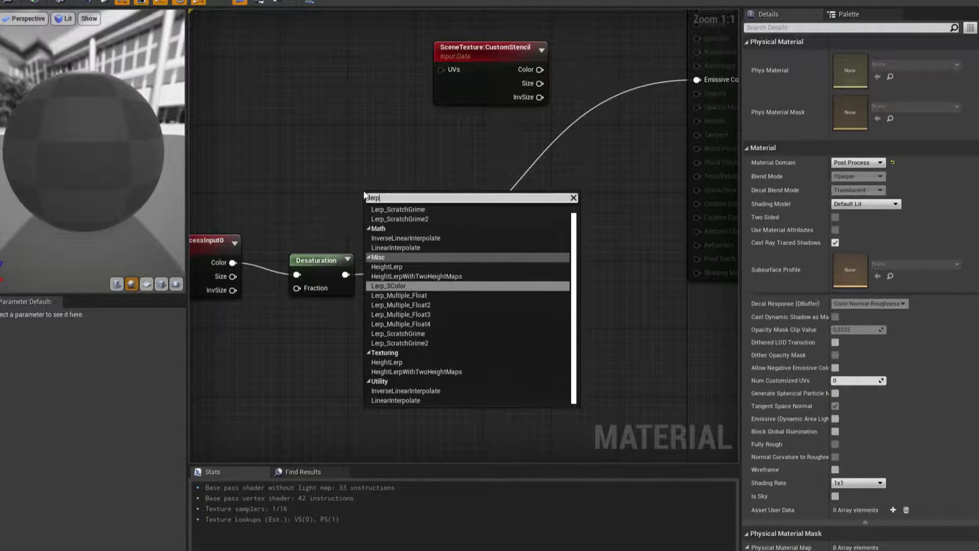
{"action": "key", "text": "Up"}
{"action": "key", "text": "Up"}
{"action": "key", "text": "Up"}
{"action": "key", "text": "Return"}
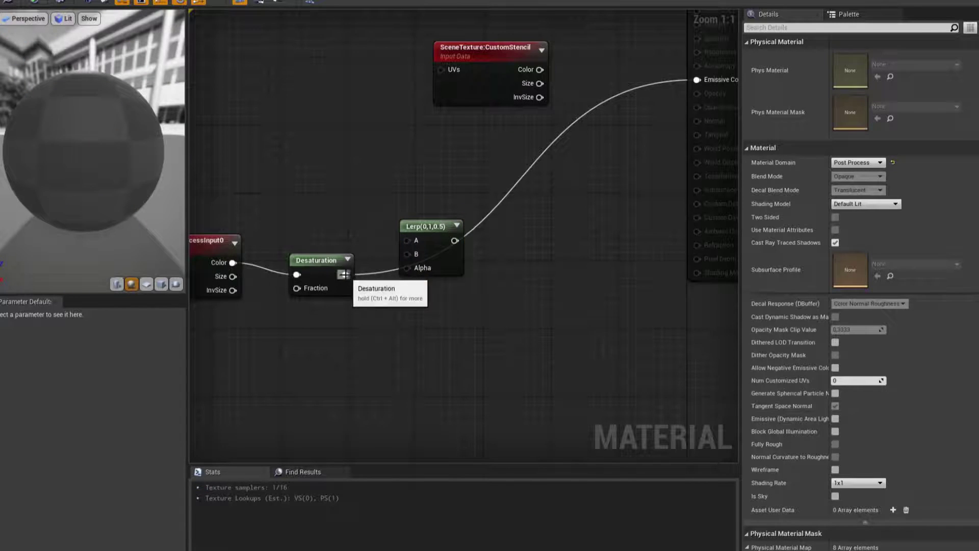
{"action": "left_click_drag", "start_coordinate": [346, 274], "coordinate": [407, 268]}
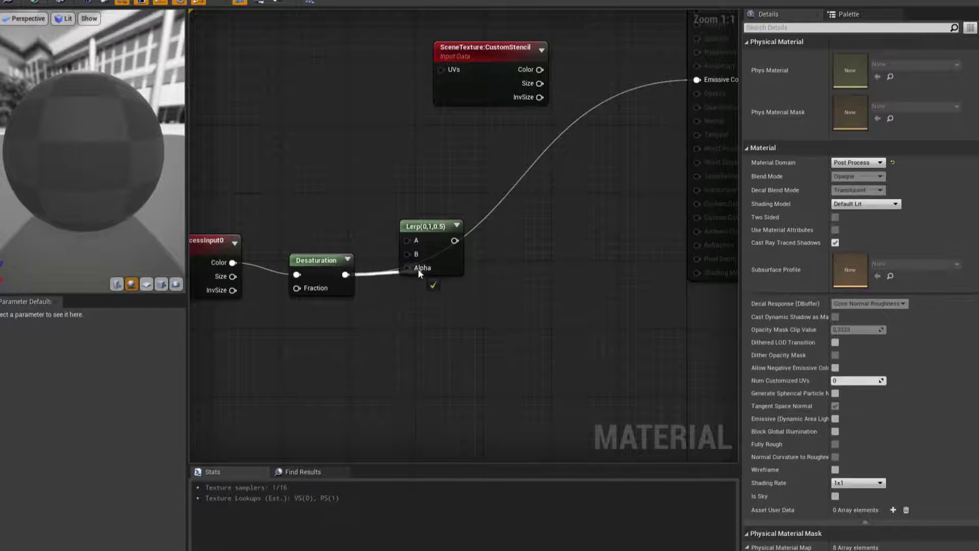
{"action": "left_click_drag", "start_coordinate": [435, 235], "coordinate": [451, 218]}
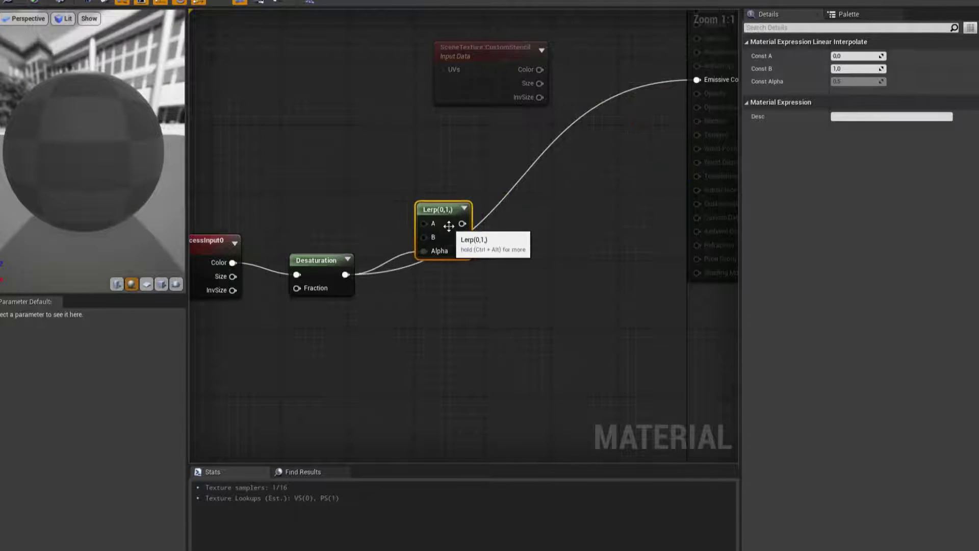
- Reposition the SceneTexture, Desaturation and Lerp nodes in the graph
{"action": "right_click_drag", "start_coordinate": [447, 134], "coordinate": [476, 149]}
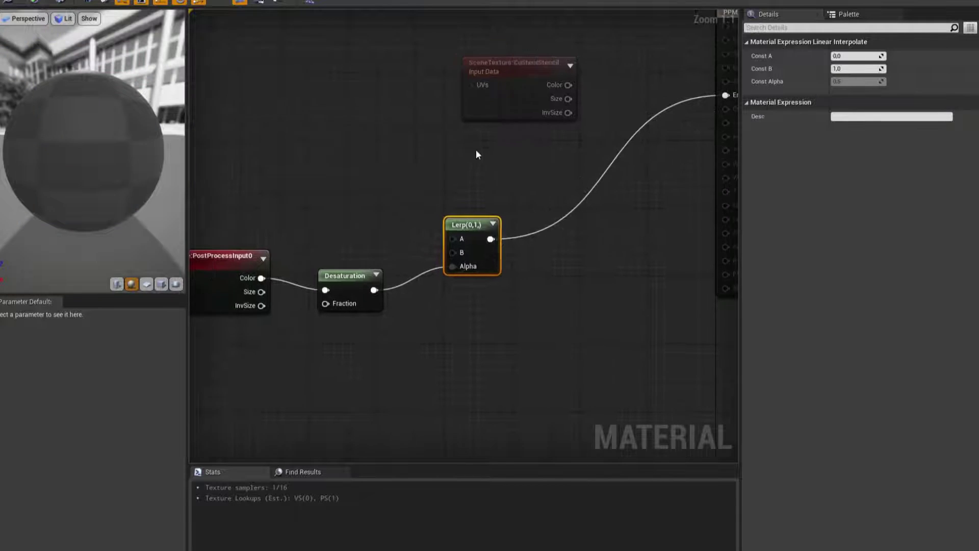
{"action": "left_click", "coordinate": [476, 149]}
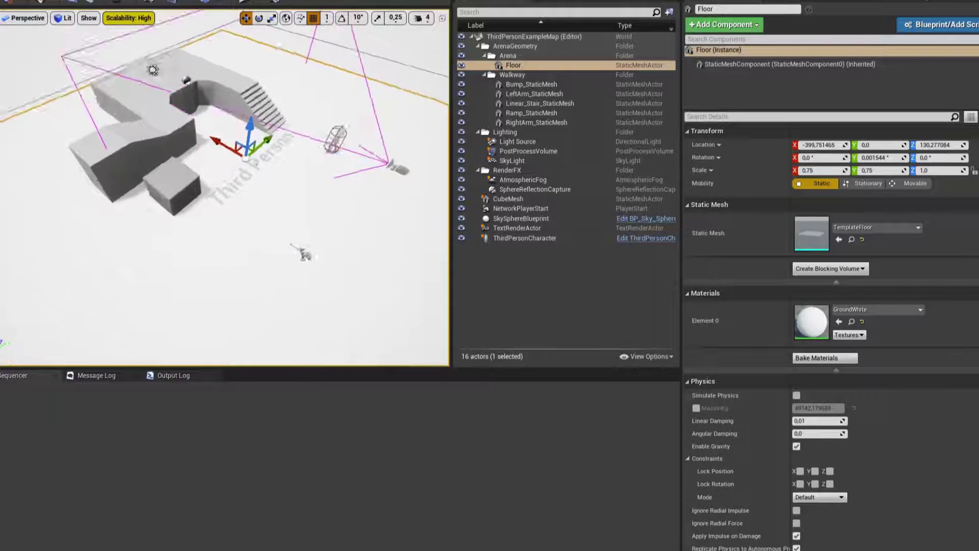
{"action": "right_click_drag", "start_coordinate": [221, 137], "coordinate": [223, 89]}
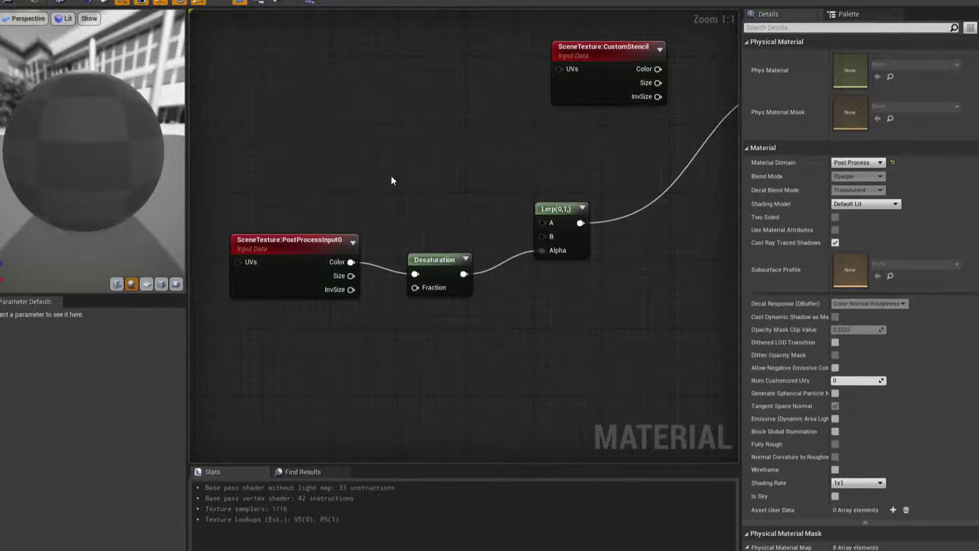
{"action": "left_click_drag", "start_coordinate": [296, 175], "coordinate": [546, 300]}
{"action": "left_click_drag", "start_coordinate": [586, 226], "coordinate": [451, 261]}
{"action": "left_click", "coordinate": [399, 210]}
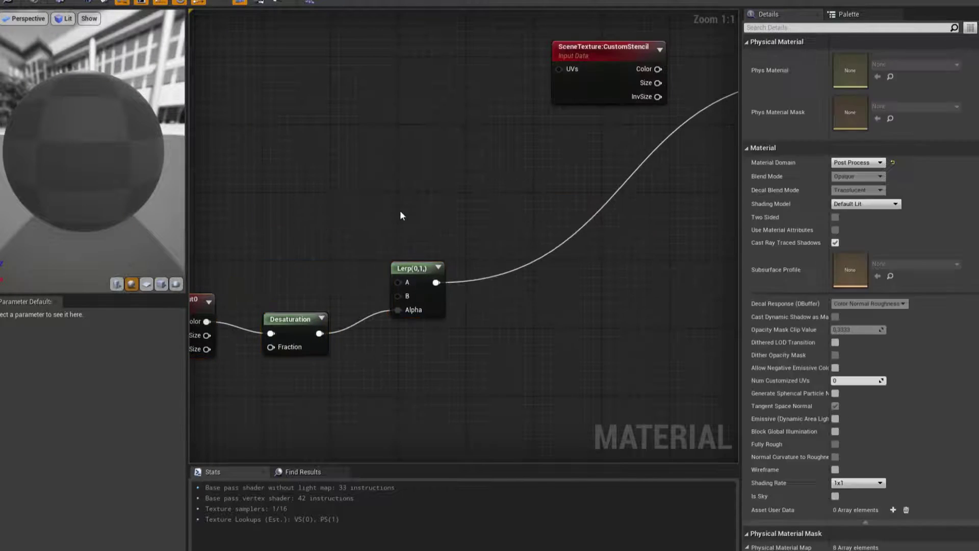
{"action": "right_click_drag", "start_coordinate": [400, 210], "coordinate": [494, 197]}
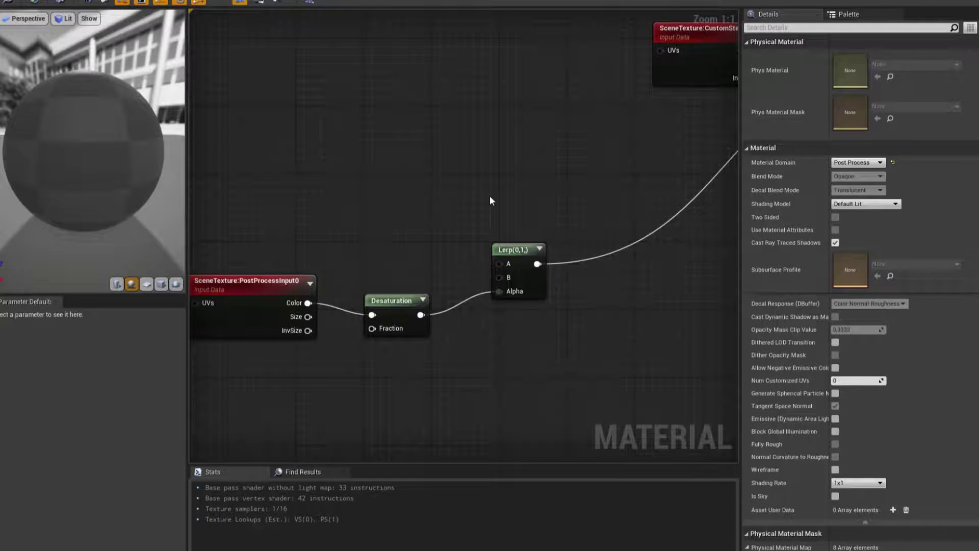
{"action": "scroll", "coordinate": [490, 197], "scroll_direction": "down", "scroll_amount": 1}
{"action": "right_click_drag", "start_coordinate": [477, 182], "coordinate": [457, 223]}
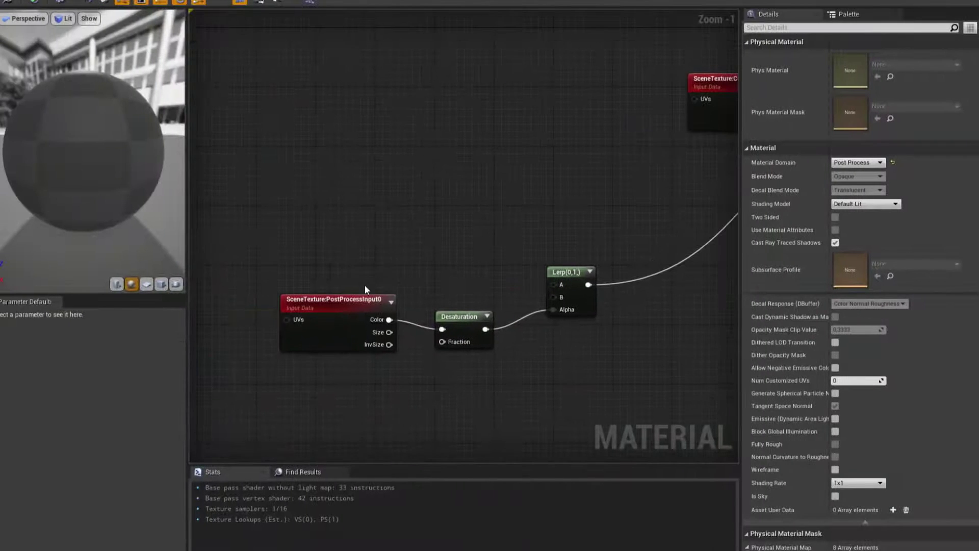
{"action": "mouse_move", "coordinate": [326, 255]}
{"action": "left_mouse_down"}
{"action": "mouse_move", "coordinate": [442, 321]}
{"action": "mouse_move", "coordinate": [384, 328]}
{"action": "mouse_move", "coordinate": [453, 307]}
{"action": "left_mouse_up"}
- Insert a OneMinus node after Desaturation and wire it into the Lerp Alpha
{"action": "left_click", "coordinate": [463, 305]}
{"action": "type", "text": "one mi"}
{"action": "key", "text": "Return"}
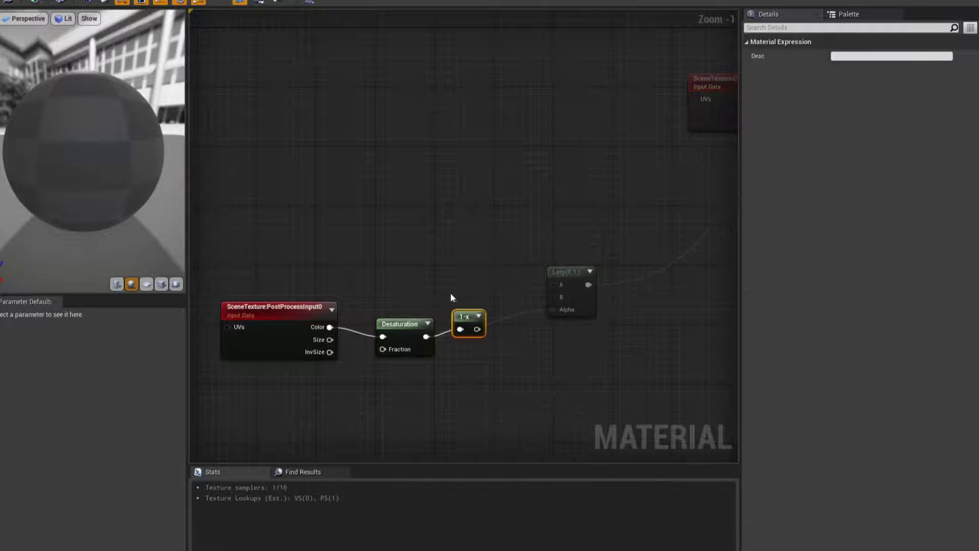
{"action": "left_click_drag", "start_coordinate": [477, 328], "coordinate": [554, 309]}
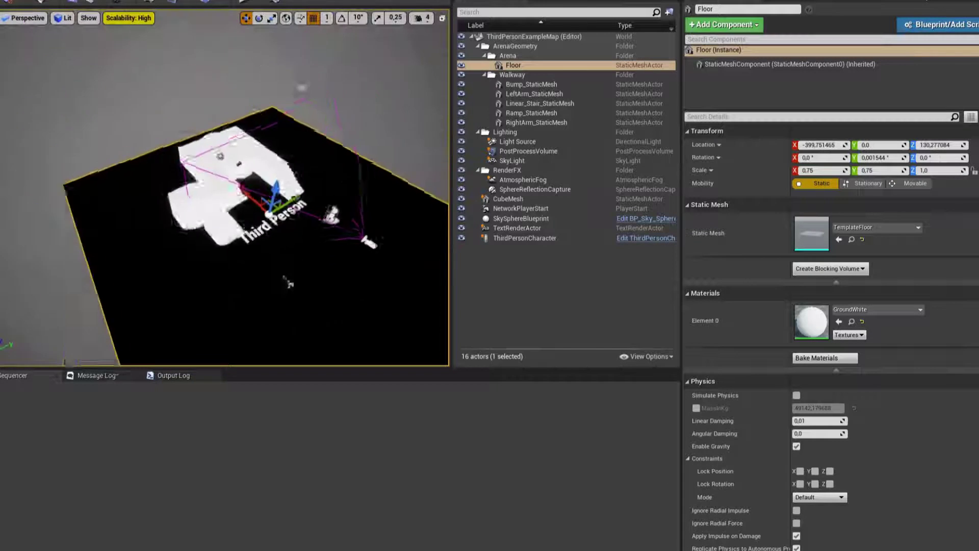
{"action": "right_click_drag", "start_coordinate": [204, 207], "coordinate": [204, 207]}
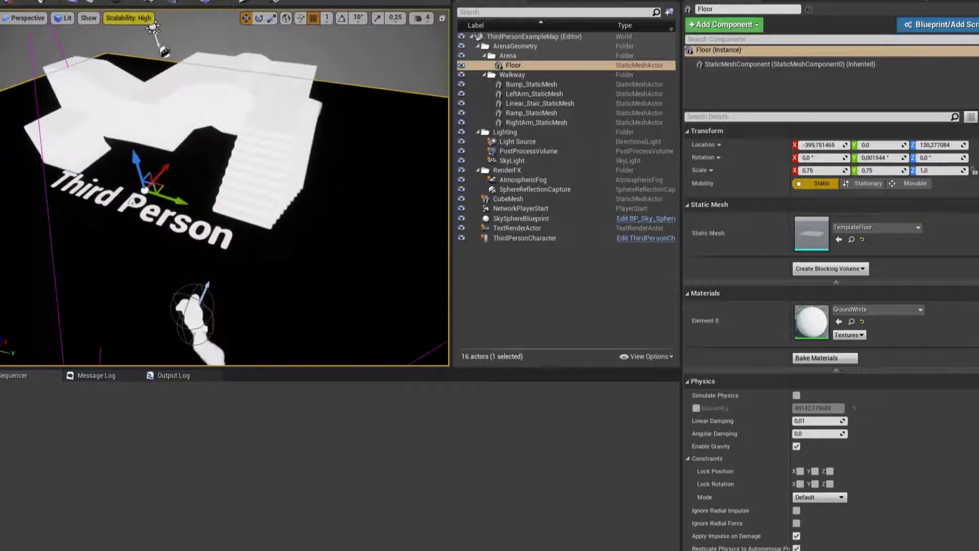
{"action": "right_click_drag", "start_coordinate": [320, 159], "coordinate": [320, 160]}
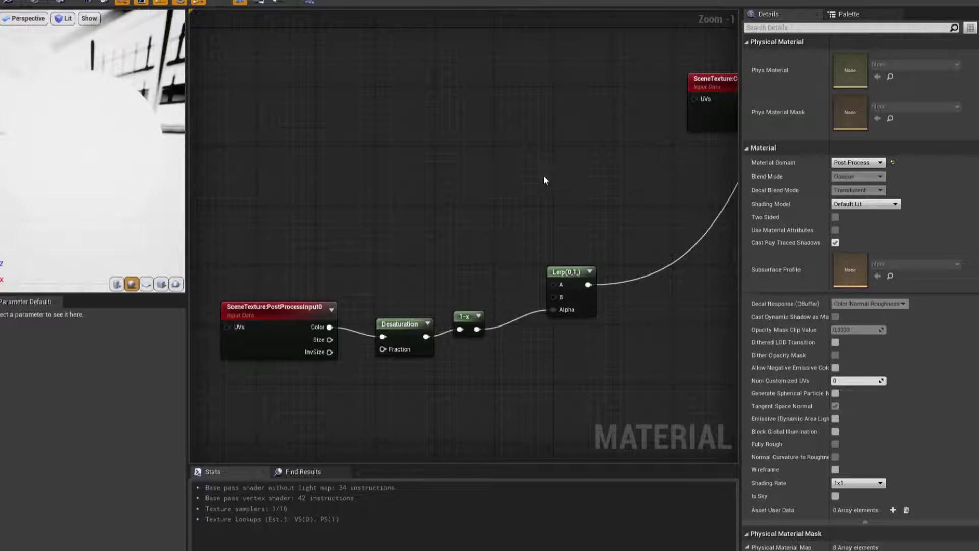
- Multiply CustomStencil Color by the Lerp result and feed it into Emissive Color
{"action": "right_click_drag", "start_coordinate": [570, 166], "coordinate": [444, 181]}
{"action": "left_click", "coordinate": [644, 99]}
{"action": "mouse_move", "coordinate": [644, 99]}
{"action": "left_mouse_down"}
{"action": "mouse_move", "coordinate": [305, 156]}
{"action": "mouse_move", "coordinate": [429, 161]}
{"action": "left_mouse_up"}
{"action": "left_click", "coordinate": [350, 197]}
{"action": "type", "text": "mult"}
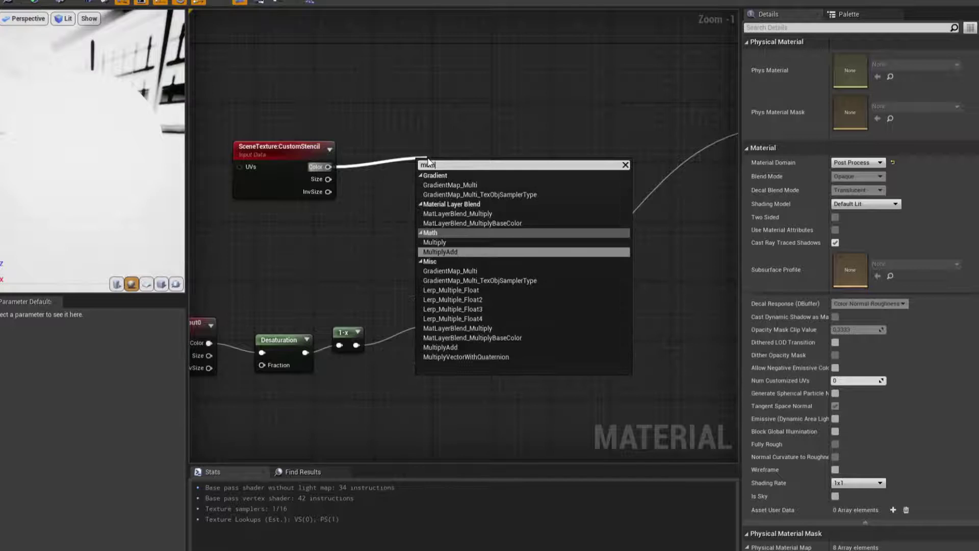
{"action": "key", "text": "Return"}
{"action": "left_click_drag", "start_coordinate": [449, 173], "coordinate": [540, 238]}
{"action": "left_click_drag", "start_coordinate": [467, 300], "coordinate": [514, 253]}
{"action": "right_click_drag", "start_coordinate": [550, 243], "coordinate": [446, 266]}
{"action": "left_click_drag", "start_coordinate": [444, 264], "coordinate": [690, 147]}
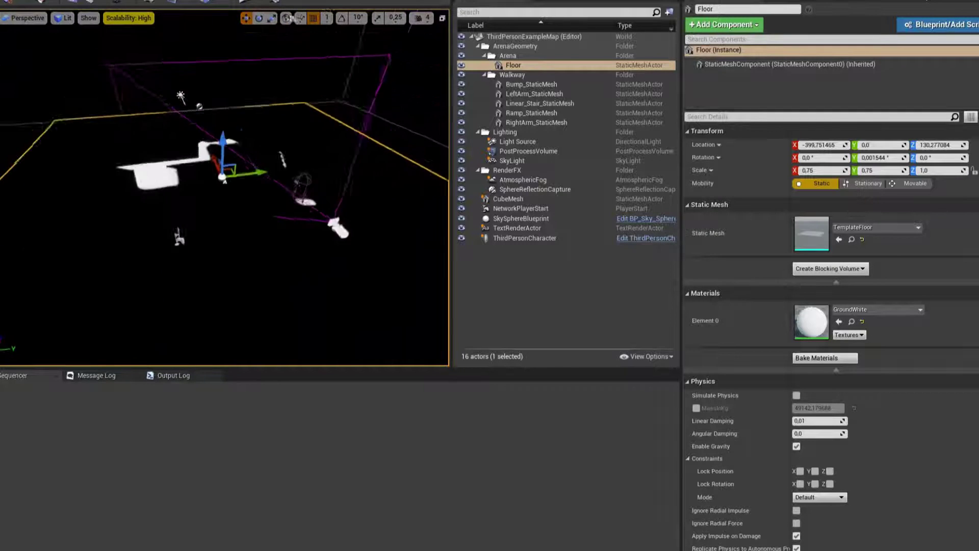
- Select CubeMesh, filter its Details by 'co', and enable Render CustomDepth Pass
{"action": "right_click_drag", "start_coordinate": [180, 179], "coordinate": [180, 180]}
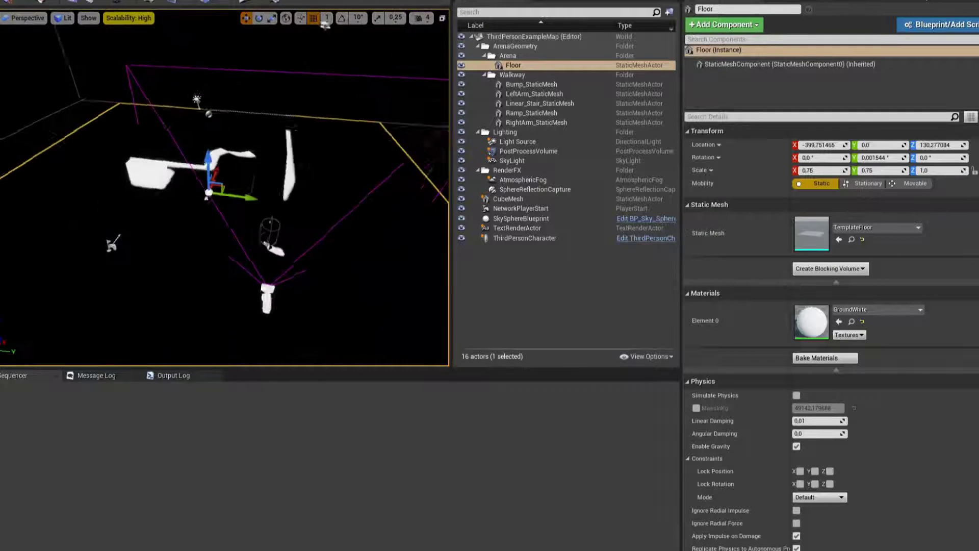
{"action": "left_click", "coordinate": [180, 180]}
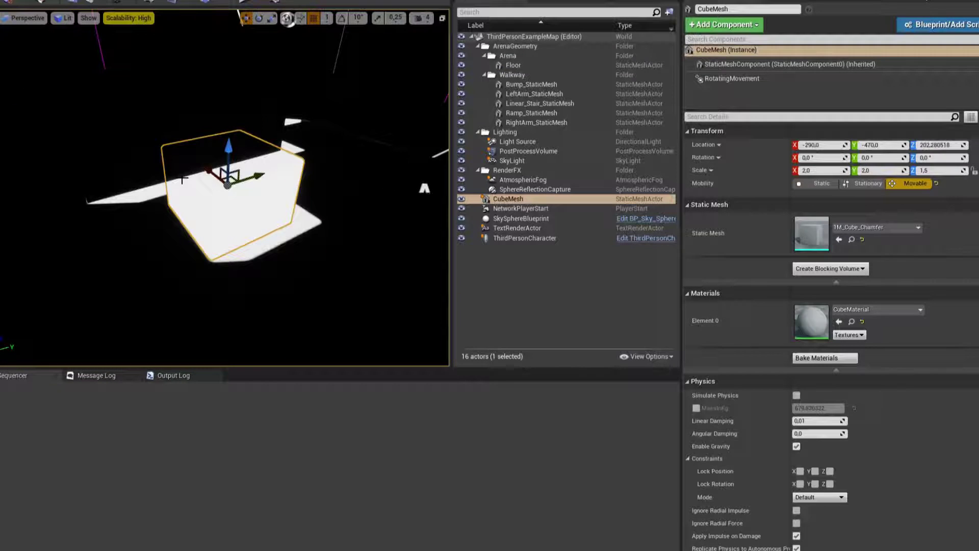
{"action": "left_click", "coordinate": [721, 118]}
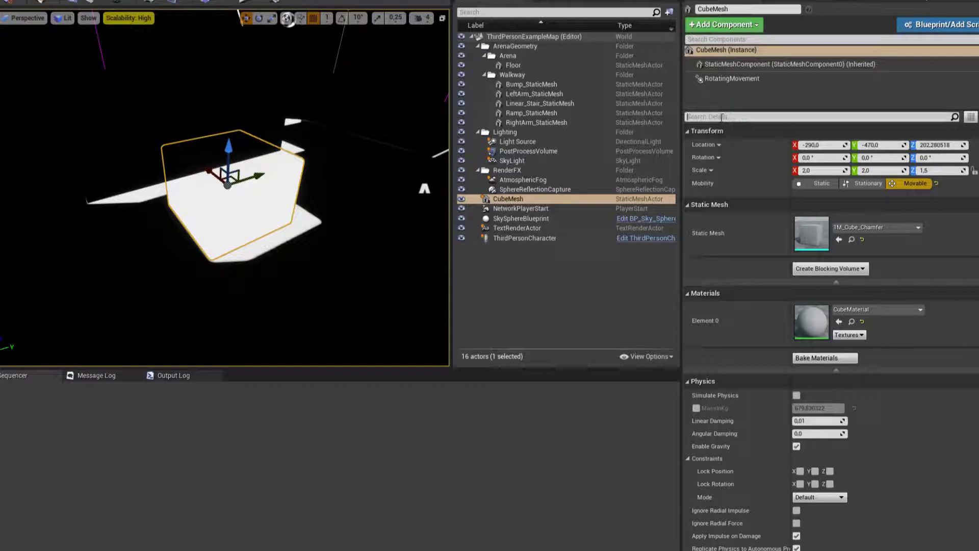
{"action": "type", "text": "c"}
{"action": "type", "text": "ustom"}
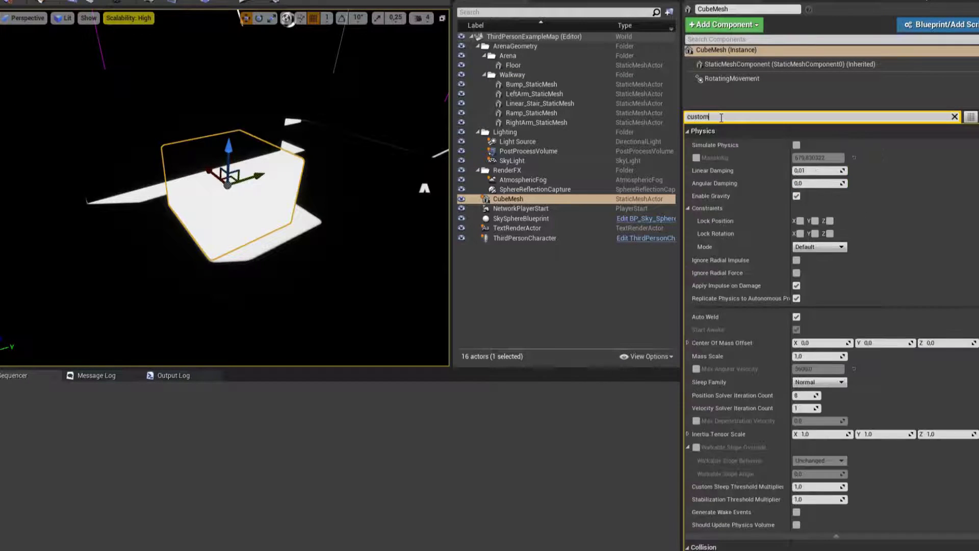
{"action": "left_click", "coordinate": [797, 193]}
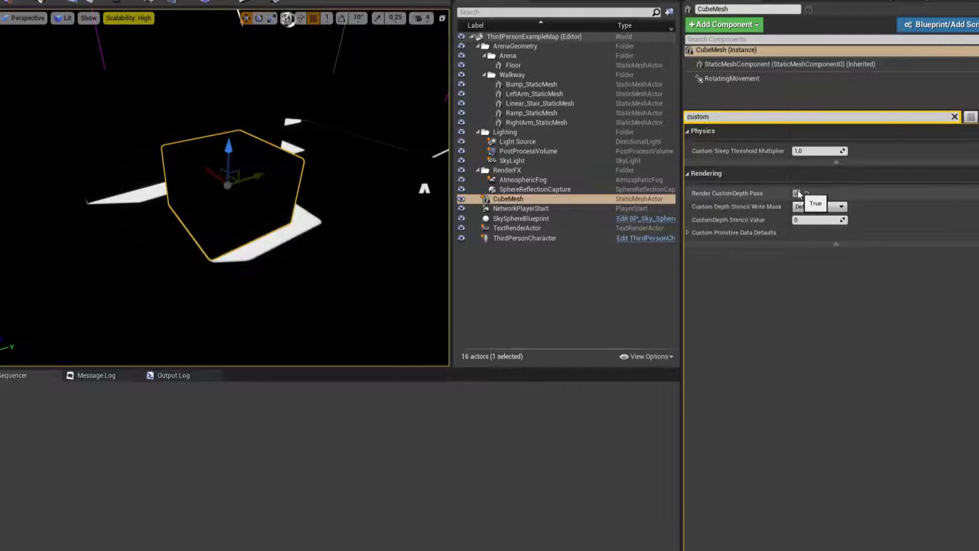
{"action": "mouse_move", "coordinate": [229, 214]}
{"action": "right_mouse_down"}
{"action": "mouse_move", "coordinate": [153, 194]}
{"action": "mouse_move", "coordinate": [170, 204]}
{"action": "right_mouse_up"}
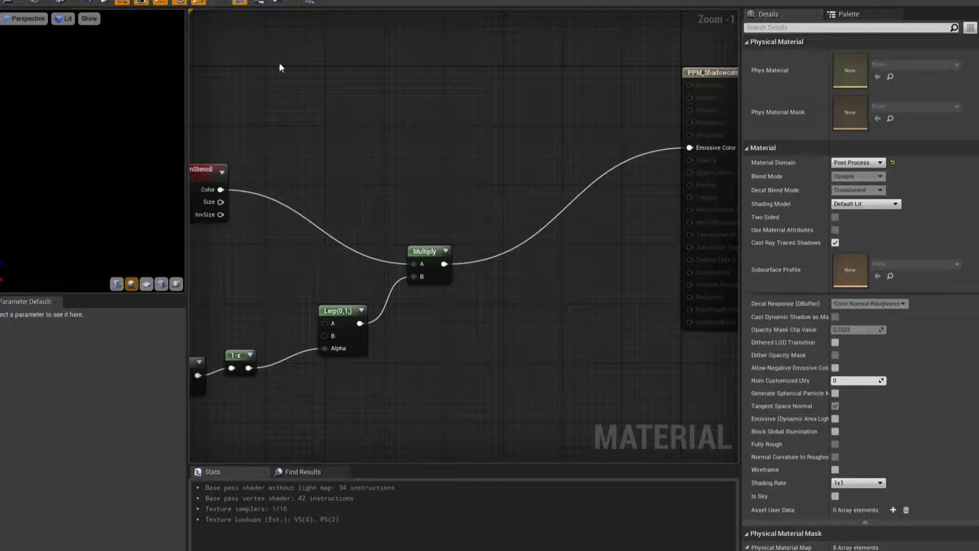
{"action": "scroll", "coordinate": [397, 194], "scroll_direction": "up", "scroll_amount": 2}
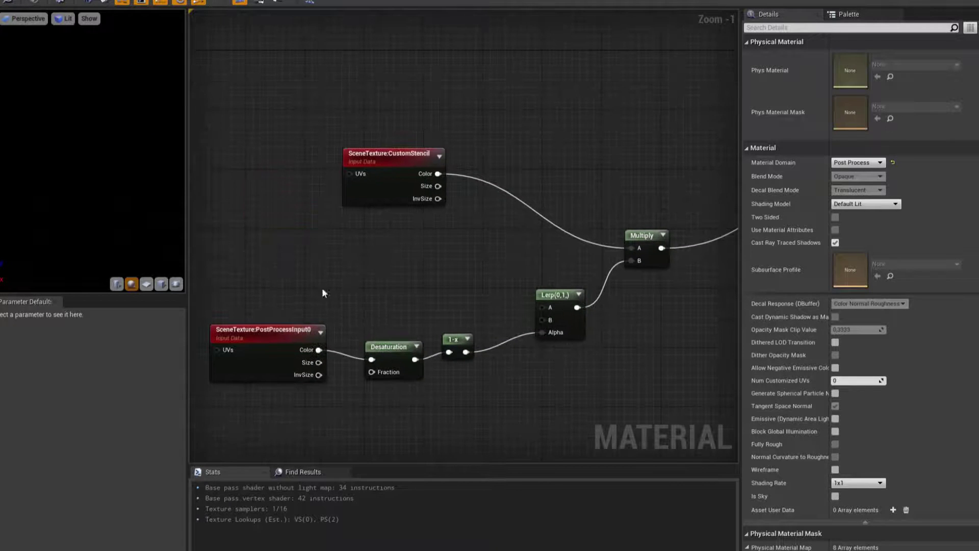
- Duplicate the PostProcessInput0 node and move the copy to the left
{"action": "left_click", "coordinate": [276, 331]}
{"action": "left_click", "coordinate": [441, 106]}
{"action": "right_click_drag", "start_coordinate": [438, 106], "coordinate": [342, 136]}
{"action": "key", "text": "ctrl+v"}
{"action": "left_click_drag", "start_coordinate": [426, 130], "coordinate": [288, 127]}
{"action": "left_click", "coordinate": [434, 164]}
{"action": "mouse_move", "coordinate": [434, 164]}
{"action": "right_mouse_down"}
{"action": "mouse_move", "coordinate": [386, 157]}
{"action": "mouse_move", "coordinate": [410, 155]}
{"action": "right_mouse_up"}
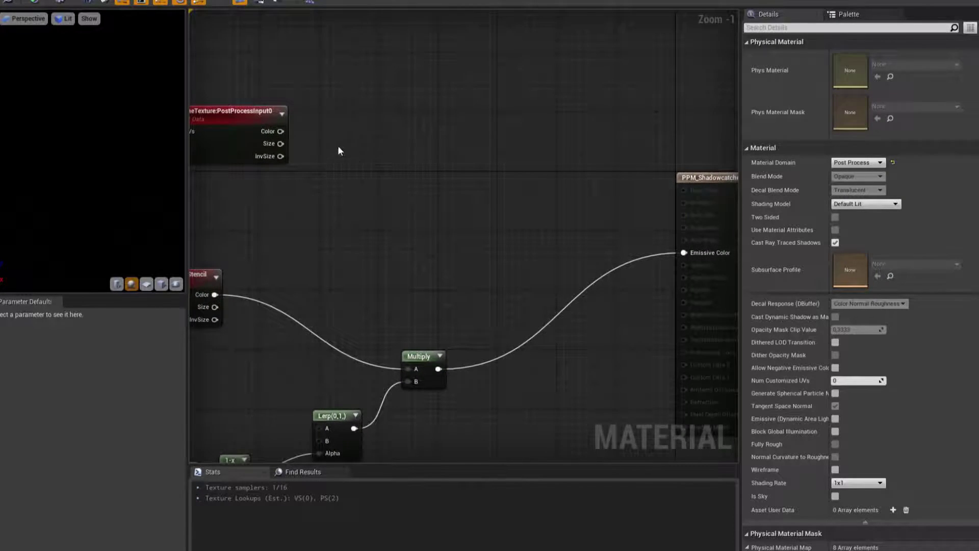
{"action": "right_click_drag", "start_coordinate": [286, 138], "coordinate": [319, 130]}
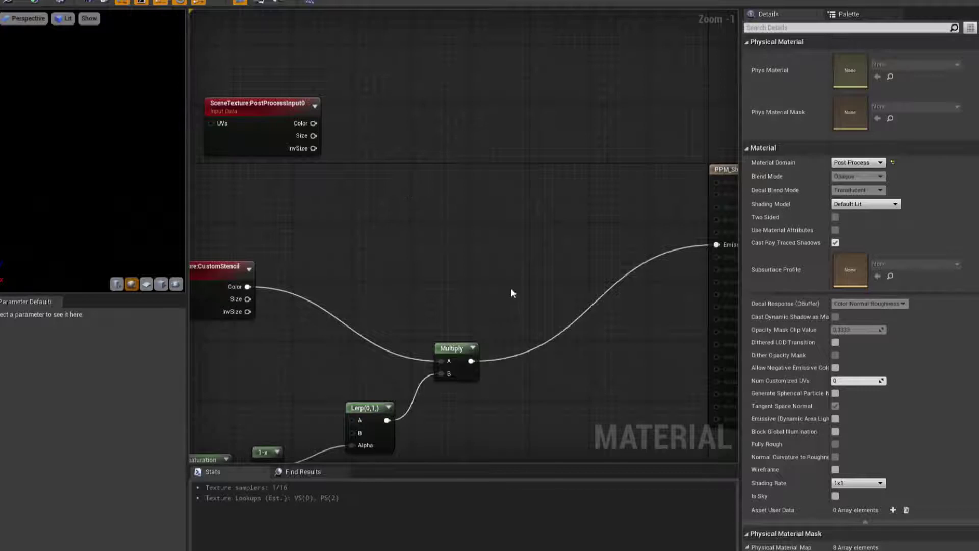
- Chain a OneMinus node and then a Max node from CustomStencil's Color output
{"action": "left_click_drag", "start_coordinate": [248, 286], "coordinate": [322, 253]}
{"action": "type", "text": "oneminus"}
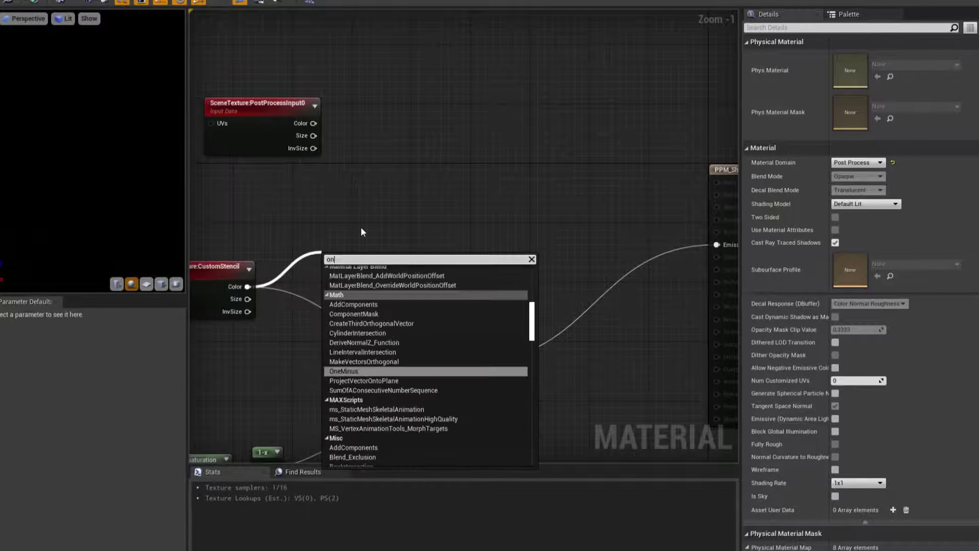
{"action": "key", "text": "Return"}
{"action": "right_click_drag", "start_coordinate": [407, 261], "coordinate": [389, 258]}
{"action": "left_click_drag", "start_coordinate": [329, 270], "coordinate": [421, 265]}
{"action": "type", "text": "max"}
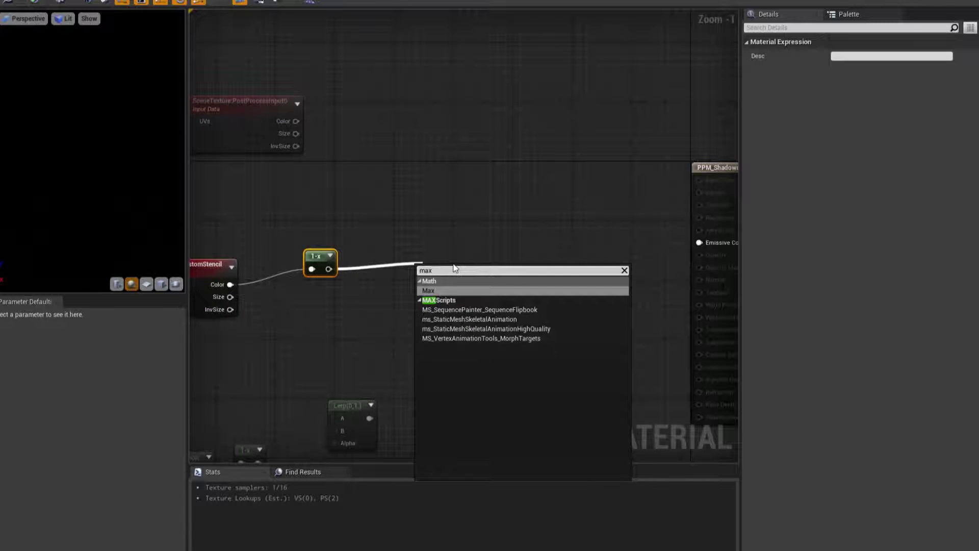
{"action": "key", "text": "Return"}
- Wire Multiply into Max's B input and Max's output into Emissive Color
{"action": "left_click_drag", "start_coordinate": [454, 358], "coordinate": [422, 294]}
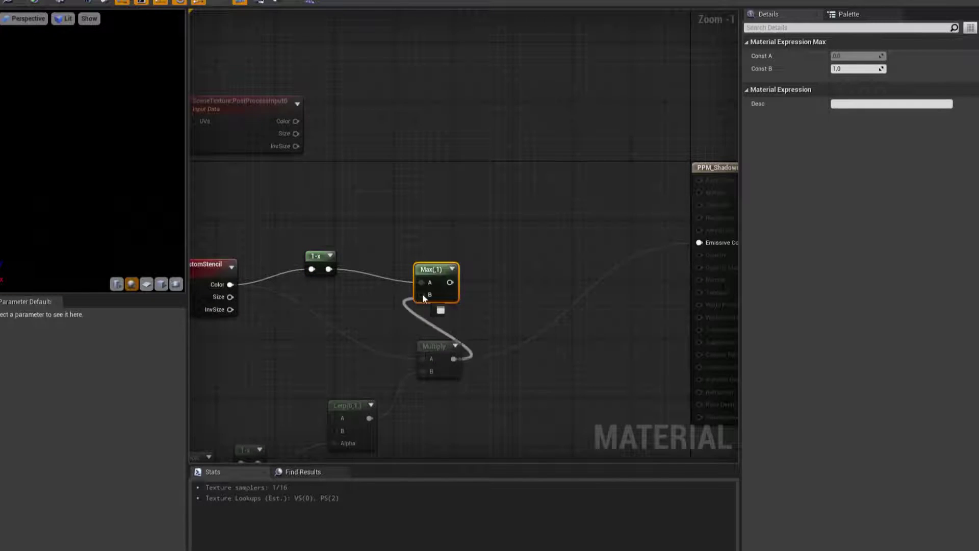
{"action": "right_click_drag", "start_coordinate": [572, 276], "coordinate": [510, 295]}
{"action": "left_click_drag", "start_coordinate": [432, 303], "coordinate": [667, 261]}
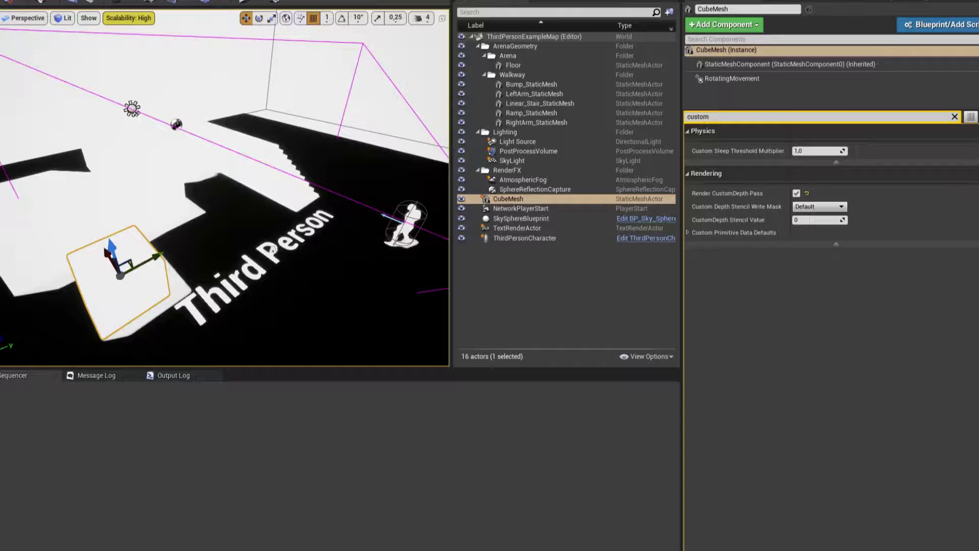
{"action": "mouse_move", "coordinate": [271, 248]}
{"action": "right_mouse_down"}
{"action": "mouse_move", "coordinate": [222, 259]}
{"action": "mouse_move", "coordinate": [261, 6]}
{"action": "right_mouse_up"}
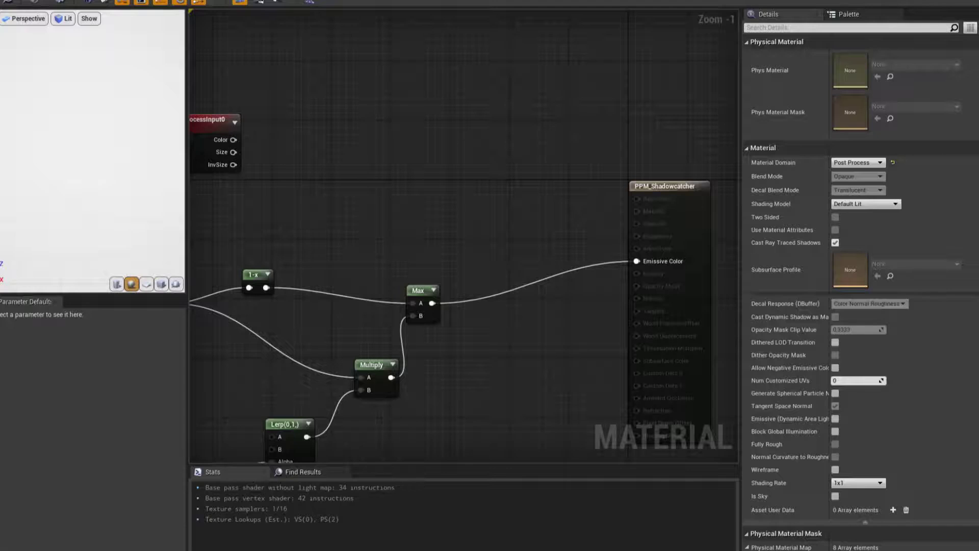
{"action": "right_click_drag", "start_coordinate": [384, 277], "coordinate": [447, 197]}
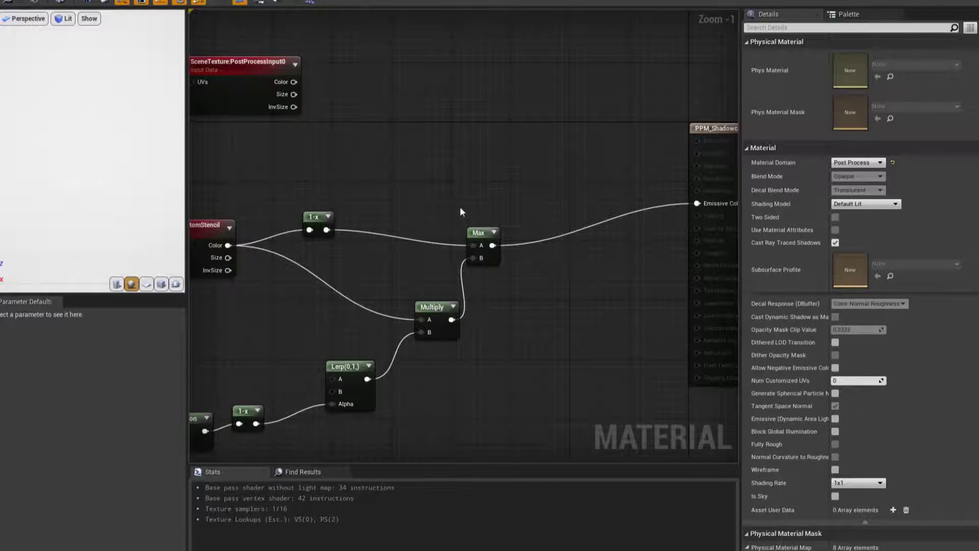
- Add a Lerp node with PostProcessInput0's scene colour feeding its B input
{"action": "right_click_drag", "start_coordinate": [369, 164], "coordinate": [370, 194]}
{"action": "left_click_drag", "start_coordinate": [298, 108], "coordinate": [298, 101]}
{"action": "left_click", "coordinate": [439, 175]}
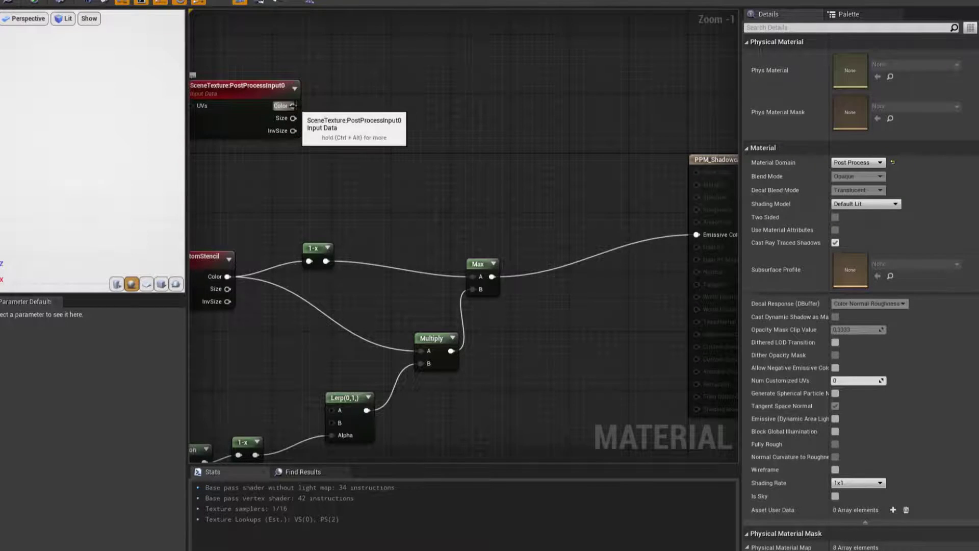
{"action": "left_click_drag", "start_coordinate": [293, 105], "coordinate": [434, 106]}
{"action": "type", "text": "lerp"}
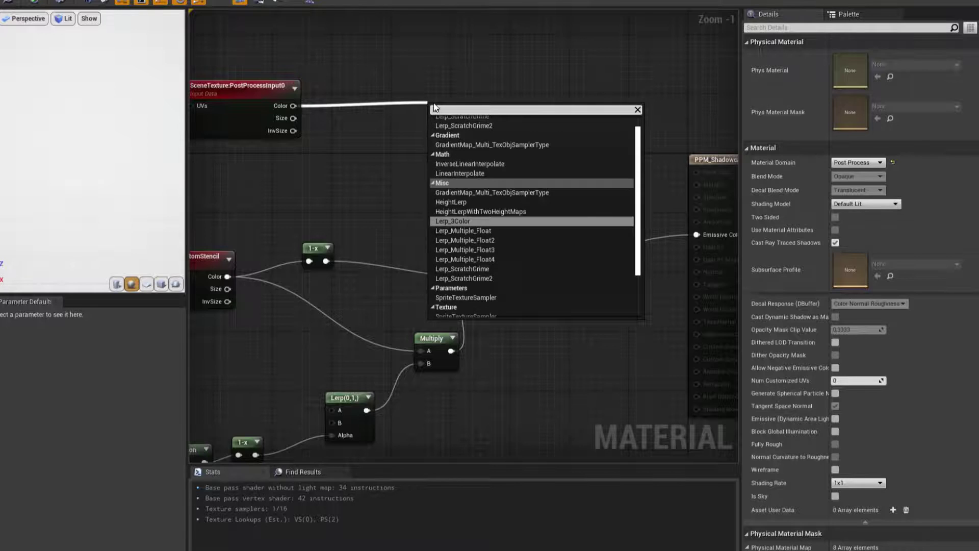
{"action": "key", "text": "Up"}
{"action": "key", "text": "Up"}
{"action": "key", "text": "Up"}
{"action": "key", "text": "Return"}
{"action": "right_click_drag", "start_coordinate": [434, 103], "coordinate": [446, 140]}
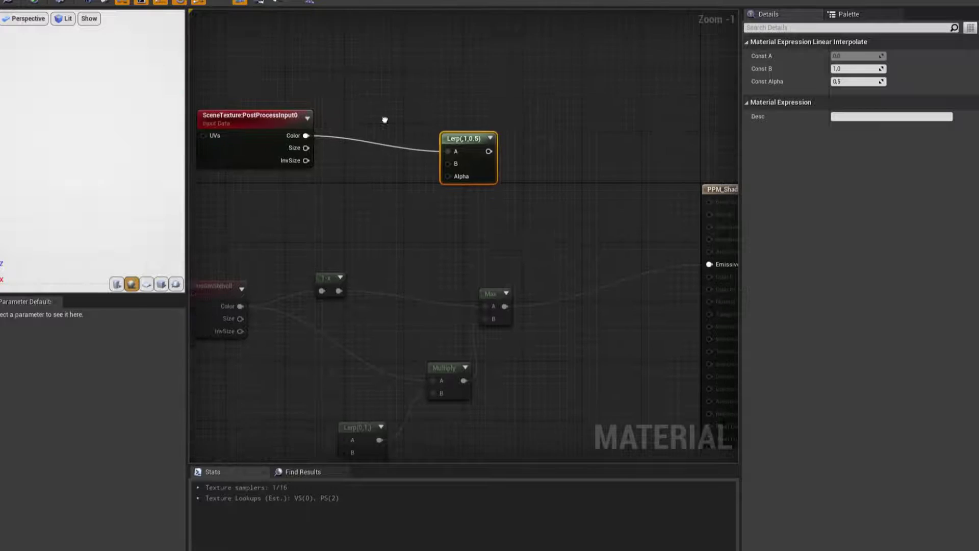
{"action": "left_click_drag", "start_coordinate": [448, 167], "coordinate": [500, 122]}
{"action": "right_click_drag", "start_coordinate": [500, 123], "coordinate": [485, 182]}
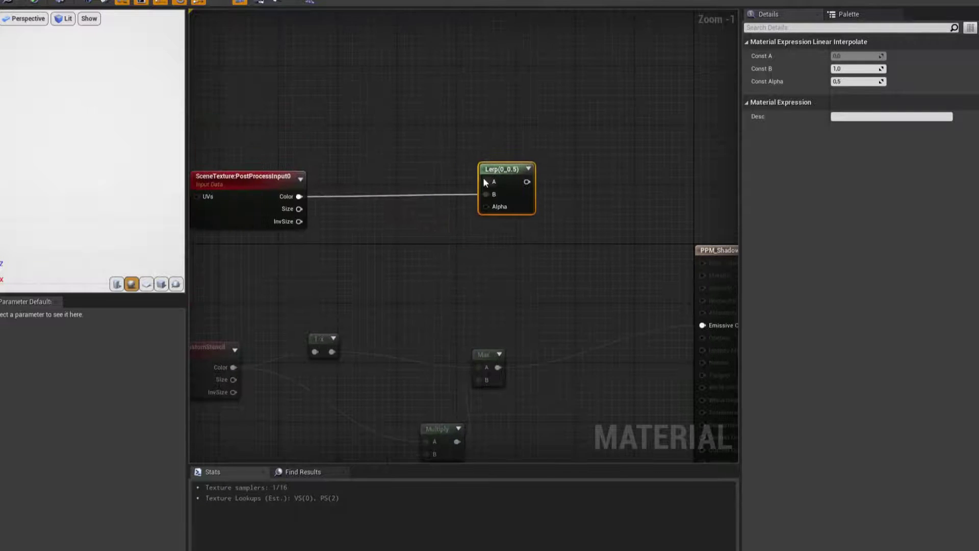
{"action": "left_click", "coordinate": [427, 114]}
{"action": "right_click_drag", "start_coordinate": [378, 79], "coordinate": [400, 103]}
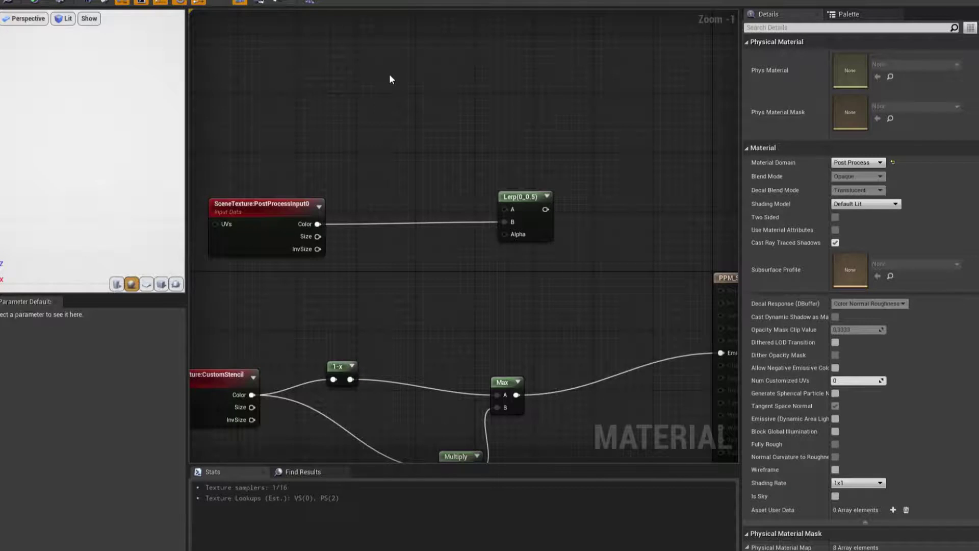
- Add a constant colour, convert it to a 'Shadowcolor' parameter, and wire it to Lerp A
{"action": "left_click", "coordinate": [390, 79]}
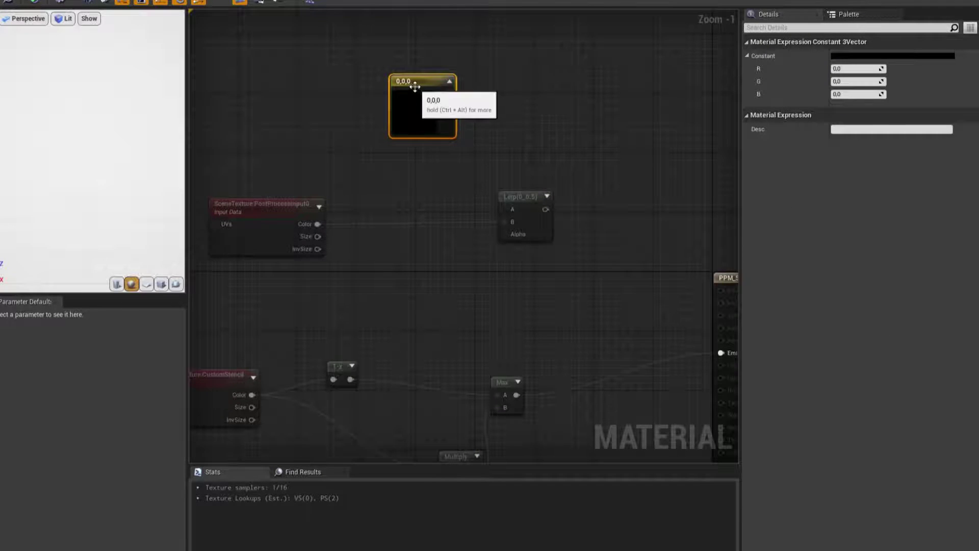
{"action": "right_click", "coordinate": [390, 86]}
{"action": "left_click", "coordinate": [439, 126]}
{"action": "type", "text": "Shadowcolor"}
{"action": "key", "text": "Return"}
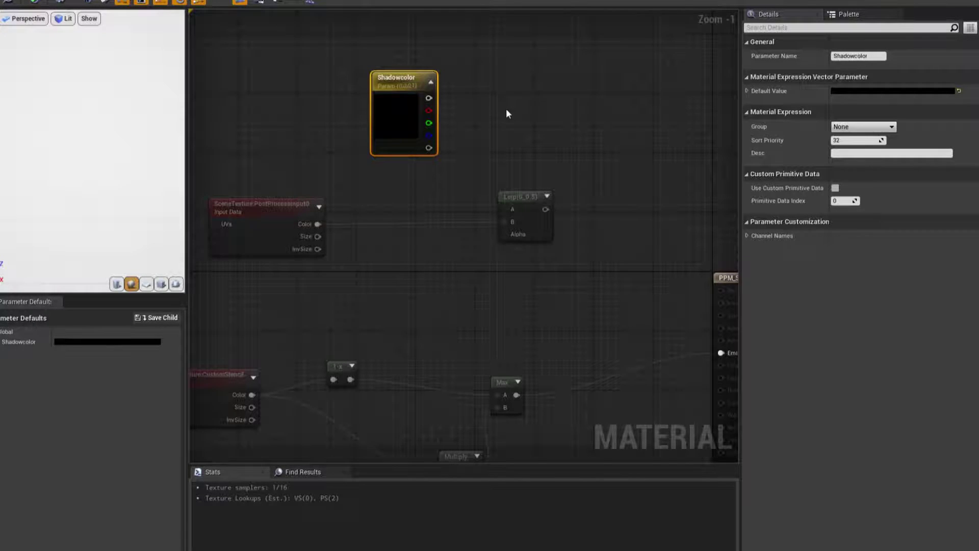
{"action": "left_click_drag", "start_coordinate": [428, 98], "coordinate": [503, 208]}
- Connect the 1-x output to Lerp Alpha and the Lerp result to Emissive Color
{"action": "right_click_drag", "start_coordinate": [534, 212], "coordinate": [440, 167]}
{"action": "mouse_move", "coordinate": [441, 169]}
{"action": "left_mouse_down"}
{"action": "mouse_move", "coordinate": [555, 232]}
{"action": "mouse_move", "coordinate": [546, 249]}
{"action": "left_mouse_up"}
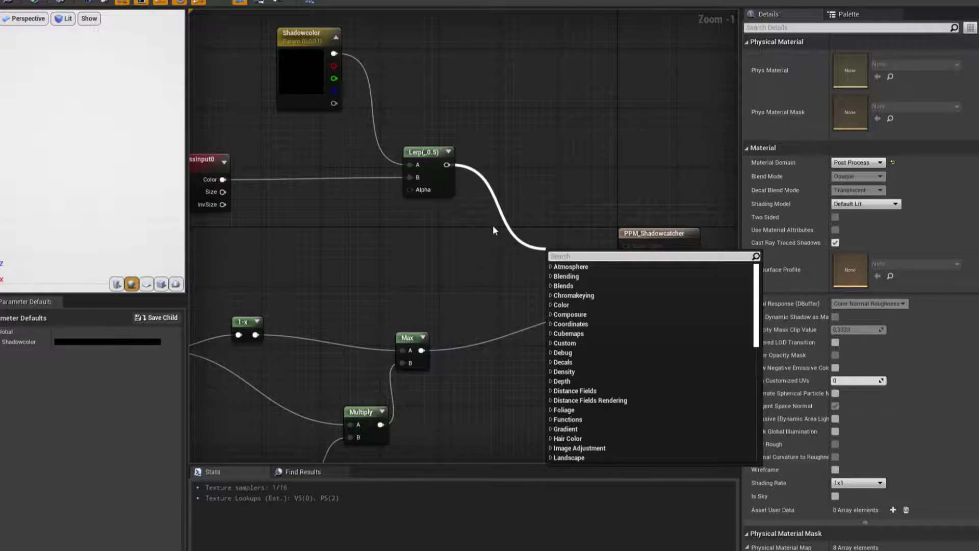
{"action": "left_click", "coordinate": [492, 225]}
{"action": "right_click_drag", "start_coordinate": [444, 251], "coordinate": [393, 302]}
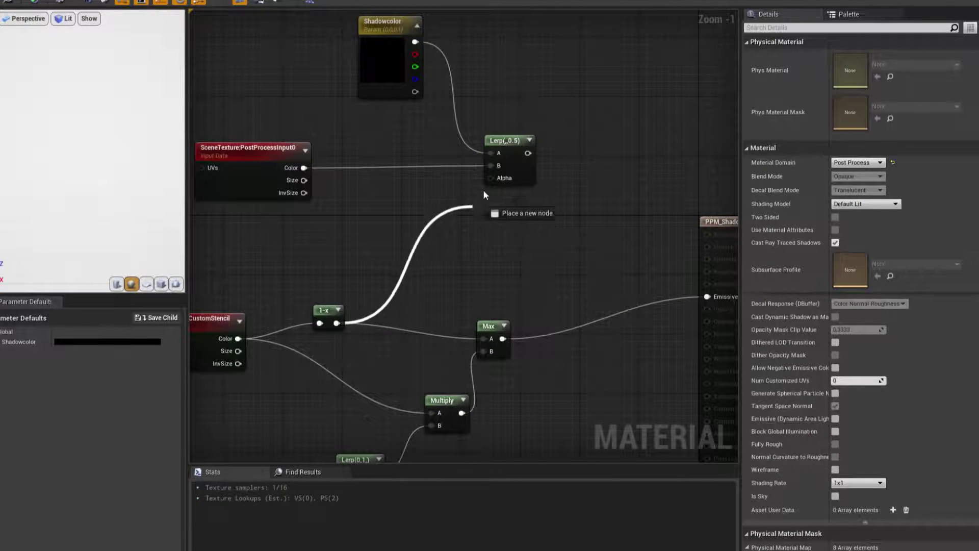
{"action": "left_click_drag", "start_coordinate": [336, 322], "coordinate": [491, 178]}
{"action": "right_click_drag", "start_coordinate": [494, 182], "coordinate": [415, 197]}
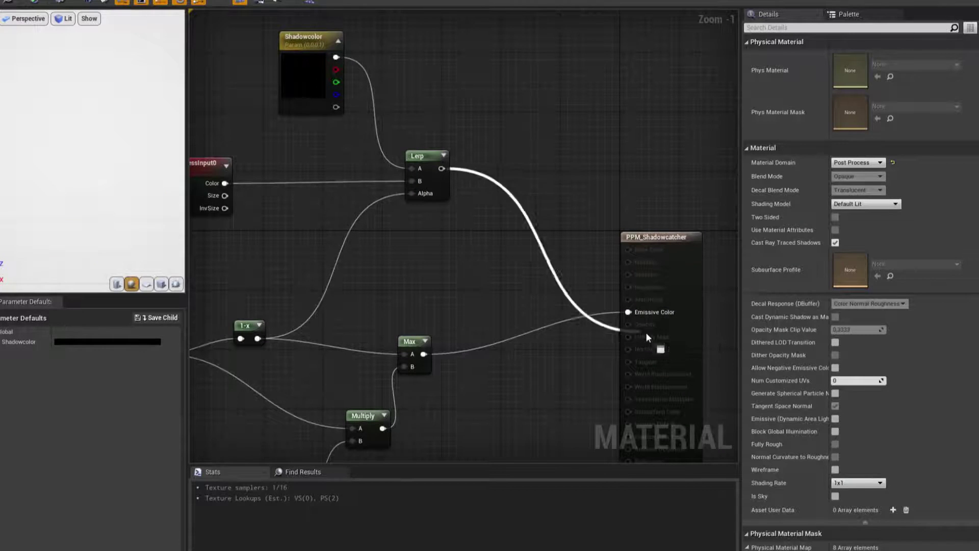
{"action": "left_click_drag", "start_coordinate": [442, 168], "coordinate": [629, 312]}
{"action": "right_click_drag", "start_coordinate": [422, 275], "coordinate": [536, 248]}
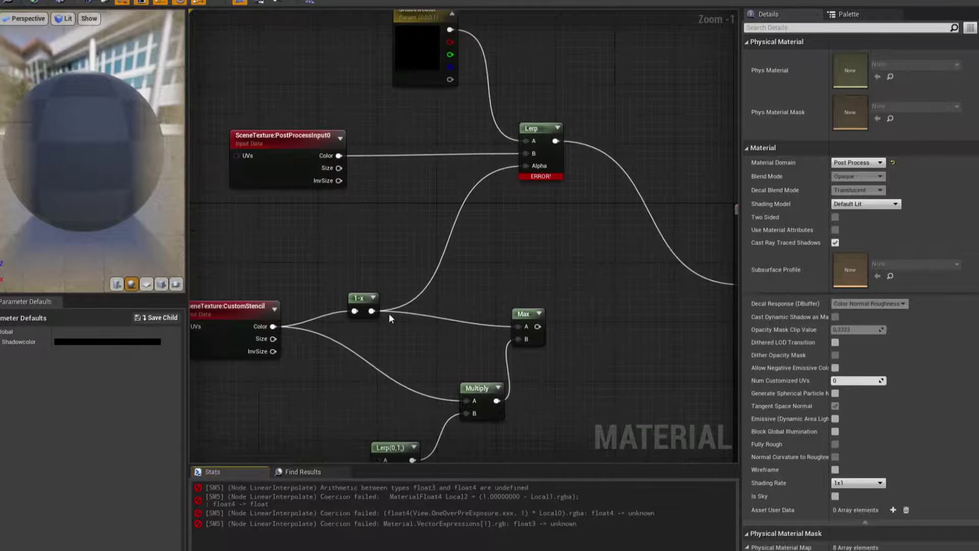
{"action": "left_click_drag", "start_coordinate": [534, 167], "coordinate": [459, 212]}
{"action": "type", "text": "ma"}
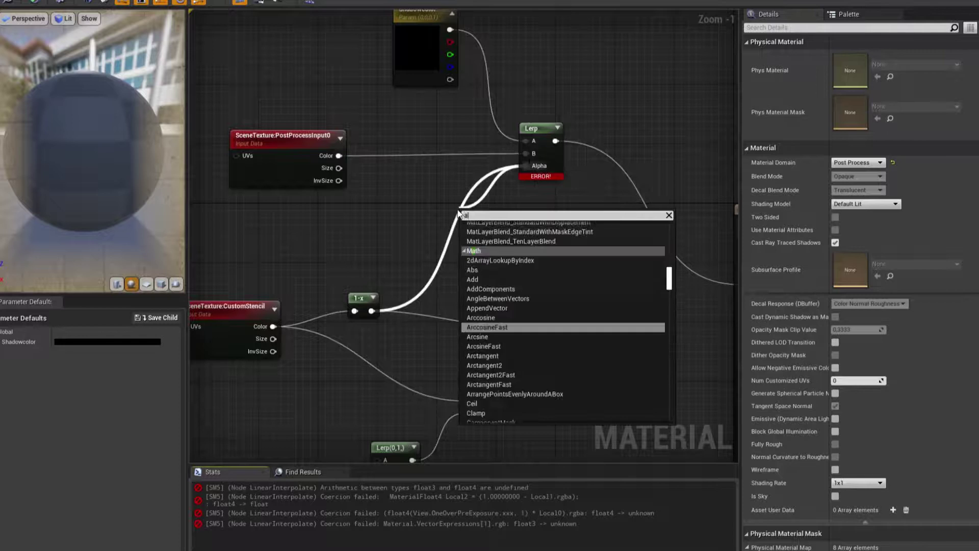
{"action": "type", "text": "sk"}
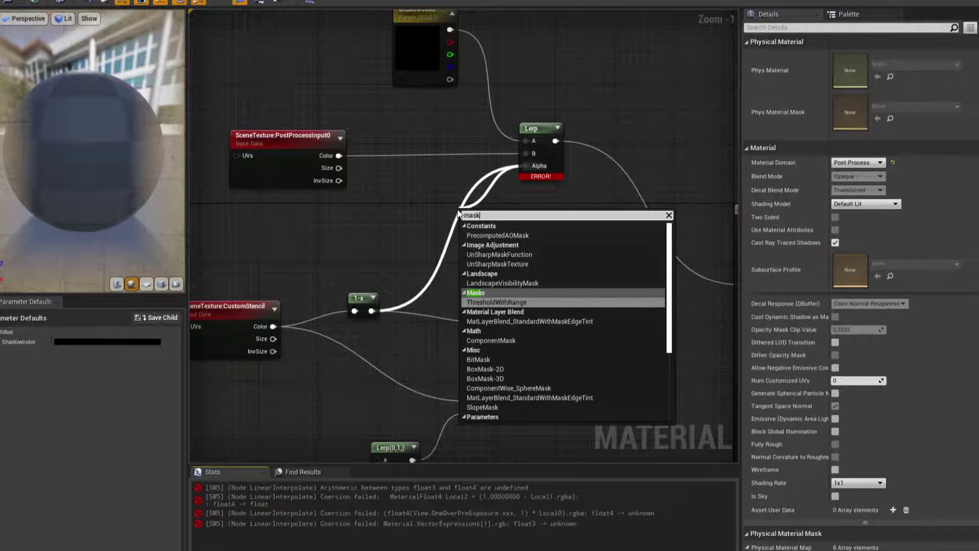
- Insert a ComponentMask set to R only between 1-x and the Lerp Alpha
{"action": "key", "text": "Up"}
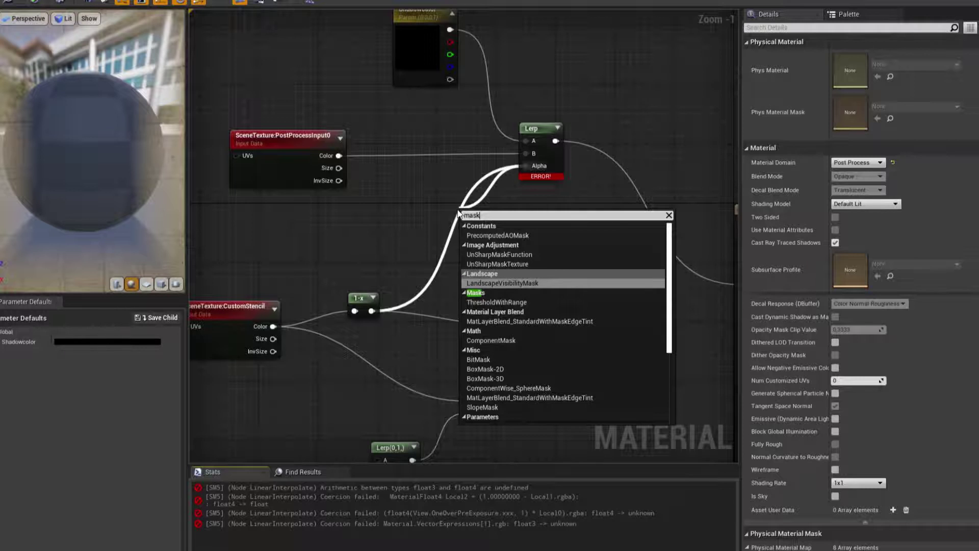
{"action": "key", "text": "Down"}
{"action": "key", "text": "Down"}
{"action": "key", "text": "Down"}
{"action": "key", "text": "Return"}
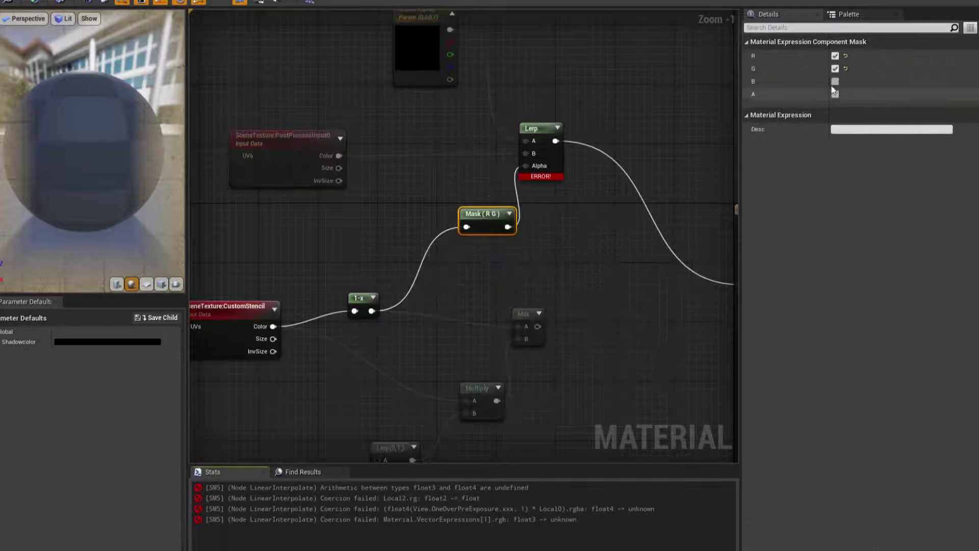
{"action": "left_click", "coordinate": [835, 68]}
{"action": "left_click_drag", "start_coordinate": [477, 233], "coordinate": [429, 252]}
{"action": "mouse_move", "coordinate": [538, 217]}
{"action": "right_mouse_down"}
{"action": "mouse_move", "coordinate": [538, 288]}
{"action": "mouse_move", "coordinate": [572, 293]}
{"action": "right_mouse_up"}
{"action": "left_click", "coordinate": [538, 288]}
- Insert a ComponentMask passing R G B between the scene colour and Lerp B
{"action": "left_click_drag", "start_coordinate": [373, 231], "coordinate": [411, 206]}
{"action": "type", "text": "mas"}
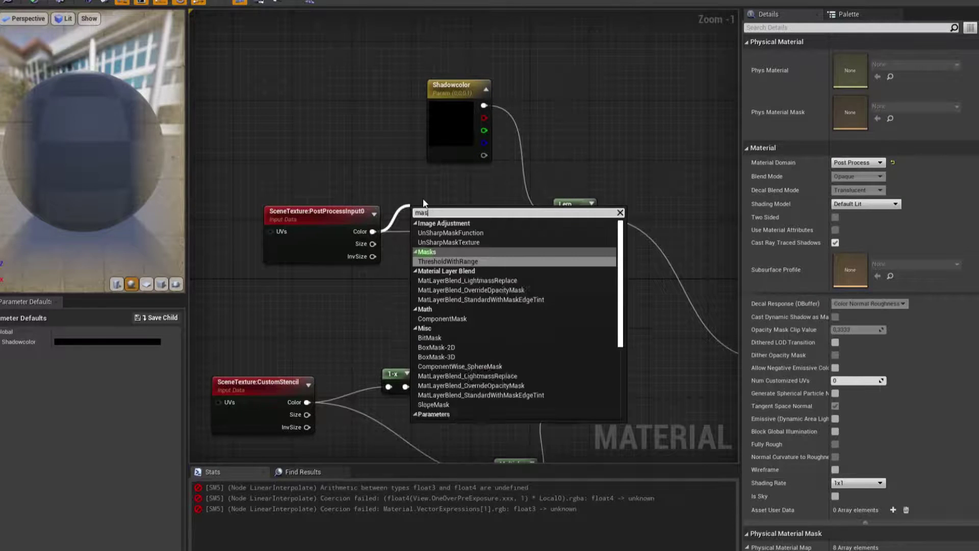
{"action": "key", "text": "Down"}
{"action": "key", "text": "Down"}
{"action": "key", "text": "Down"}
{"action": "key", "text": "Down"}
{"action": "key", "text": "Down"}
{"action": "key", "text": "Down"}
{"action": "key", "text": "Return"}
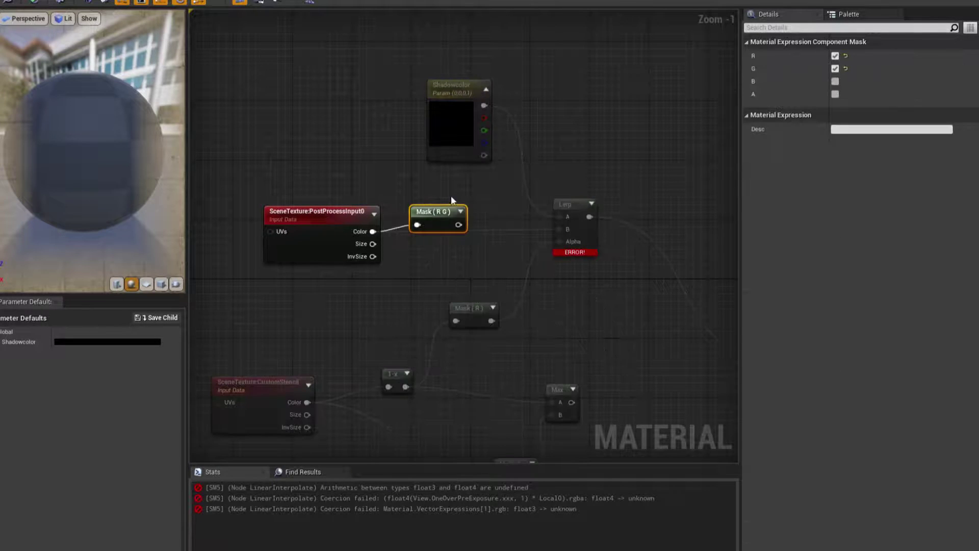
{"action": "left_click_drag", "start_coordinate": [459, 224], "coordinate": [561, 229]}
{"action": "left_click_drag", "start_coordinate": [462, 268], "coordinate": [402, 207]}
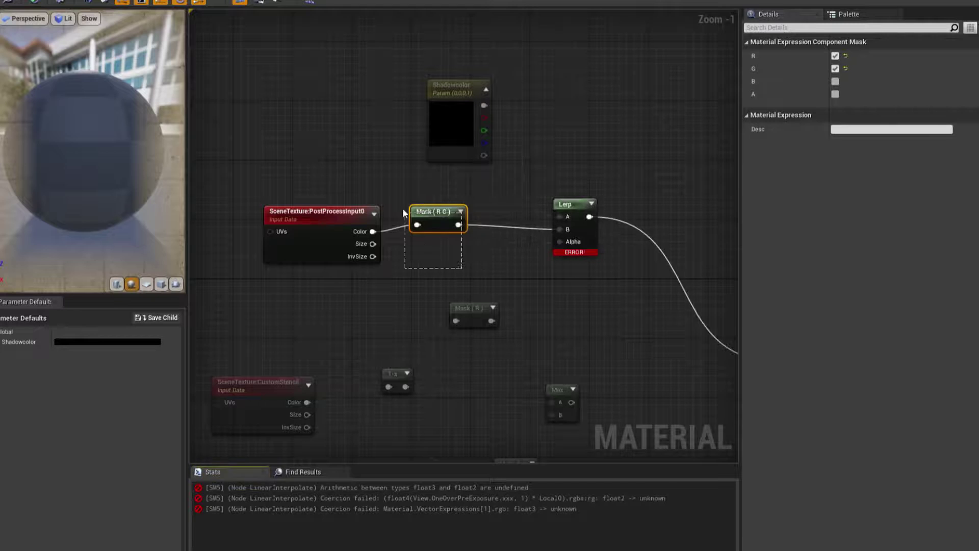
{"action": "left_click", "coordinate": [835, 81]}
{"action": "left_click", "coordinate": [678, 113]}
{"action": "right_click_drag", "start_coordinate": [637, 163], "coordinate": [558, 120]}
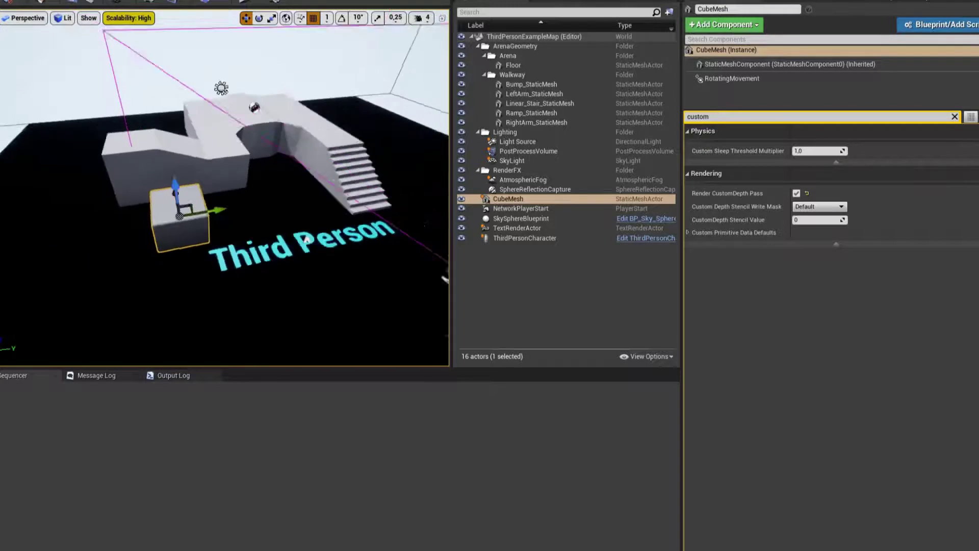
{"action": "left_click_drag", "start_coordinate": [224, 184], "coordinate": [388, 184], "text": "alt"}
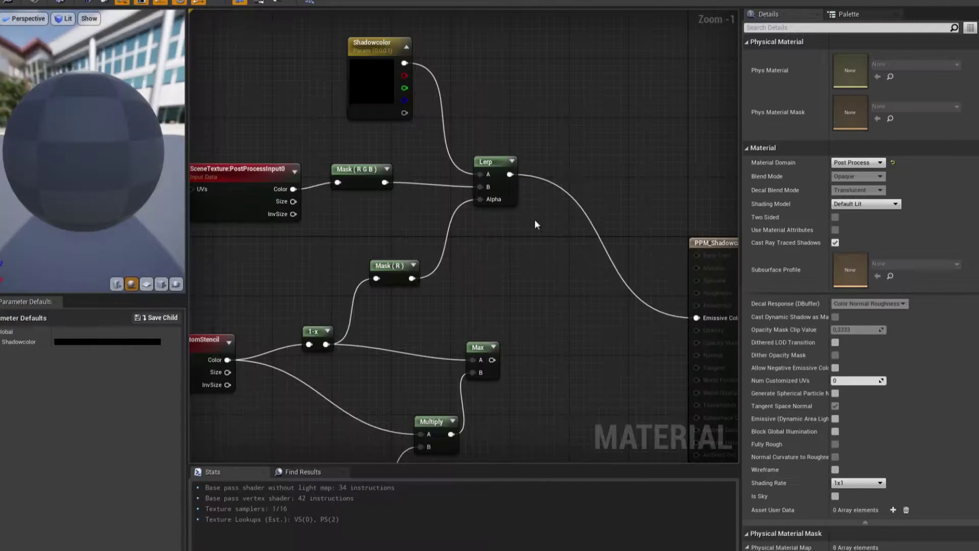
- Rearrange the graph so the PPM_Shadowcatcher result node sits near the Max node
{"action": "right_click_drag", "start_coordinate": [534, 224], "coordinate": [416, 190]}
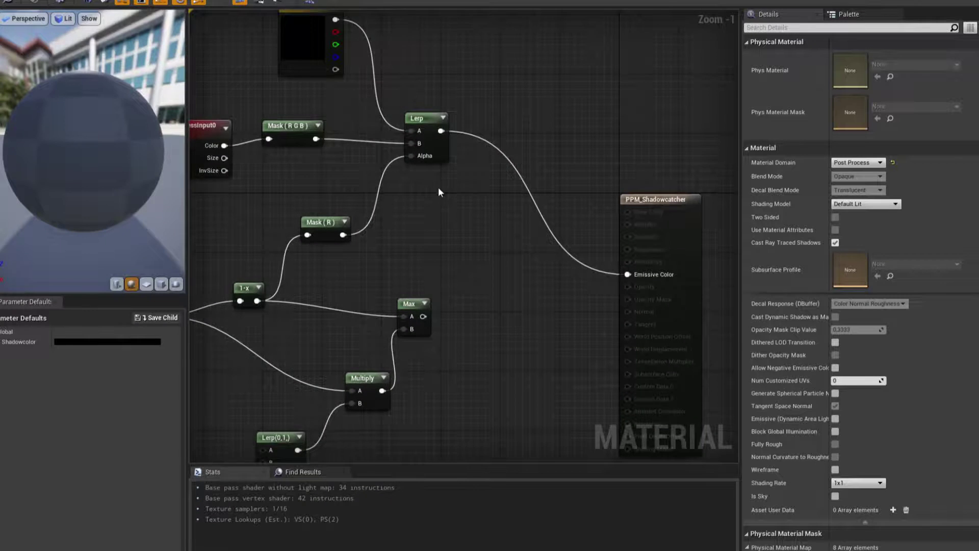
{"action": "right_click_drag", "start_coordinate": [488, 269], "coordinate": [441, 245]}
{"action": "left_click_drag", "start_coordinate": [612, 179], "coordinate": [664, 83]}
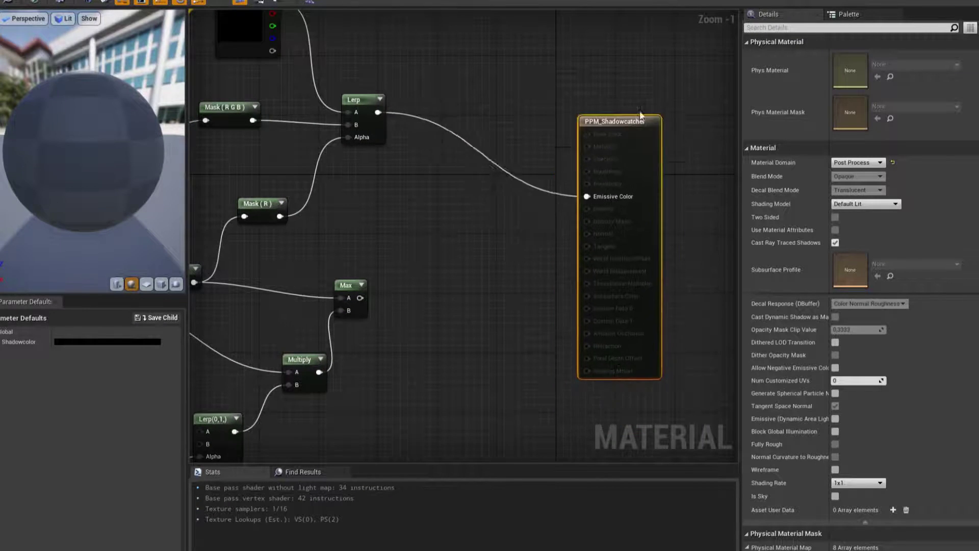
{"action": "right_click_drag", "start_coordinate": [432, 181], "coordinate": [460, 231]}
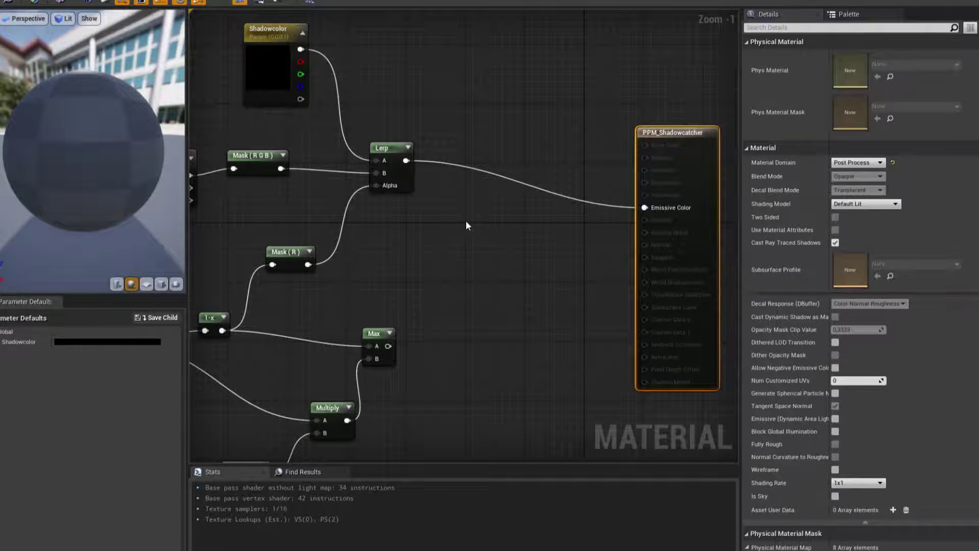
{"action": "right_click_drag", "start_coordinate": [489, 235], "coordinate": [474, 237]}
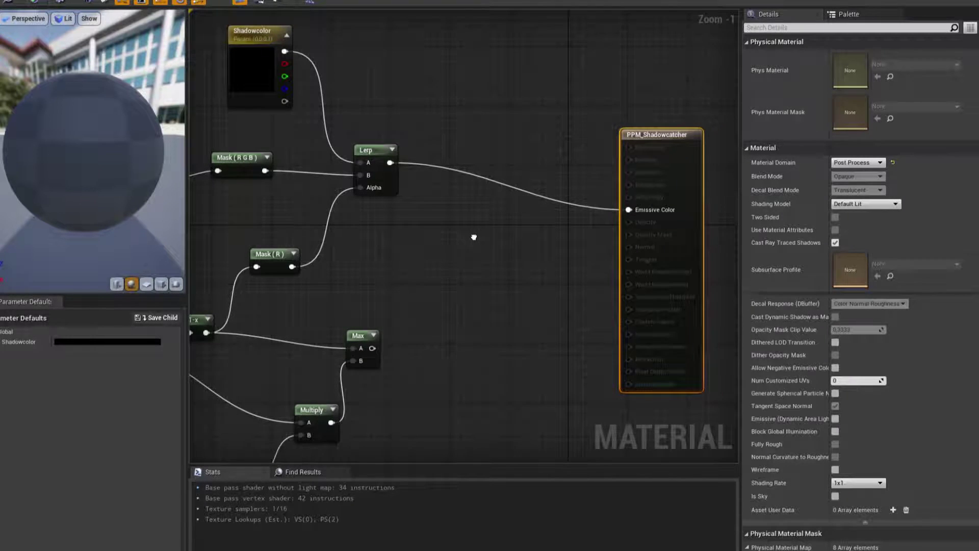
{"action": "left_click_drag", "start_coordinate": [373, 349], "coordinate": [431, 318]}
{"action": "key", "text": "Escape"}
- Enable Output Alpha in the Post Process Material settings and wire Max into Opacity
{"action": "scroll", "coordinate": [826, 393], "scroll_direction": "down", "scroll_amount": 5}
{"action": "scroll", "coordinate": [826, 393], "scroll_direction": "down", "scroll_amount": 5}
{"action": "scroll", "coordinate": [826, 392], "scroll_direction": "down", "scroll_amount": 5}
{"action": "scroll", "coordinate": [826, 393], "scroll_direction": "down", "scroll_amount": 5}
{"action": "scroll", "coordinate": [826, 393], "scroll_direction": "down", "scroll_amount": 5}
{"action": "scroll", "coordinate": [826, 393], "scroll_direction": "down", "scroll_amount": 5}
{"action": "scroll", "coordinate": [826, 392], "scroll_direction": "down", "scroll_amount": 3}
{"action": "scroll", "coordinate": [826, 392], "scroll_direction": "down", "scroll_amount": 2}
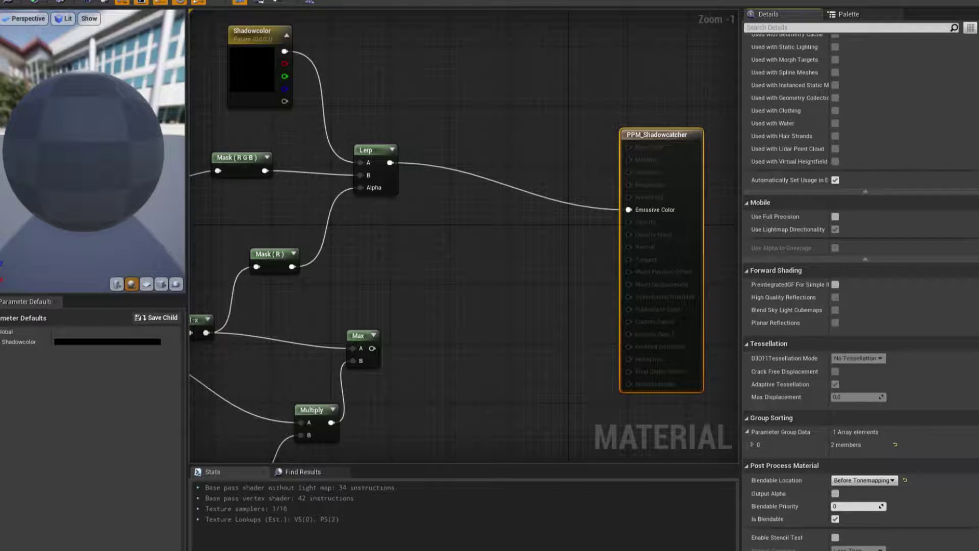
{"action": "scroll", "coordinate": [827, 400], "scroll_direction": "down", "scroll_amount": 2}
{"action": "scroll", "coordinate": [827, 400], "scroll_direction": "down", "scroll_amount": 2}
{"action": "scroll", "coordinate": [827, 400], "scroll_direction": "down", "scroll_amount": 2}
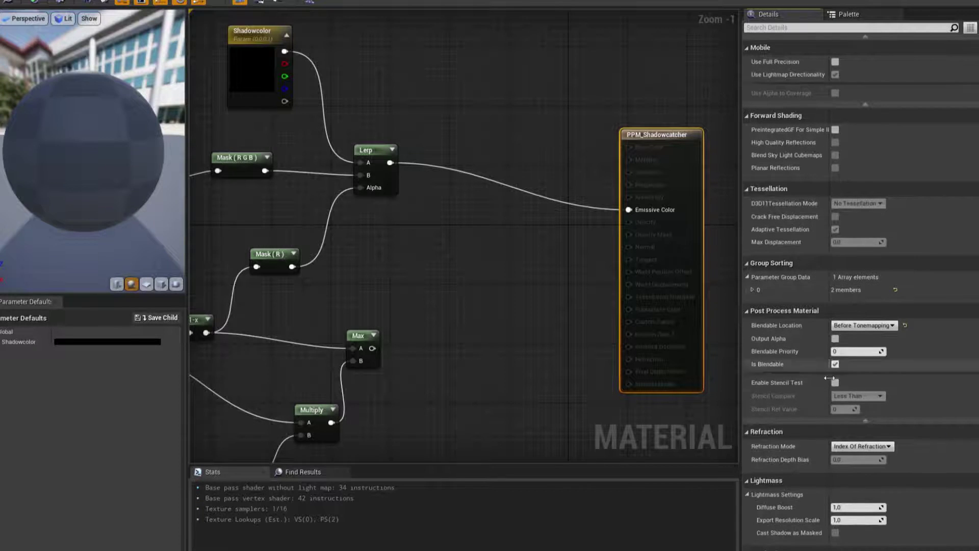
{"action": "left_click", "coordinate": [835, 338]}
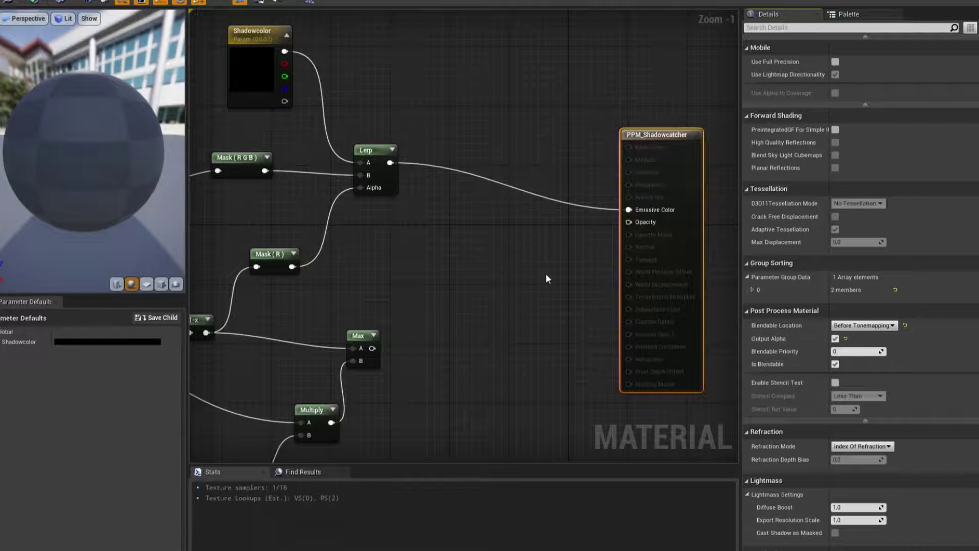
{"action": "left_click_drag", "start_coordinate": [372, 349], "coordinate": [629, 222]}
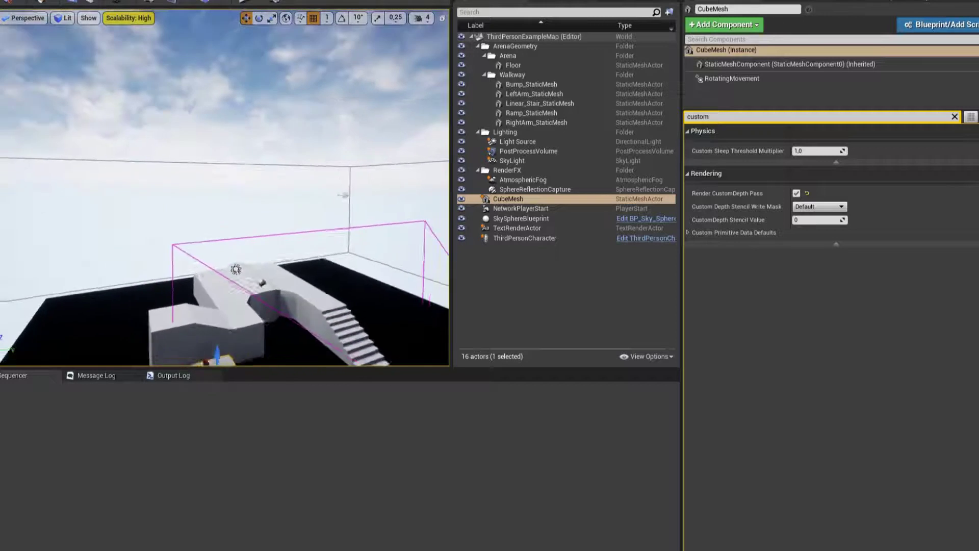
- Enable Render CustomDepth Pass on SkySphereBlueprint's SkySphereMesh, then clear the selection
{"action": "right_click_drag", "start_coordinate": [243, 71], "coordinate": [243, 72]}
{"action": "left_click", "coordinate": [252, 99]}
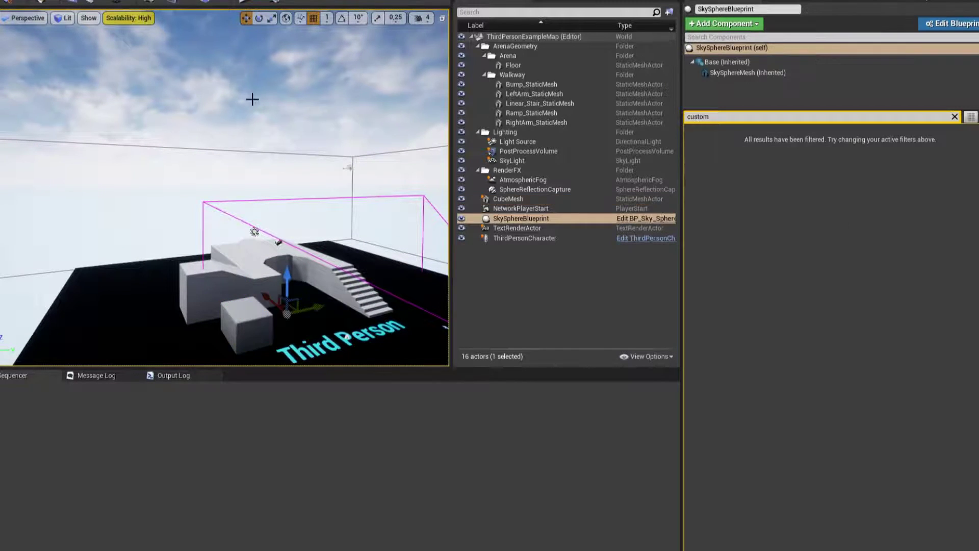
{"action": "left_click", "coordinate": [741, 74]}
{"action": "left_click", "coordinate": [731, 116]}
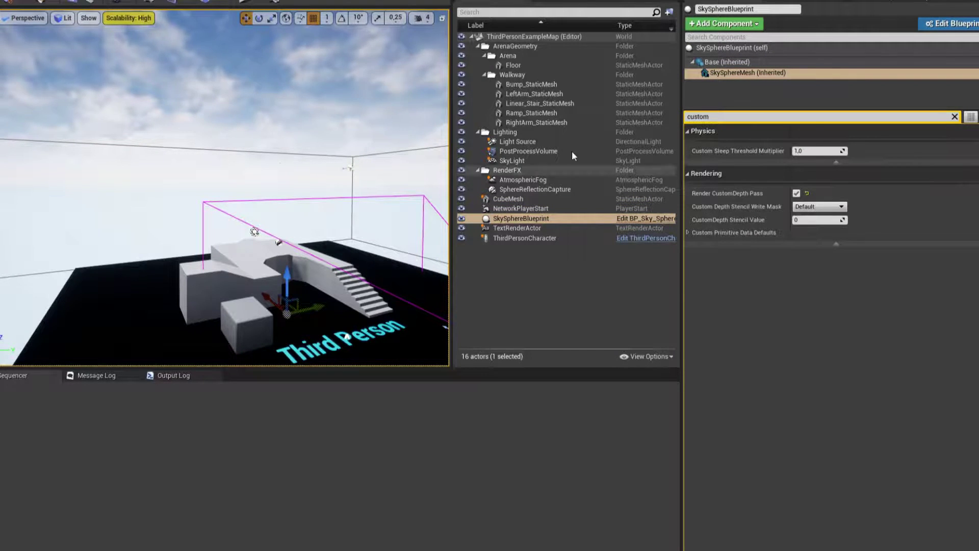
{"action": "right_click_drag", "start_coordinate": [286, 230], "coordinate": [265, 265]}
{"action": "scroll", "coordinate": [271, 165], "scroll_direction": "up", "scroll_amount": 3}
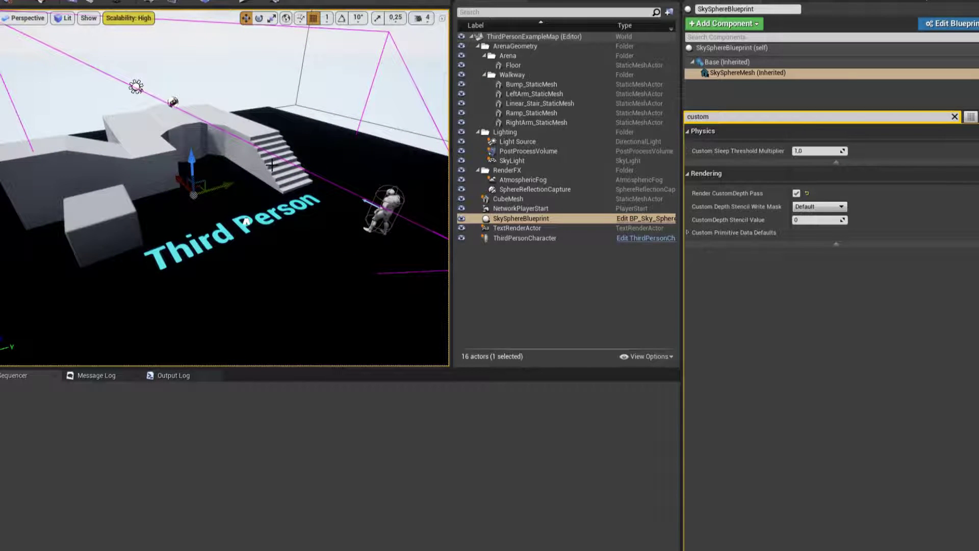
{"action": "left_click", "coordinate": [574, 306]}
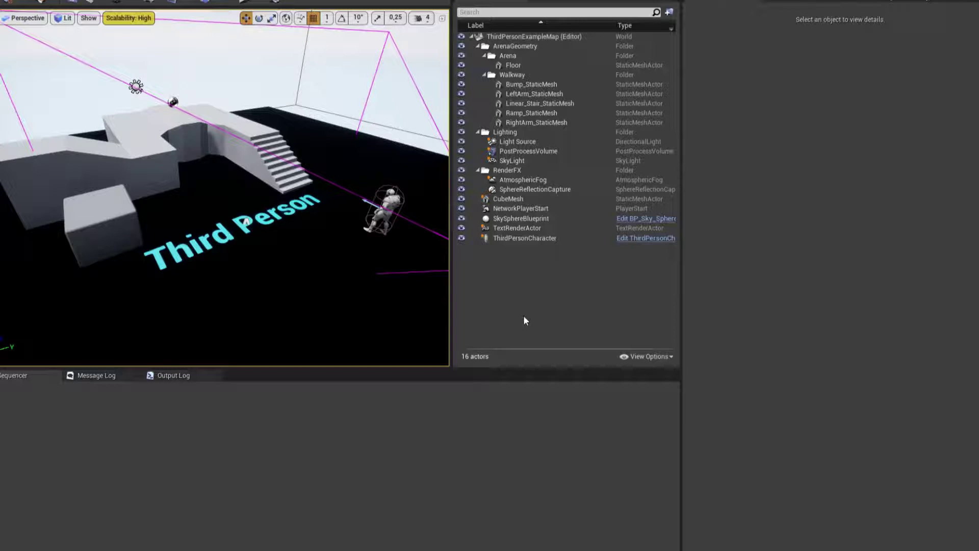
- Create an empty comp shot, 0010_comp, in the compositing elements list
{"action": "left_click", "coordinate": [561, 2]}
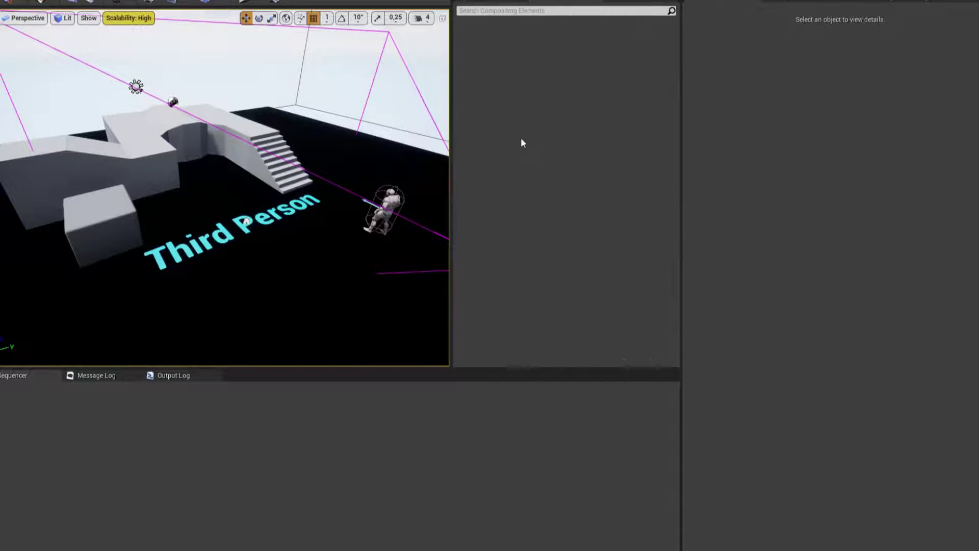
{"action": "right_click", "coordinate": [501, 67]}
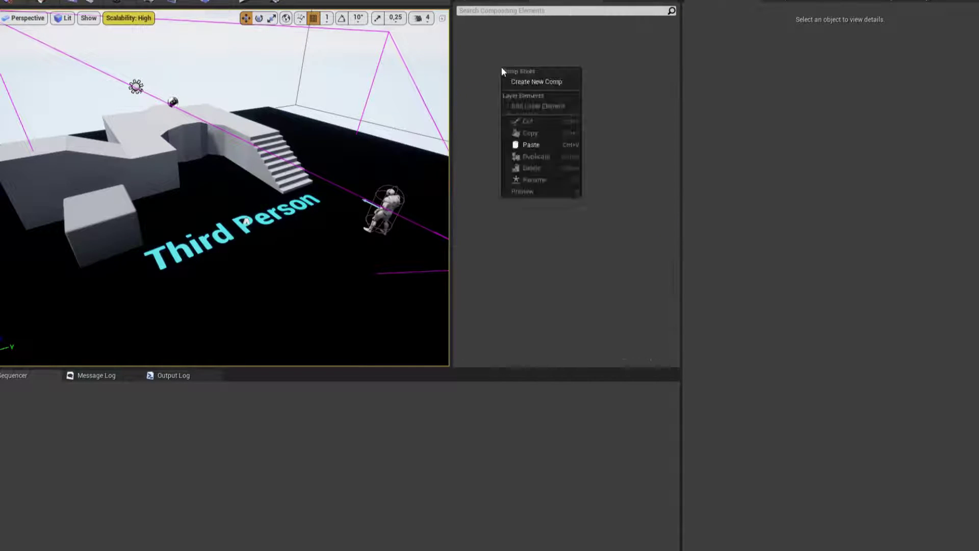
{"action": "left_click", "coordinate": [521, 86]}
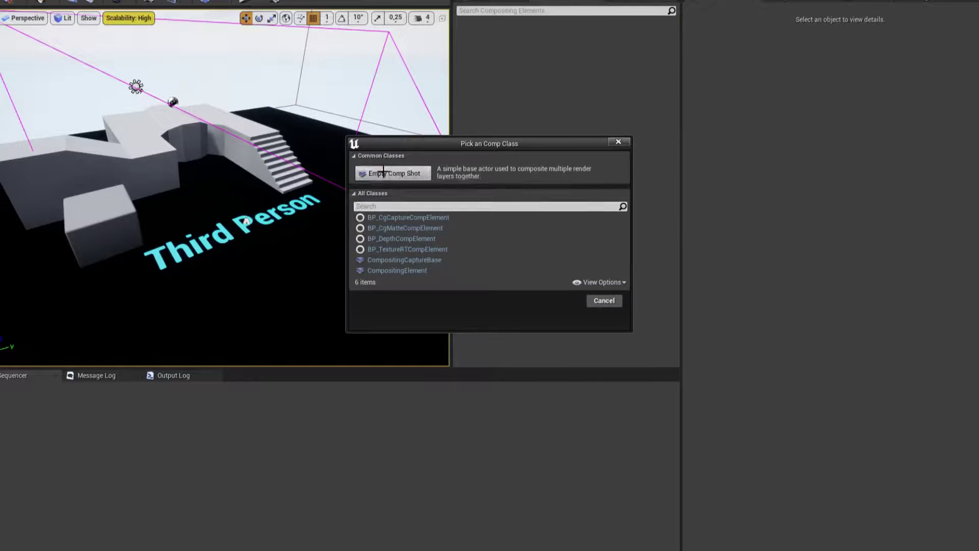
{"action": "left_click", "coordinate": [393, 177]}
- Add a CG layer element named cg_element1 under 0010_comp
{"action": "right_click", "coordinate": [526, 23]}
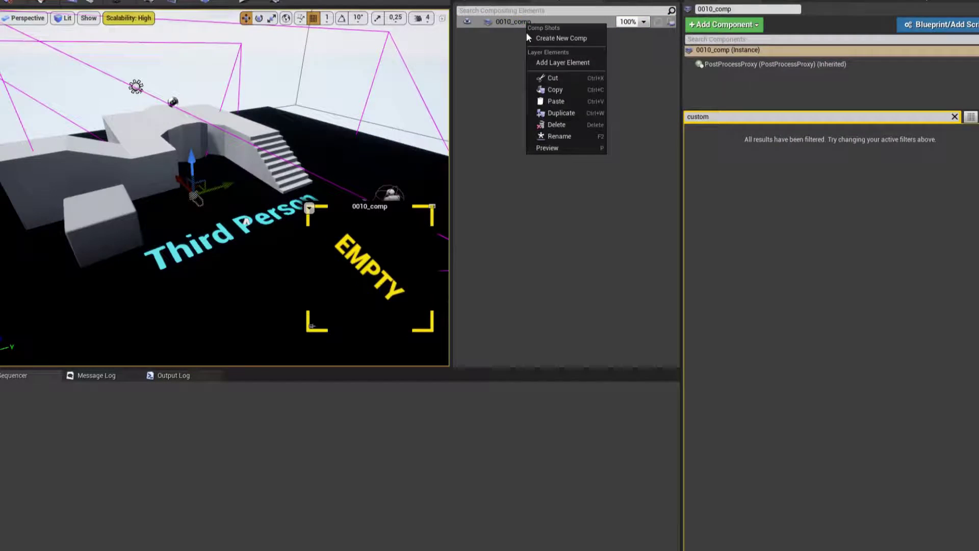
{"action": "left_click", "coordinate": [561, 63]}
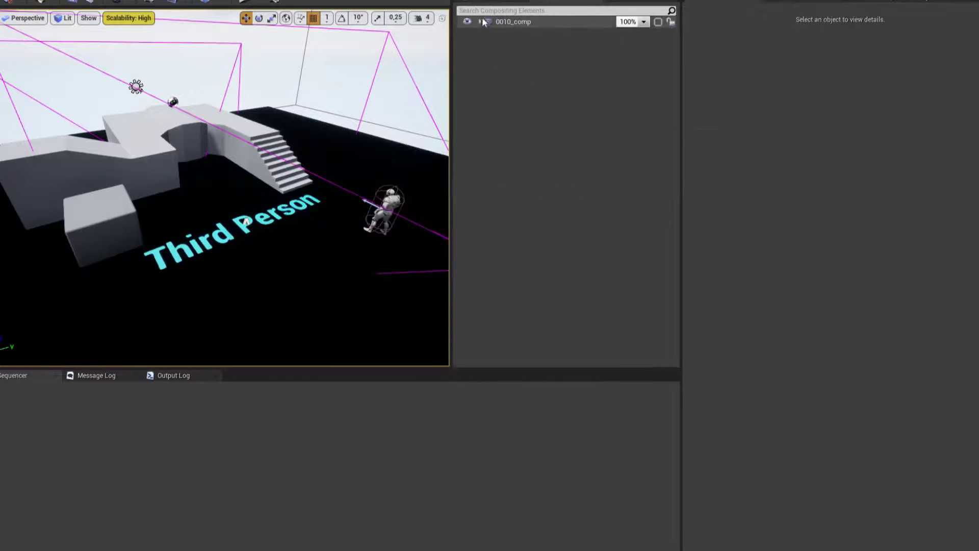
{"action": "left_click", "coordinate": [480, 22]}
{"action": "left_click", "coordinate": [506, 34]}
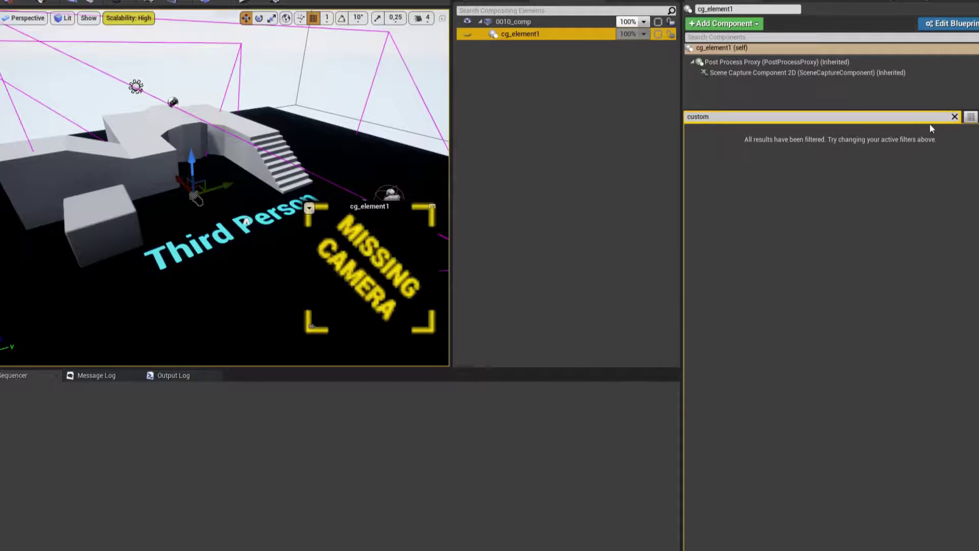
{"action": "left_click", "coordinate": [955, 116]}
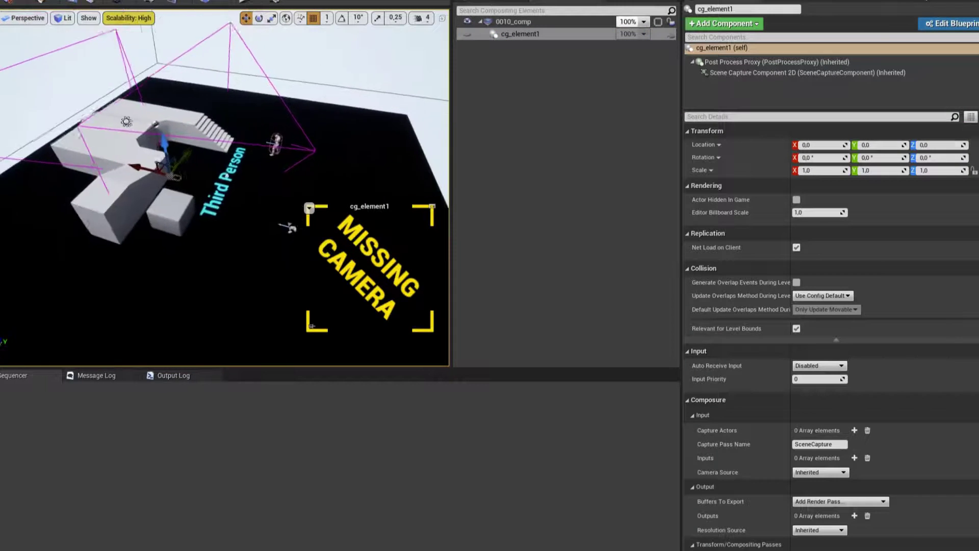
{"action": "left_click", "coordinate": [579, 169]}
- Show the Cinematic category of actors in Place Actors
{"action": "left_click", "coordinate": [966, 5]}
{"action": "left_click", "coordinate": [699, 56]}
{"action": "left_click", "coordinate": [702, 89]}
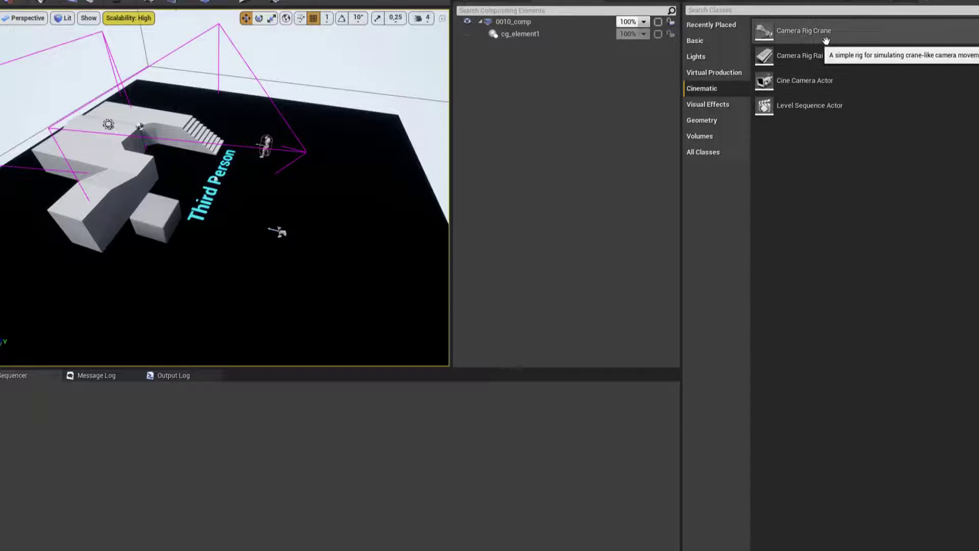
- Place a Cine Camera Actor framing the stairs and Third Person text
{"action": "mouse_move", "coordinate": [786, 81]}
{"action": "left_mouse_down"}
{"action": "mouse_move", "coordinate": [261, 185]}
{"action": "mouse_move", "coordinate": [277, 185]}
{"action": "mouse_move", "coordinate": [286, 87]}
{"action": "mouse_move", "coordinate": [285, 153]}
{"action": "left_mouse_up"}
{"action": "key", "text": "e"}
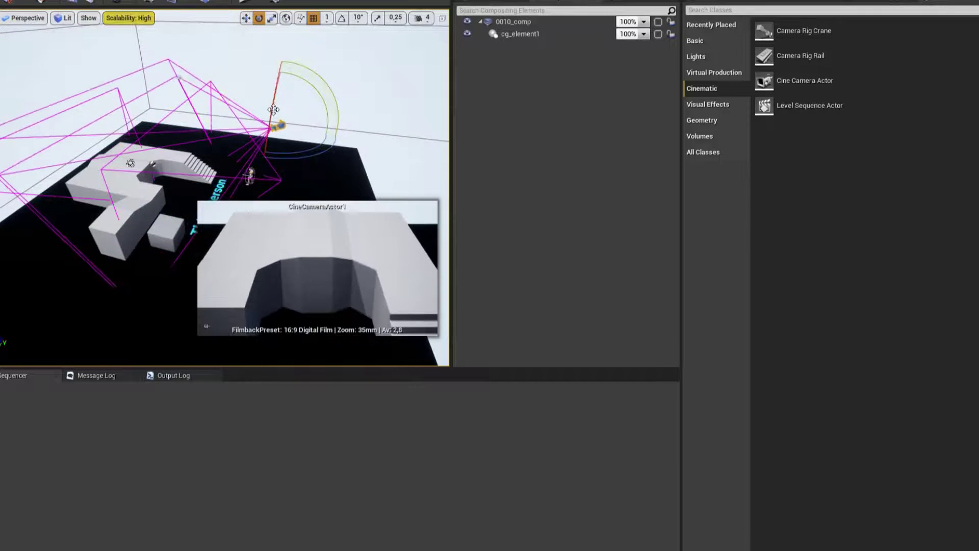
{"action": "key", "text": "w"}
{"action": "mouse_move", "coordinate": [214, 113]}
{"action": "left_mouse_down"}
{"action": "mouse_move", "coordinate": [332, 109]}
{"action": "mouse_move", "coordinate": [370, 56]}
{"action": "mouse_move", "coordinate": [305, 102]}
{"action": "left_mouse_up"}
{"action": "left_click_drag", "start_coordinate": [209, 172], "coordinate": [234, 124], "text": "shift"}
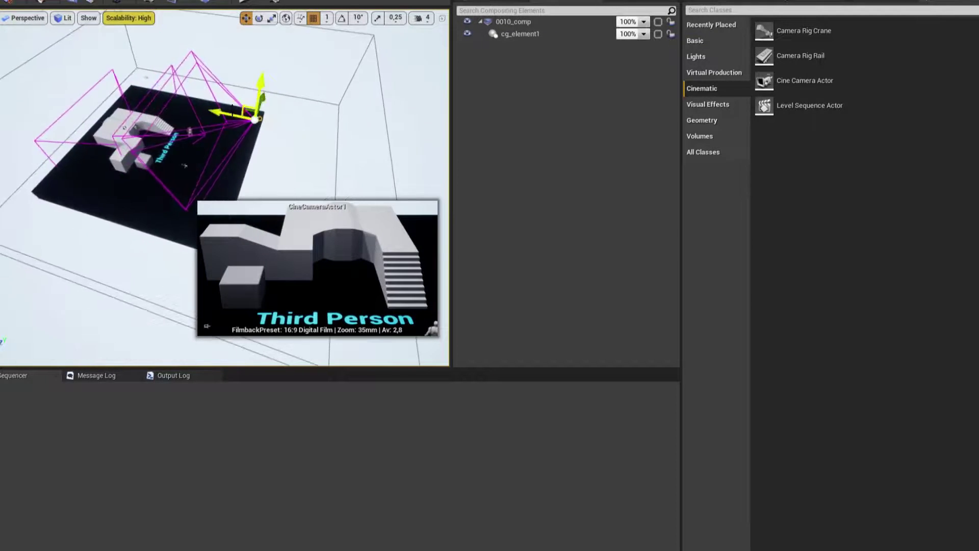
{"action": "mouse_move", "coordinate": [300, 86]}
{"action": "left_mouse_down"}
{"action": "mouse_move", "coordinate": [300, 76]}
{"action": "mouse_move", "coordinate": [285, 84]}
{"action": "left_mouse_up"}
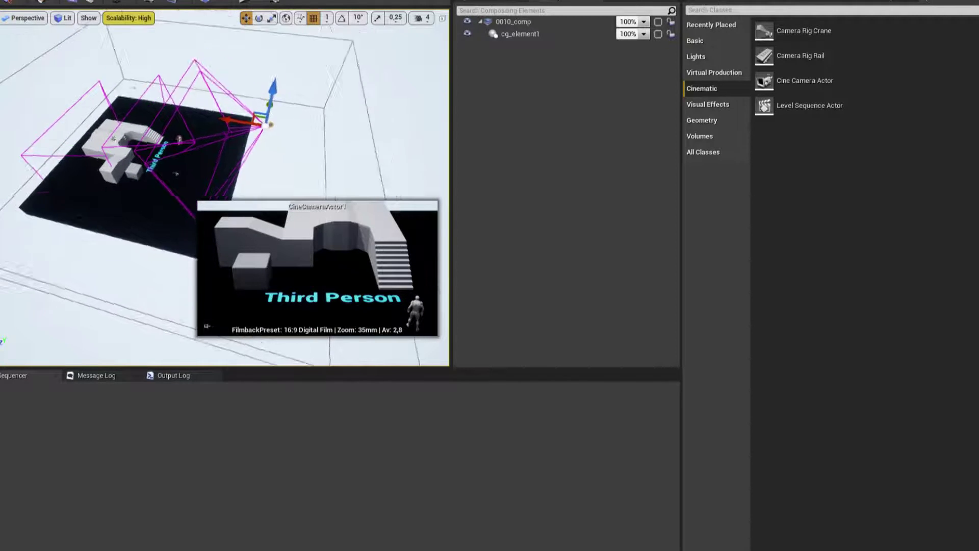
- Set 0010_comp's Target Camera Actor to CineCameraActor1
{"action": "left_click", "coordinate": [513, 22]}
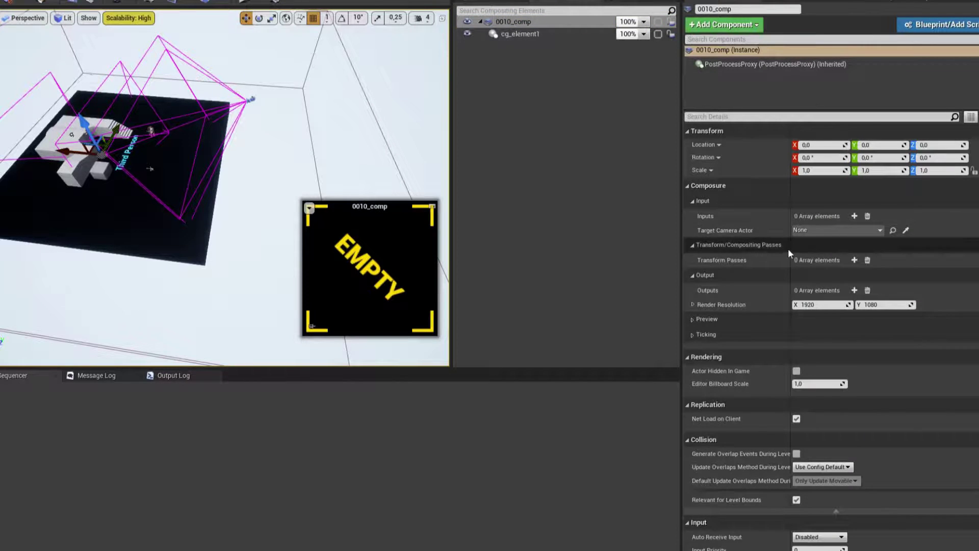
{"action": "left_click", "coordinate": [837, 230]}
{"action": "left_click", "coordinate": [848, 344]}
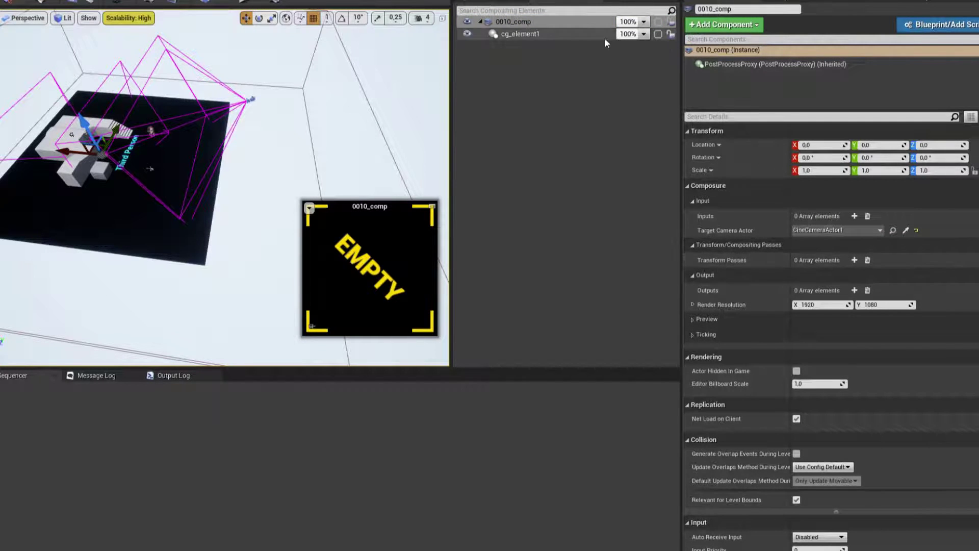
{"action": "left_click", "coordinate": [572, 39]}
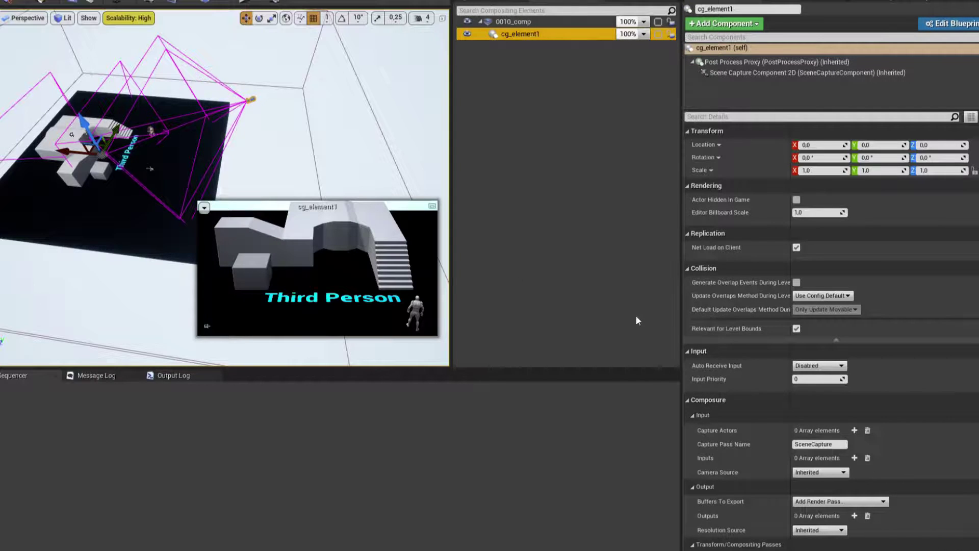
{"action": "left_click", "coordinate": [514, 21]}
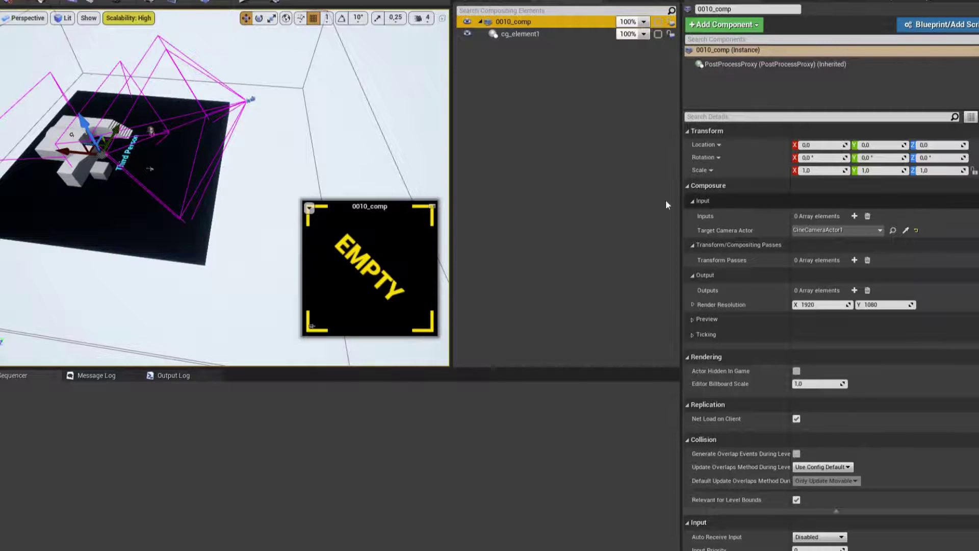
{"action": "right_click", "coordinate": [517, 24]}
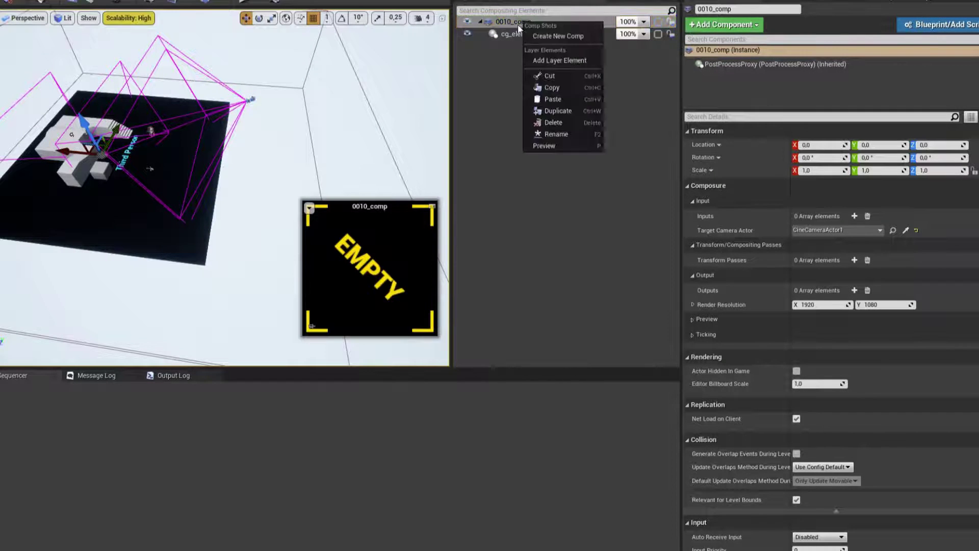
- Add a media plate layer element named media_plate1 to 0010_comp
{"action": "left_click", "coordinate": [570, 59]}
{"action": "left_click", "coordinate": [398, 173]}
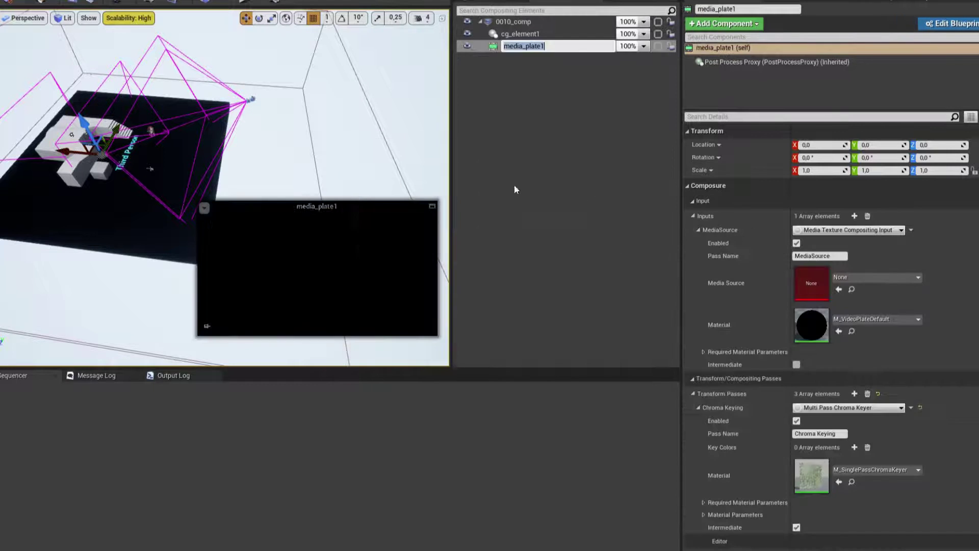
{"action": "left_click", "coordinate": [601, 222]}
{"action": "left_click", "coordinate": [522, 44]}
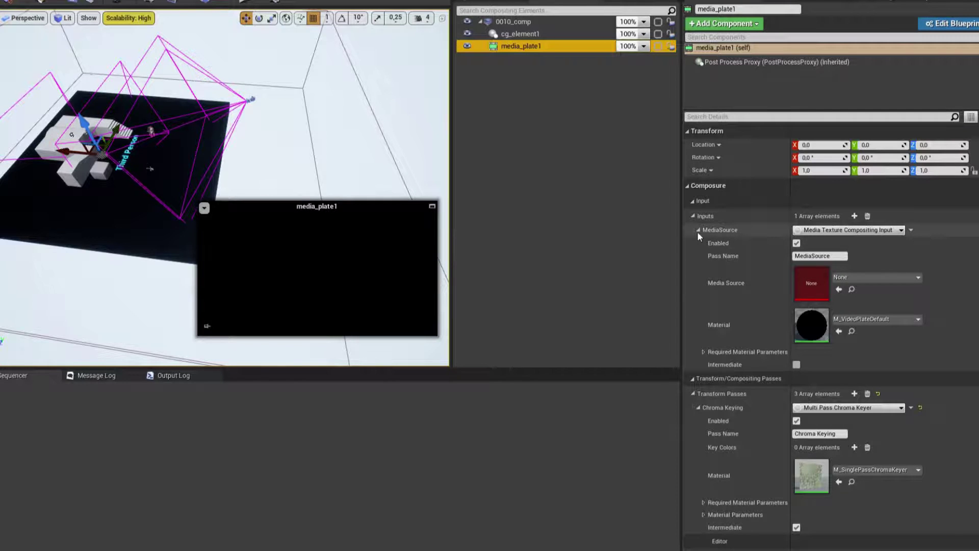
- Set media_plate1's source to Texture Input using MyMediaPlayer_Video
{"action": "left_click", "coordinate": [825, 230]}
{"action": "left_click", "coordinate": [829, 273]}
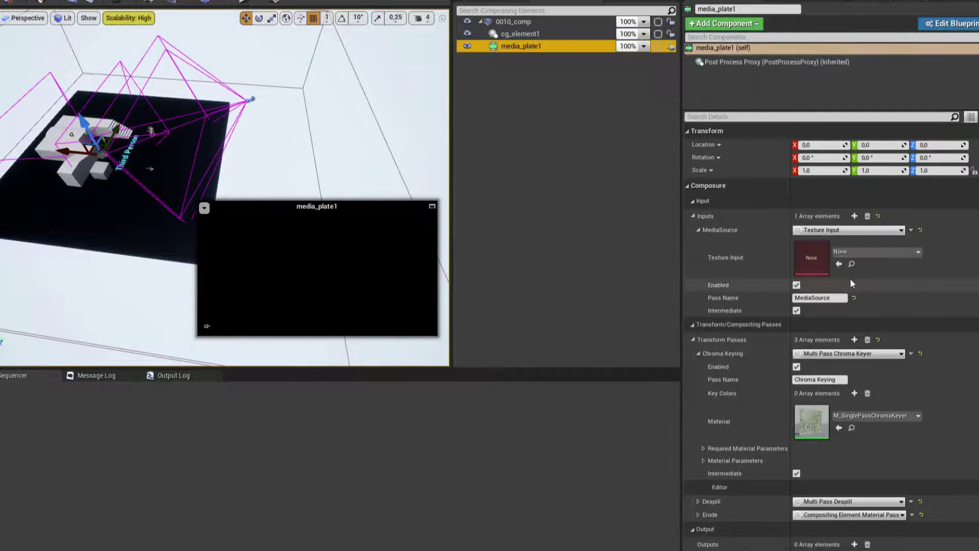
{"action": "left_click", "coordinate": [865, 252]}
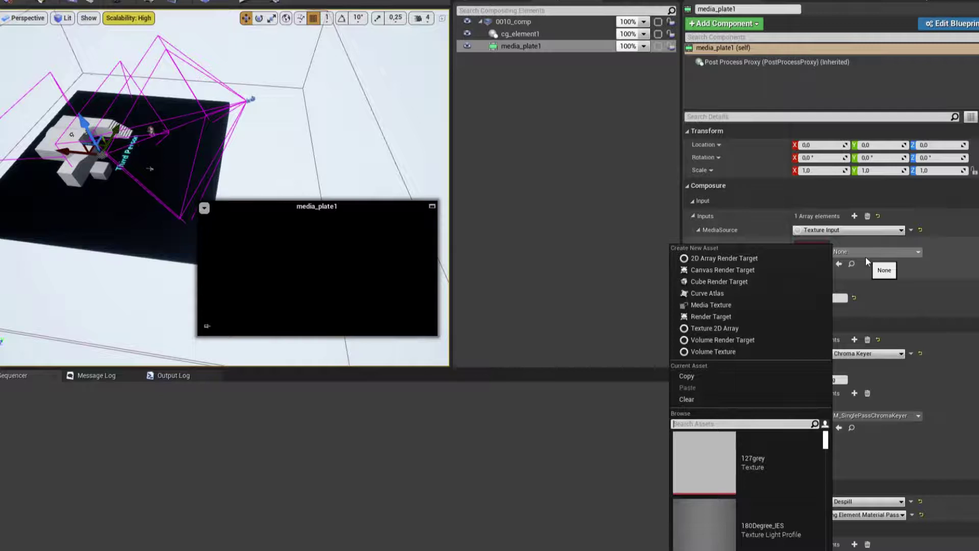
{"action": "type", "text": "my"}
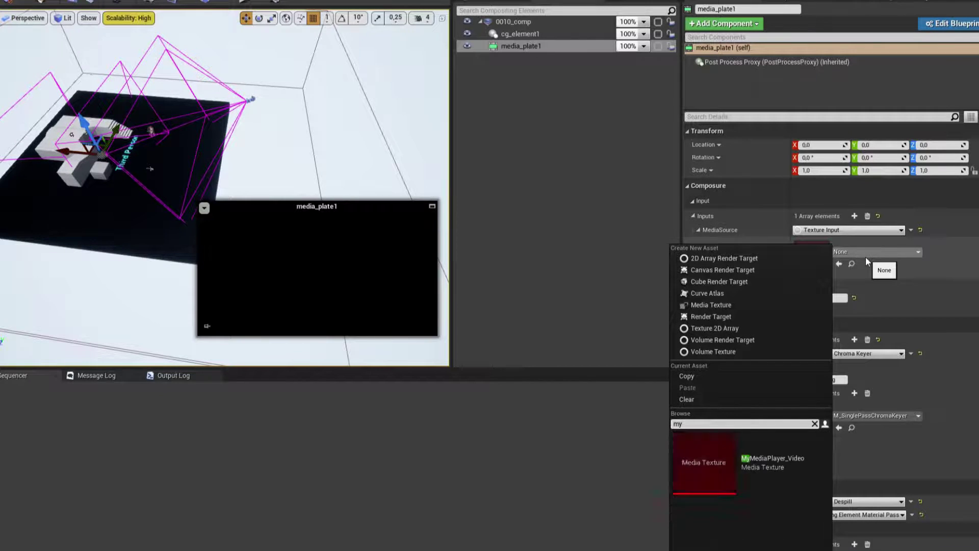
{"action": "left_click", "coordinate": [763, 460]}
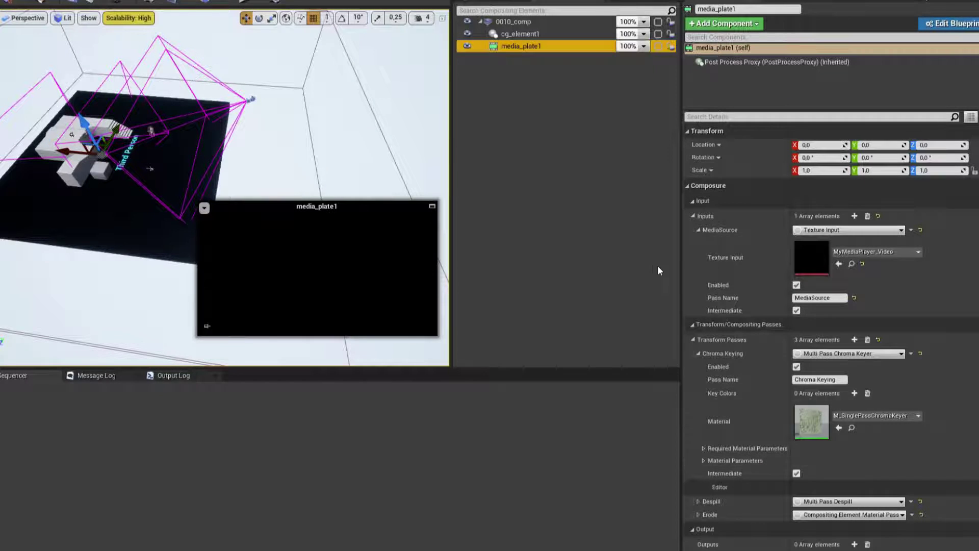
{"action": "left_click", "coordinate": [613, 215]}
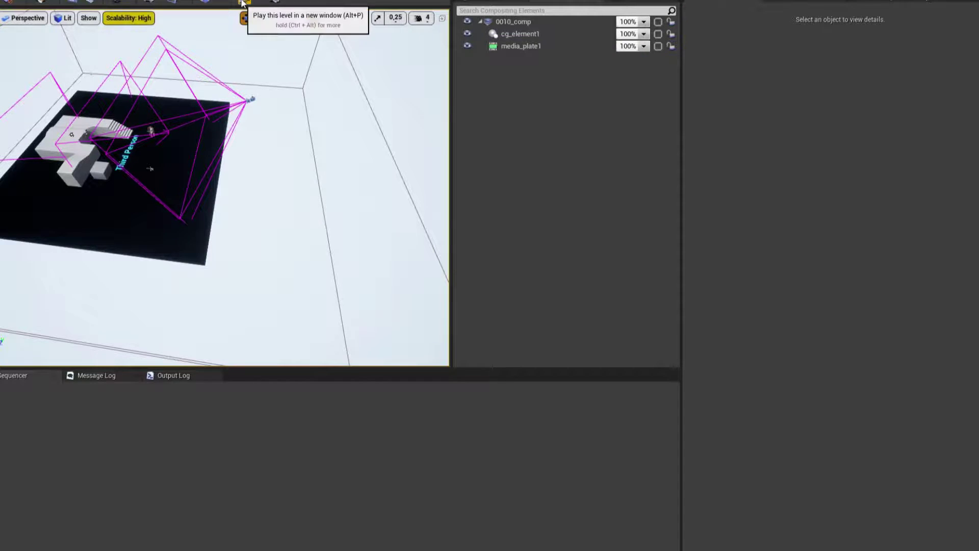
- Play the level to preview media_plate1's footage, then add OutputPass_0 to 0010_comp
{"action": "left_click", "coordinate": [254, 4]}
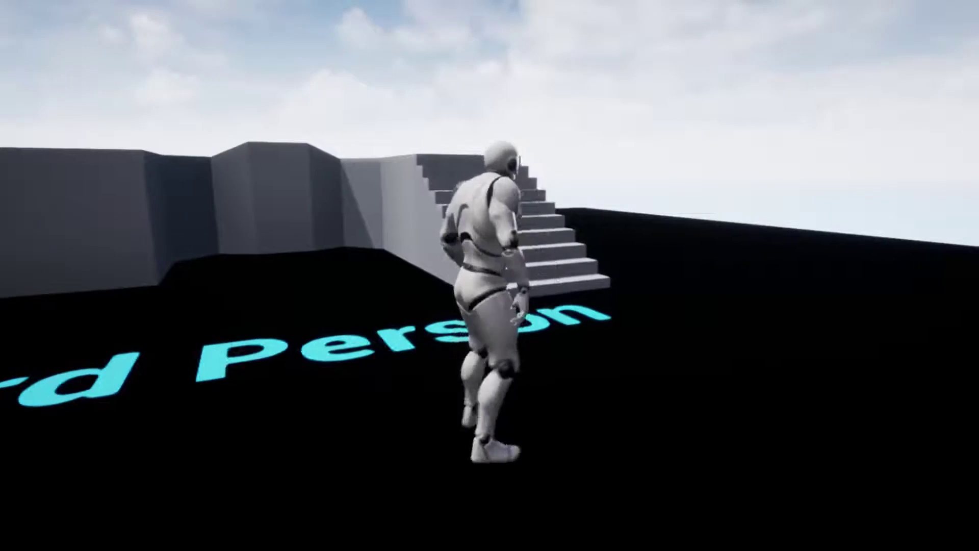
{"action": "key", "text": "Escape"}
{"action": "left_click", "coordinate": [522, 47]}
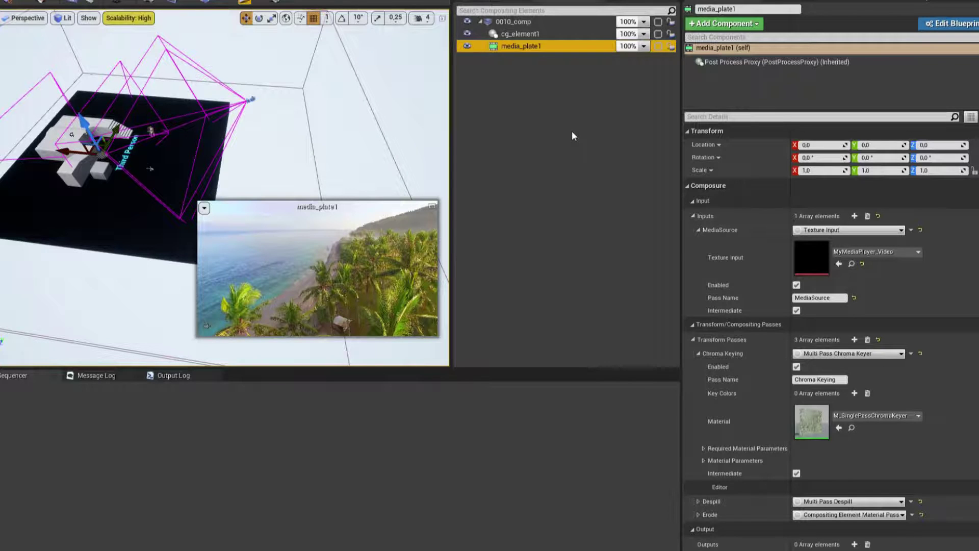
{"action": "left_click", "coordinate": [518, 22]}
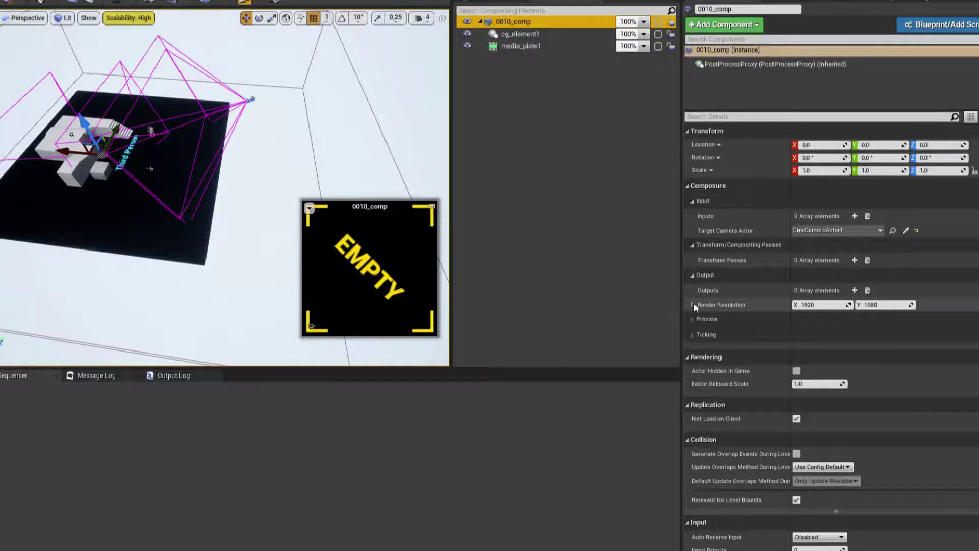
{"action": "left_click", "coordinate": [854, 290]}
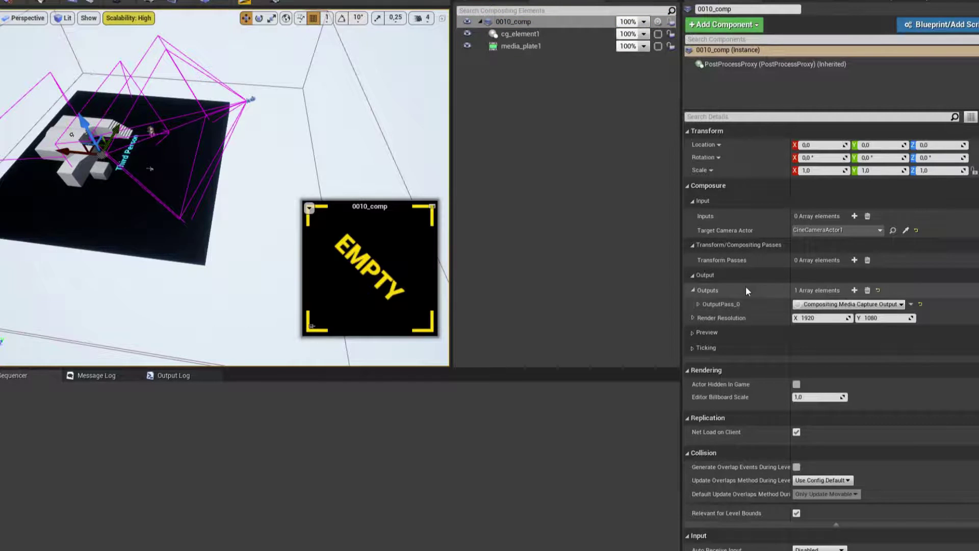
- Set 0010_comp's OutputPass_0 to Player Viewport Compositing Output
{"action": "left_click", "coordinate": [698, 305]}
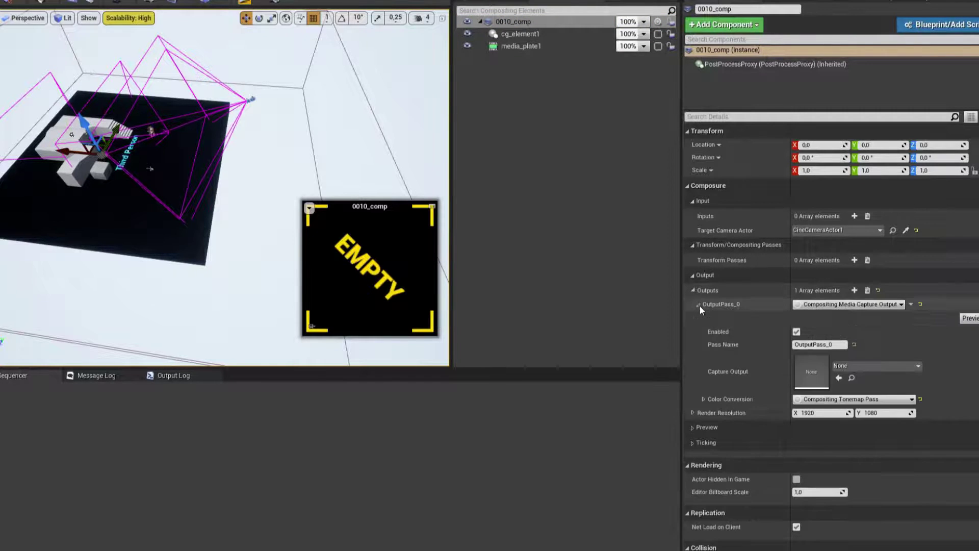
{"action": "left_click", "coordinate": [839, 305]}
{"action": "left_click", "coordinate": [846, 359]}
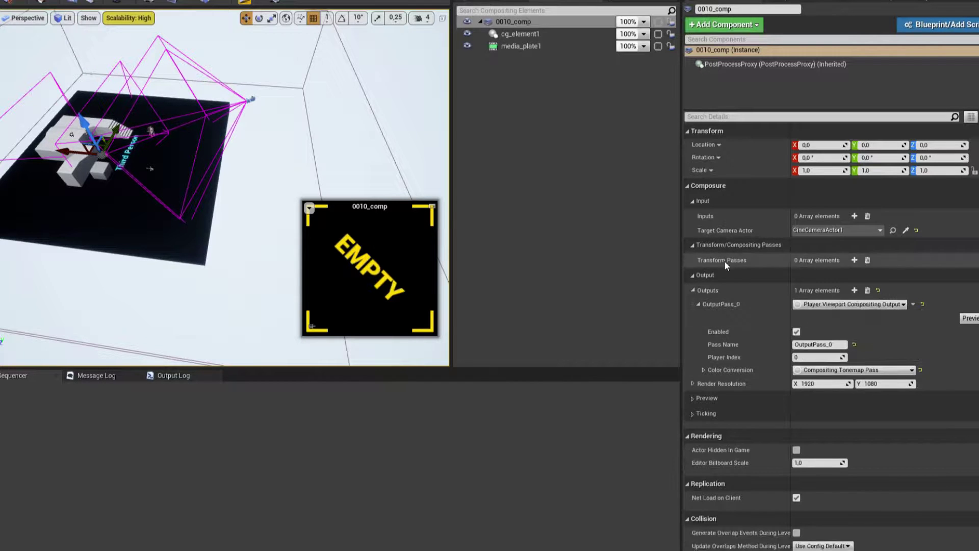
- Add a transform material pass using a new material named Comp1, then open Comp1
{"action": "left_click", "coordinate": [854, 260]}
{"action": "left_click", "coordinate": [698, 274]}
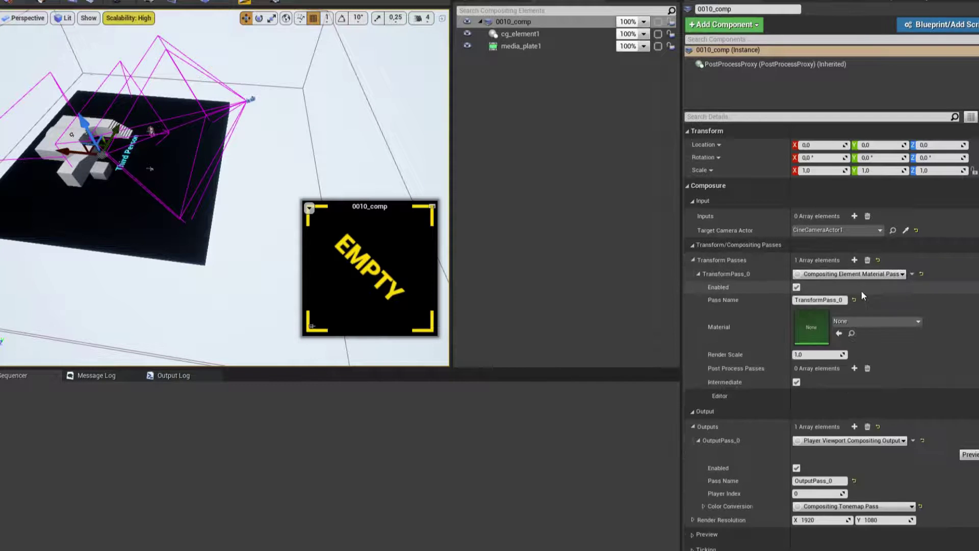
{"action": "left_click", "coordinate": [863, 323]}
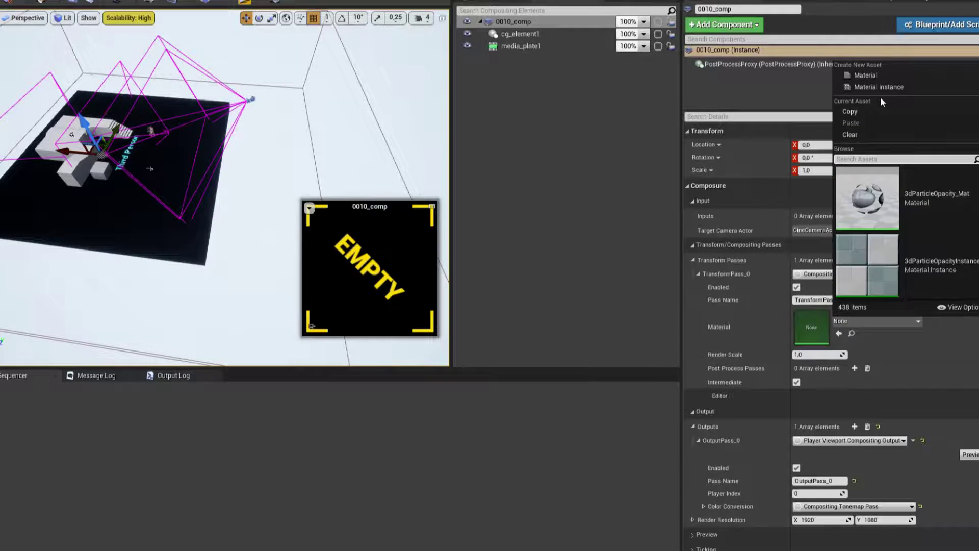
{"action": "left_click", "coordinate": [866, 75]}
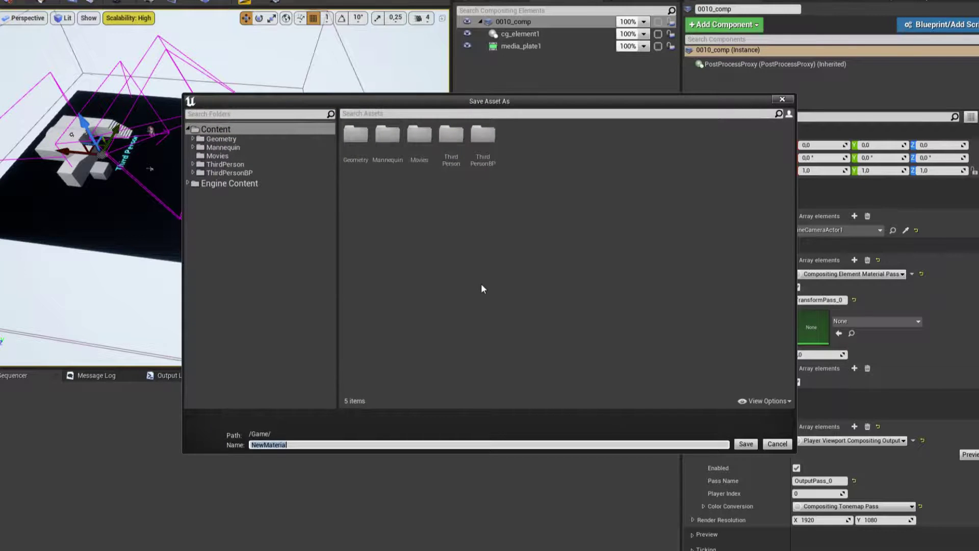
{"action": "key", "text": "Return"}
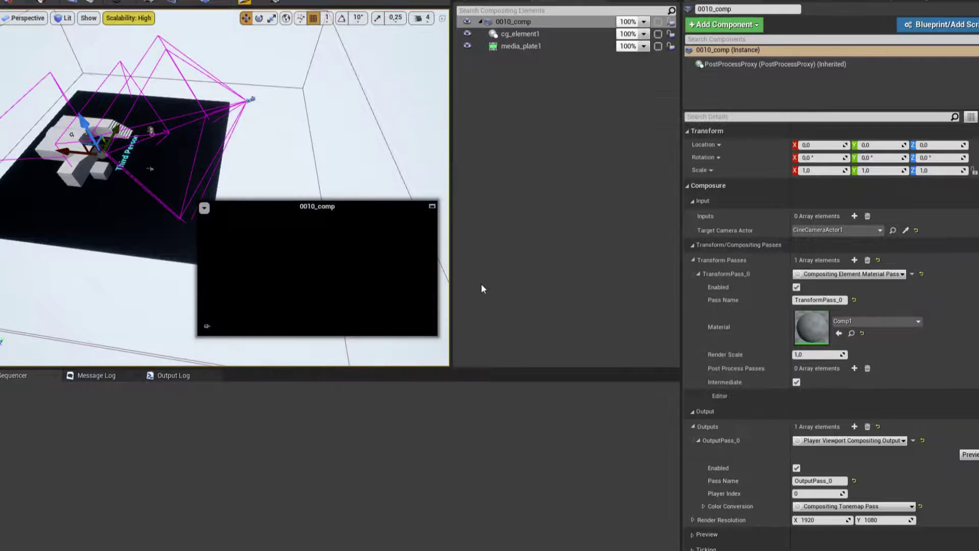
{"action": "double_click", "coordinate": [799, 339]}
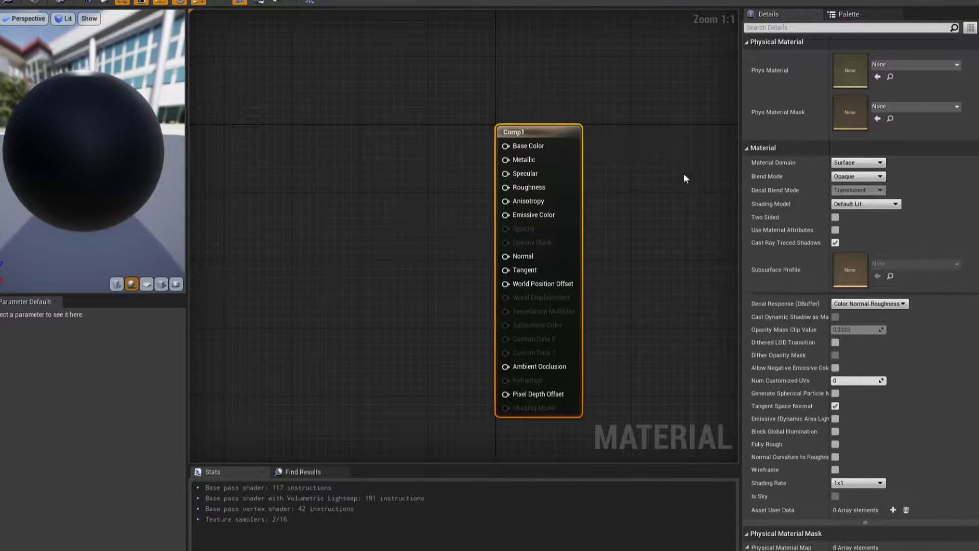
- Make Comp1 a Post Process material and add texture parameter A with the default texture
{"action": "left_click", "coordinate": [862, 163]}
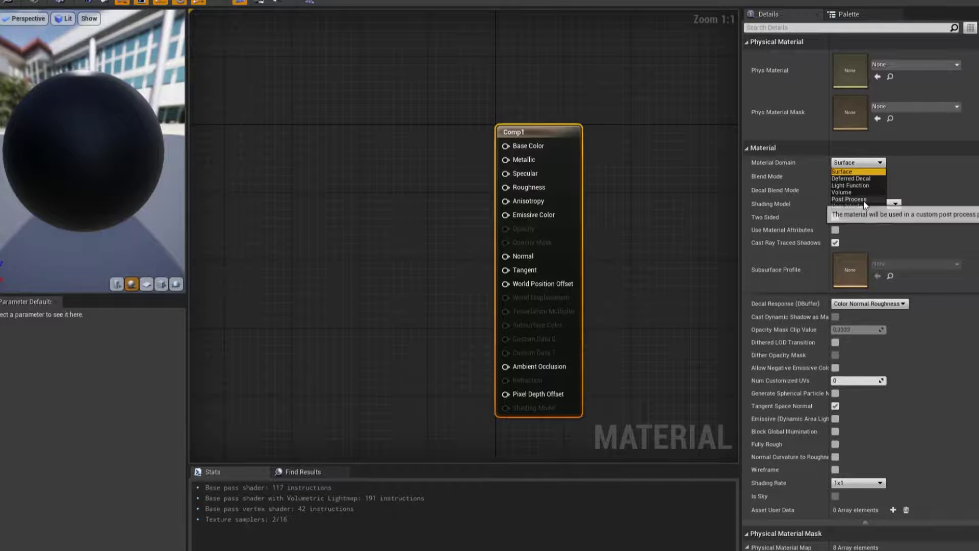
{"action": "left_click", "coordinate": [864, 200]}
{"action": "right_click_drag", "start_coordinate": [463, 164], "coordinate": [522, 189]}
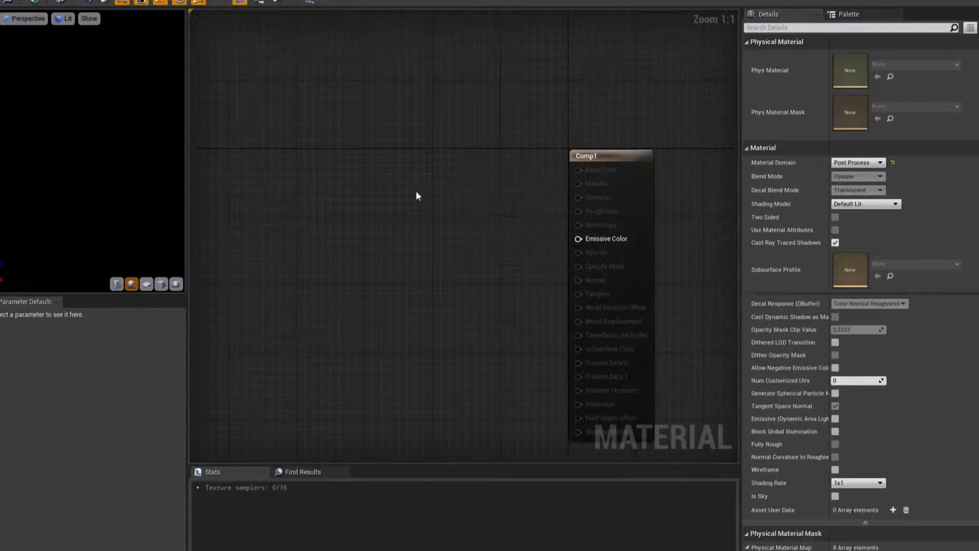
{"action": "left_click", "coordinate": [387, 158]}
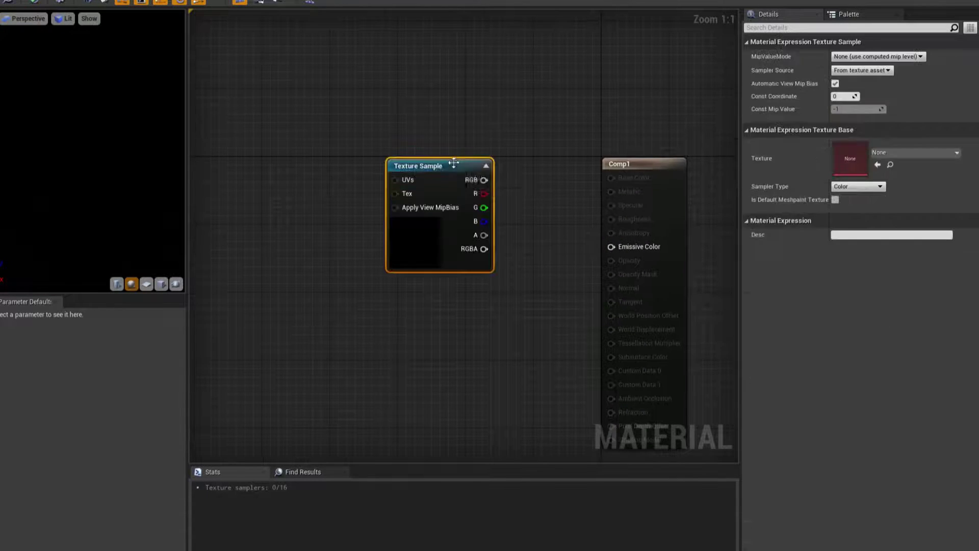
{"action": "right_click", "coordinate": [408, 165]}
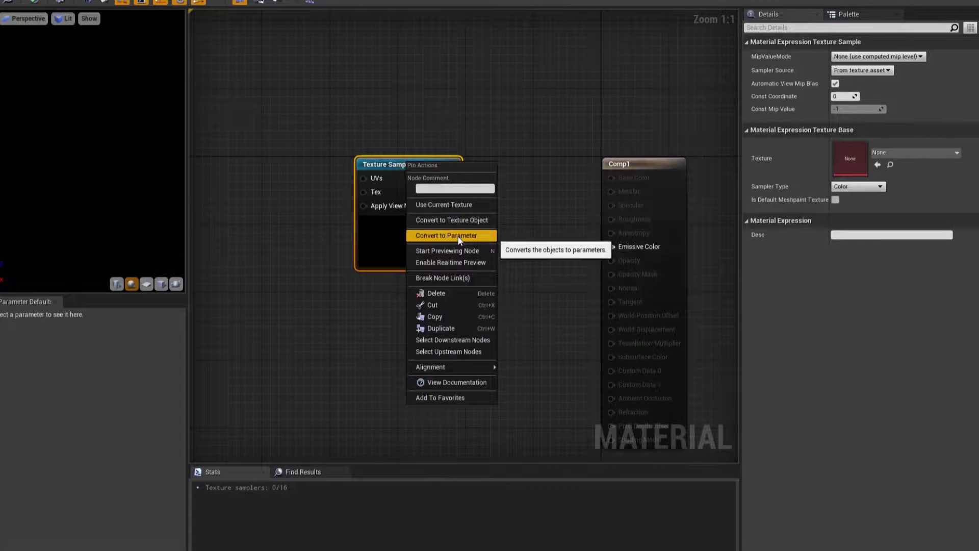
{"action": "left_click", "coordinate": [477, 236]}
{"action": "type", "text": "A"}
{"action": "key", "text": "Return"}
{"action": "left_click_drag", "start_coordinate": [409, 251], "coordinate": [341, 198]}
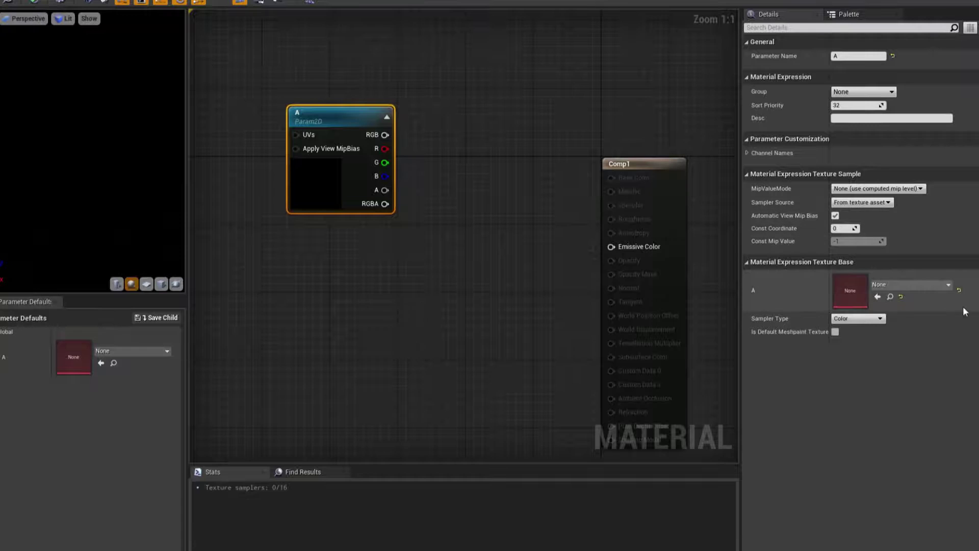
{"action": "left_click", "coordinate": [959, 289]}
- Duplicate parameter A as a second texture parameter named B beneath it
{"action": "left_click_drag", "start_coordinate": [481, 273], "coordinate": [384, 173]}
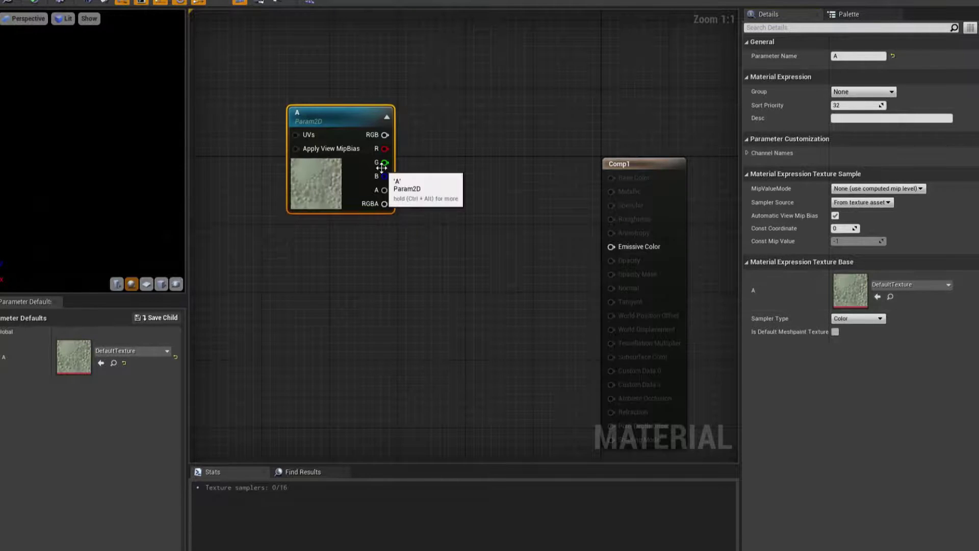
{"action": "key", "text": "ctrl+w"}
{"action": "left_click_drag", "start_coordinate": [358, 295], "coordinate": [342, 295]}
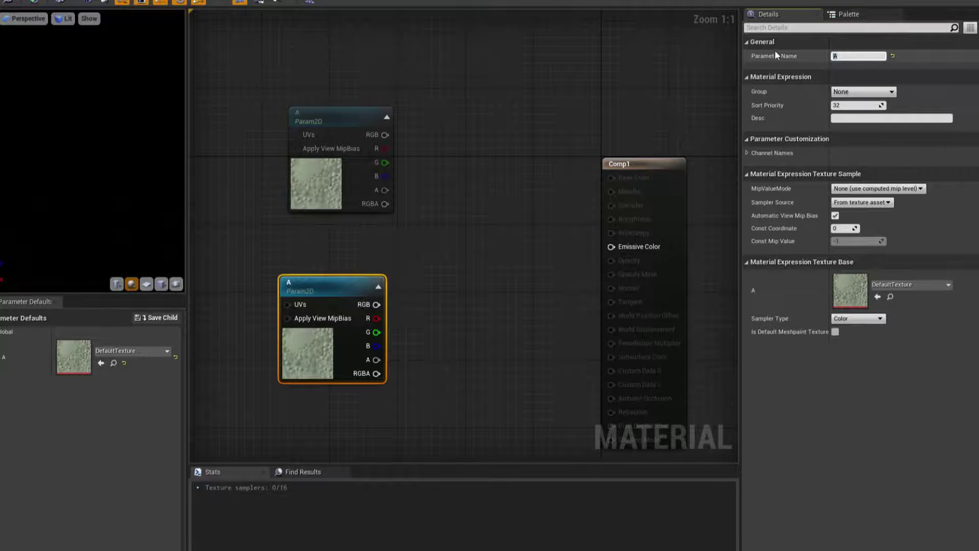
{"action": "type", "text": "B"}
{"action": "key", "text": "Return"}
{"action": "left_click", "coordinate": [459, 222]}
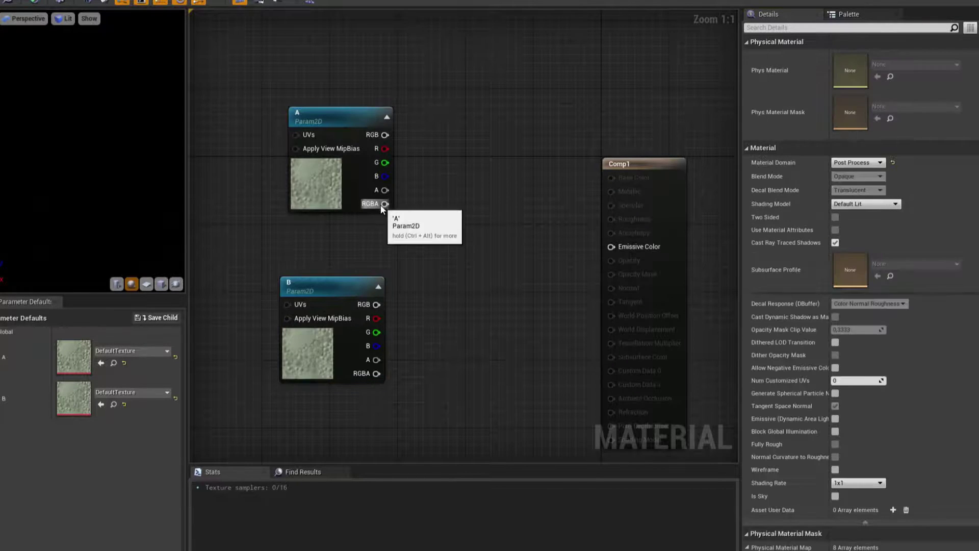
- Layer A over B with a Composure Over node feeding Emissive Color
{"action": "left_click_drag", "start_coordinate": [384, 204], "coordinate": [468, 218]}
{"action": "type", "text": "over"}
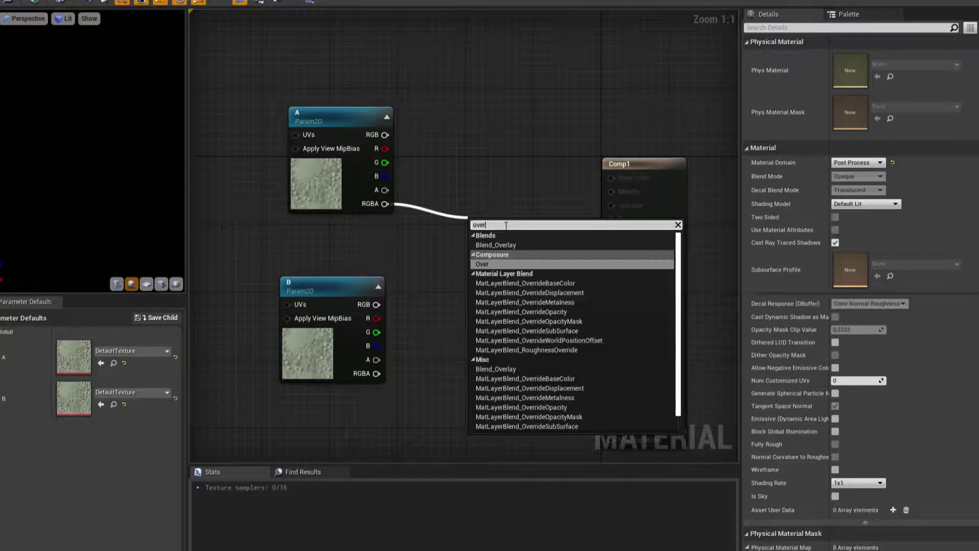
{"action": "key", "text": "Return"}
{"action": "left_click_drag", "start_coordinate": [518, 311], "coordinate": [477, 252]}
{"action": "left_click", "coordinate": [540, 323]}
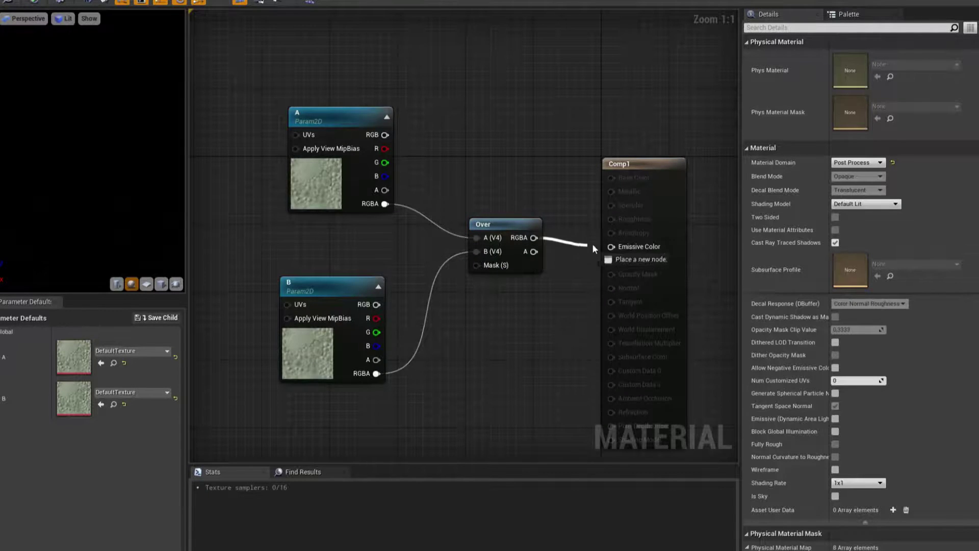
{"action": "left_click_drag", "start_coordinate": [614, 249], "coordinate": [611, 247]}
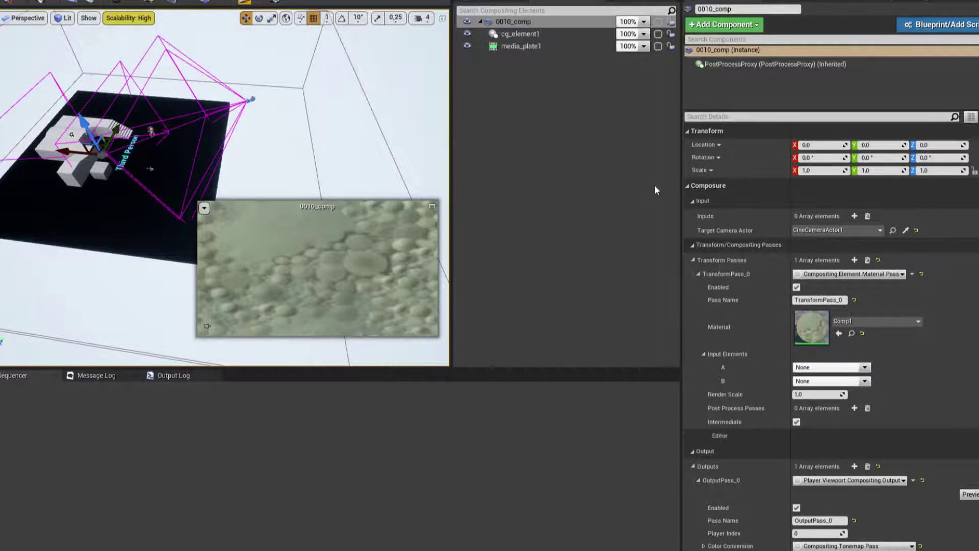
- Set 0010_comp's input A to cg_element1 and input B to media_plate1
{"action": "left_click", "coordinate": [866, 367]}
{"action": "left_click", "coordinate": [836, 374]}
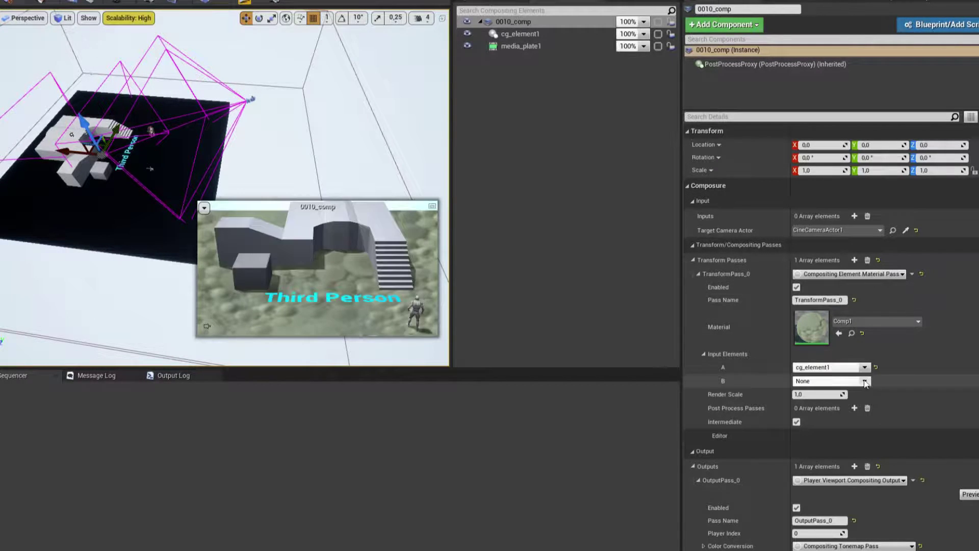
{"action": "left_click", "coordinate": [837, 397]}
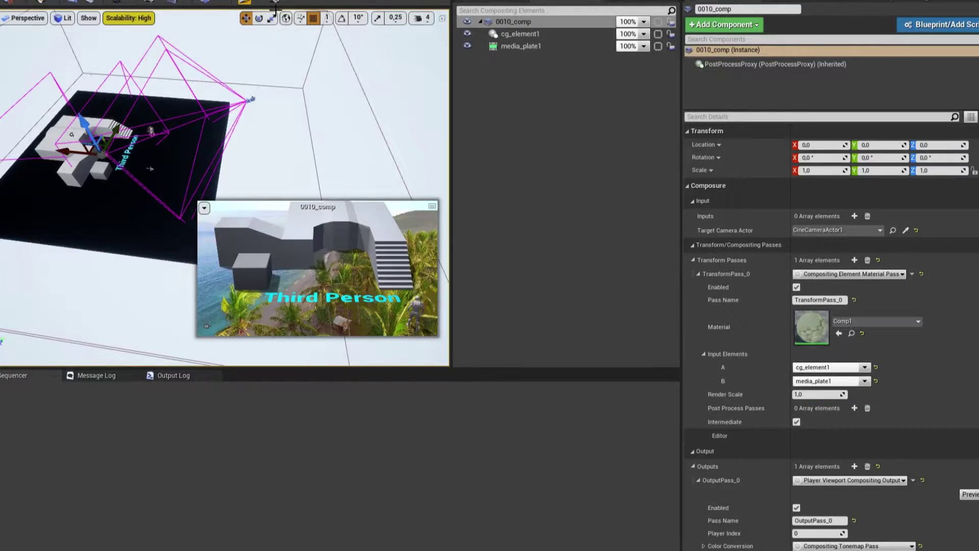
- Preview the composite in a play session, then return to the Lerp and Multiply nodes
{"action": "left_click", "coordinate": [245, 4]}
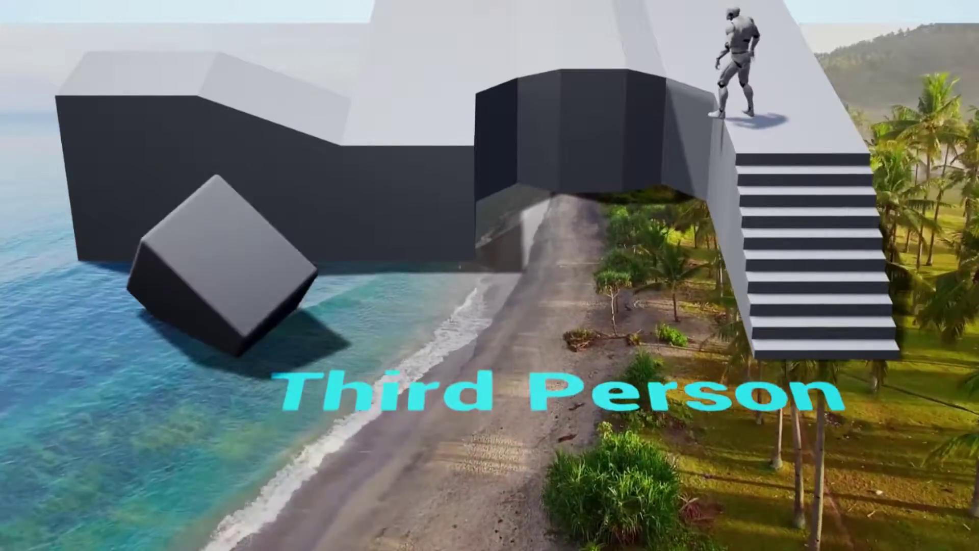
{"action": "key", "text": "Escape"}
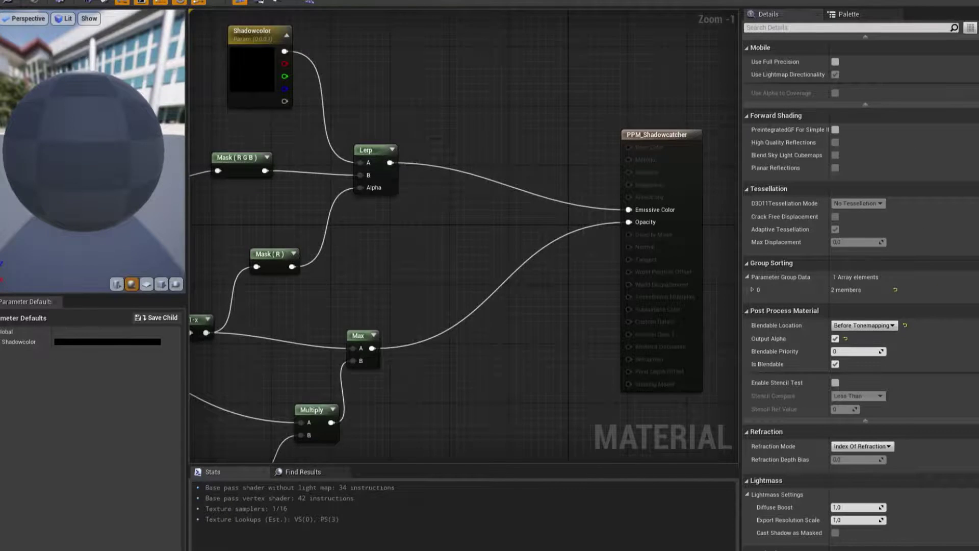
{"action": "scroll", "coordinate": [476, 222], "scroll_direction": "down", "scroll_amount": 2}
{"action": "mouse_move", "coordinate": [476, 222]}
{"action": "right_mouse_down"}
{"action": "mouse_move", "coordinate": [430, 336]}
{"action": "mouse_move", "coordinate": [440, 298]}
{"action": "mouse_move", "coordinate": [392, 307]}
{"action": "right_mouse_up"}
{"action": "scroll", "coordinate": [430, 336], "scroll_direction": "up", "scroll_amount": 3}
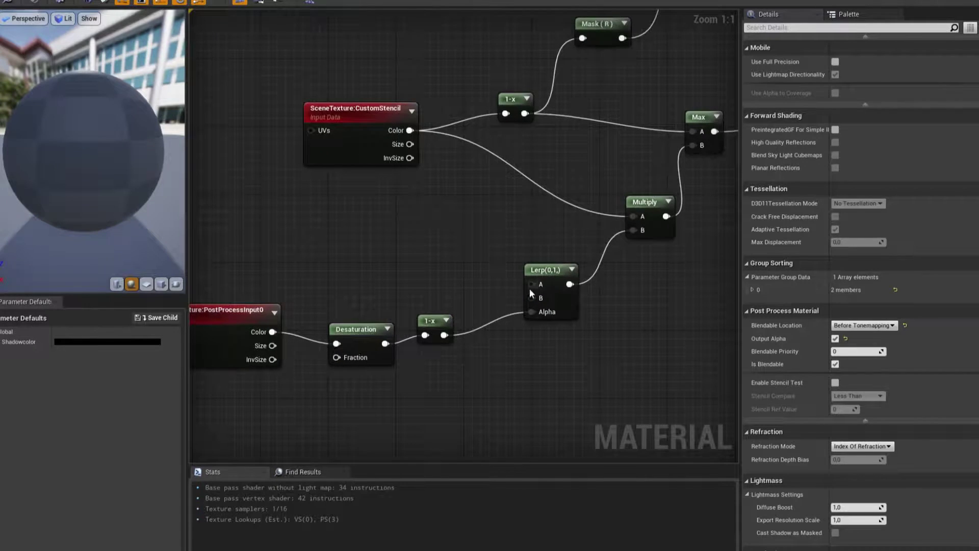
- Promote the Lerp's A input to a scalar parameter named A Shadow
{"action": "left_click", "coordinate": [530, 286]}
{"action": "right_click", "coordinate": [531, 284]}
{"action": "left_click", "coordinate": [558, 299]}
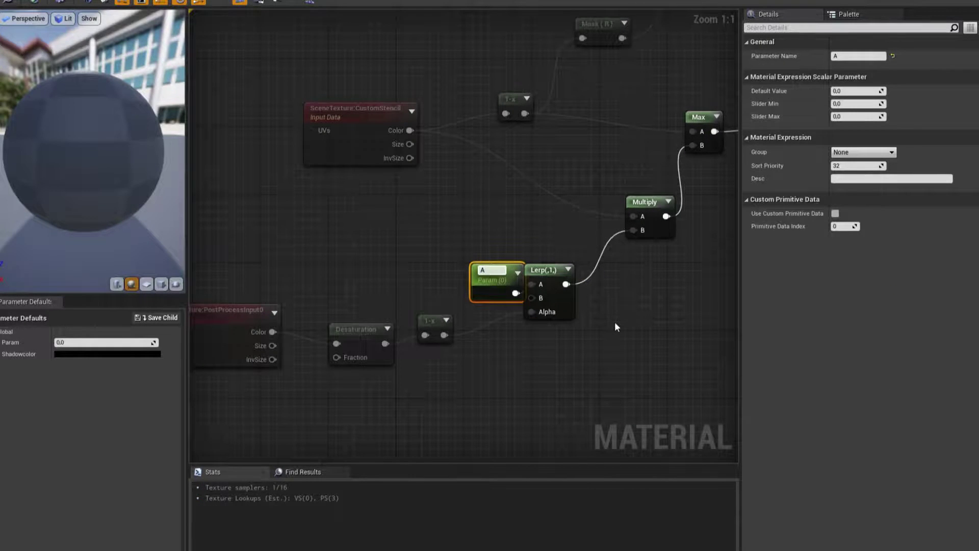
{"action": "type", "text": " Shadow"}
{"action": "key", "text": "Return"}
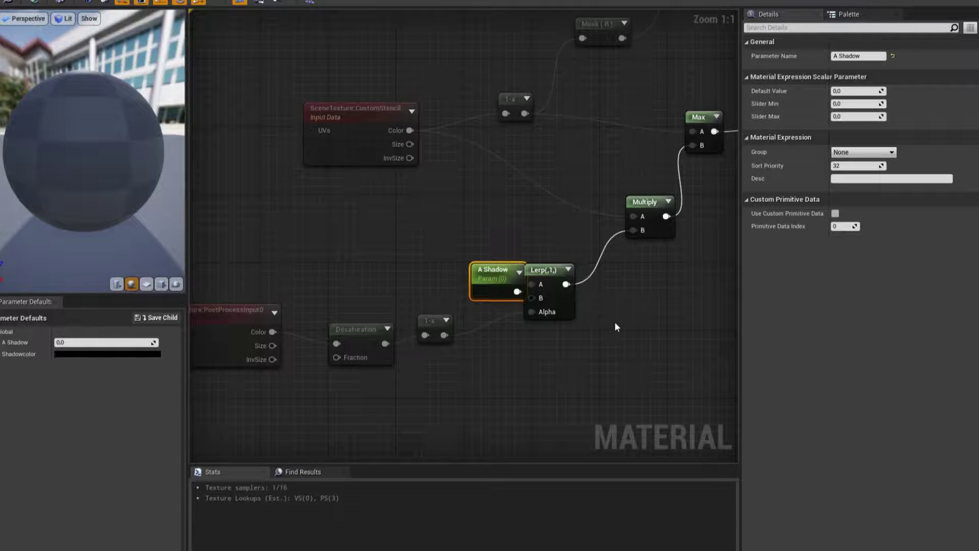
{"action": "left_click_drag", "start_coordinate": [494, 270], "coordinate": [421, 236]}
- Promote the Lerp's B input to a B Shadow parameter with default value 1
{"action": "right_click", "coordinate": [534, 298]}
{"action": "left_click", "coordinate": [556, 308]}
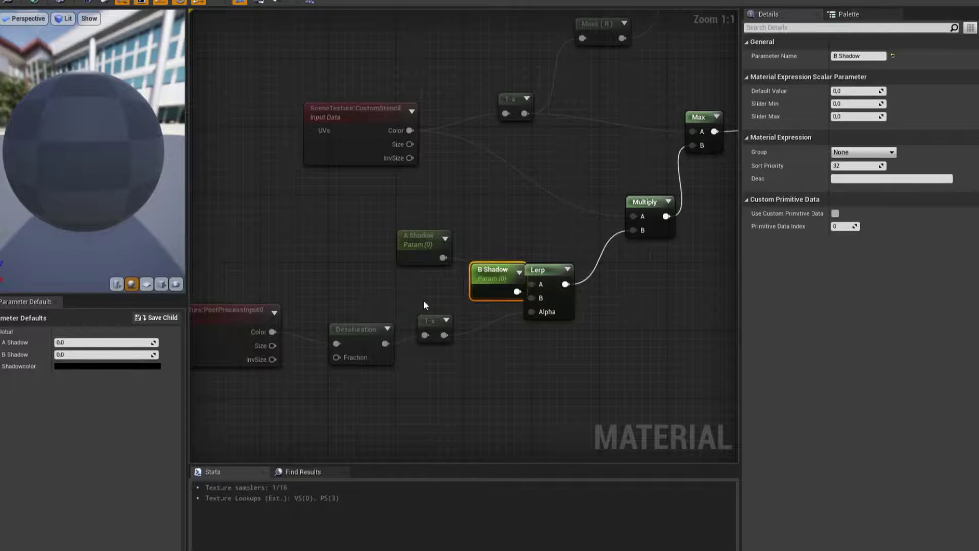
{"action": "left_click_drag", "start_coordinate": [414, 244], "coordinate": [440, 209]}
{"action": "left_click_drag", "start_coordinate": [481, 283], "coordinate": [390, 282]}
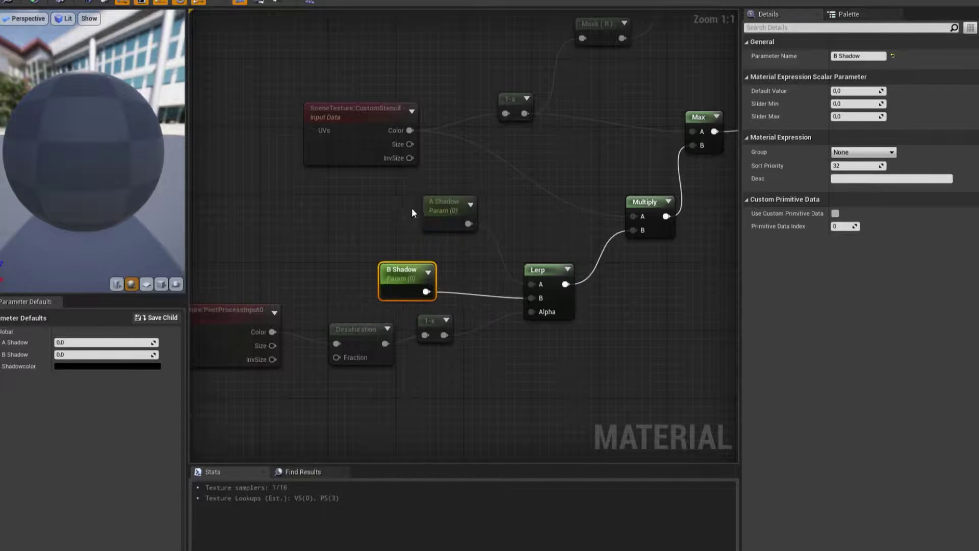
{"action": "left_click_drag", "start_coordinate": [413, 212], "coordinate": [380, 220]}
{"action": "left_click", "coordinate": [361, 271]}
{"action": "left_click", "coordinate": [405, 276]}
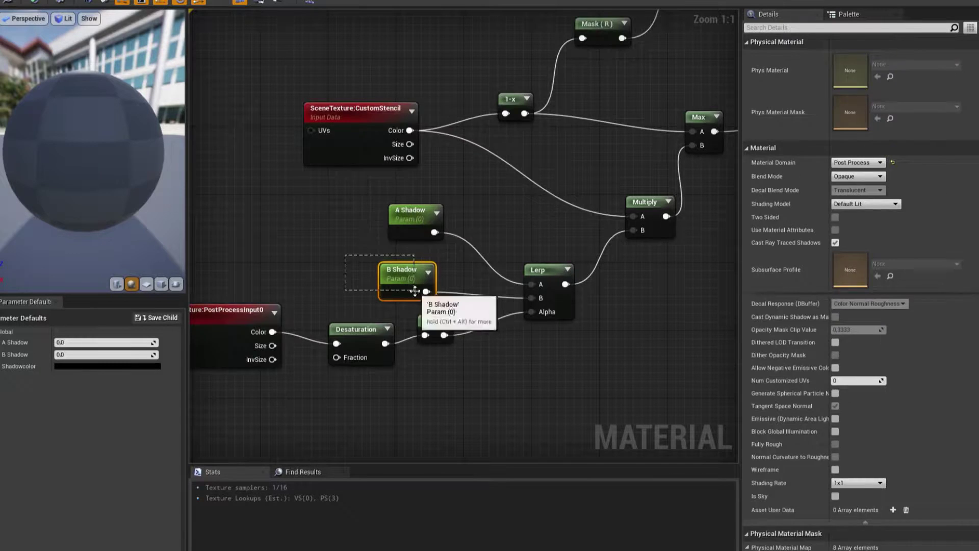
{"action": "left_click", "coordinate": [848, 91]}
{"action": "type", "text": "1"}
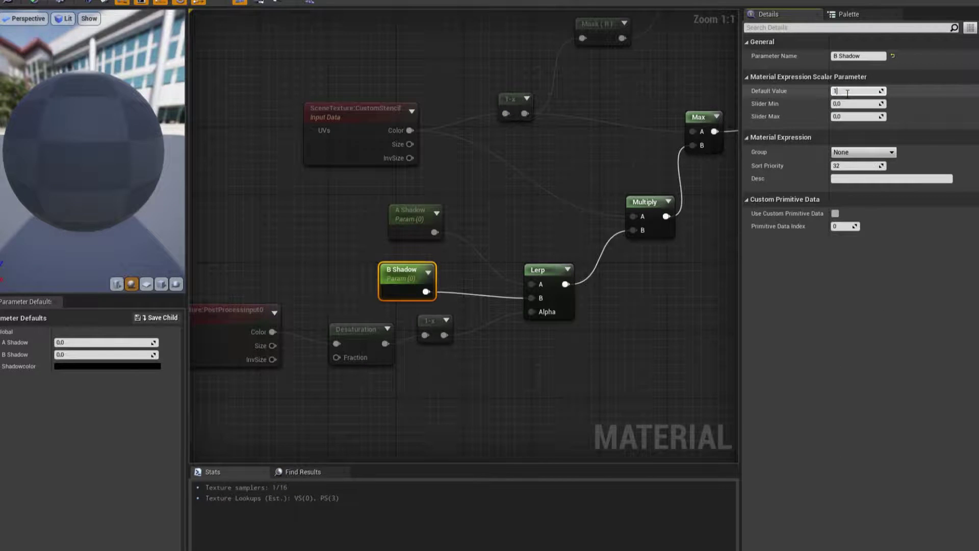
{"action": "left_click", "coordinate": [622, 286]}
- Connect the Multiply output to Emissive Color
{"action": "mouse_move", "coordinate": [622, 286]}
{"action": "right_mouse_down"}
{"action": "mouse_move", "coordinate": [531, 295]}
{"action": "mouse_move", "coordinate": [435, 321]}
{"action": "right_mouse_up"}
{"action": "right_click", "coordinate": [474, 255]}
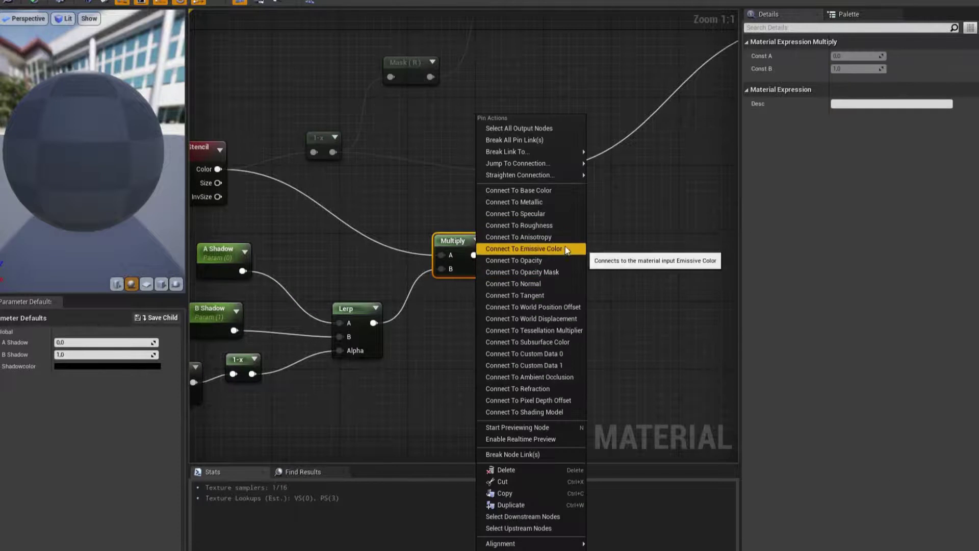
{"action": "left_click", "coordinate": [565, 248]}
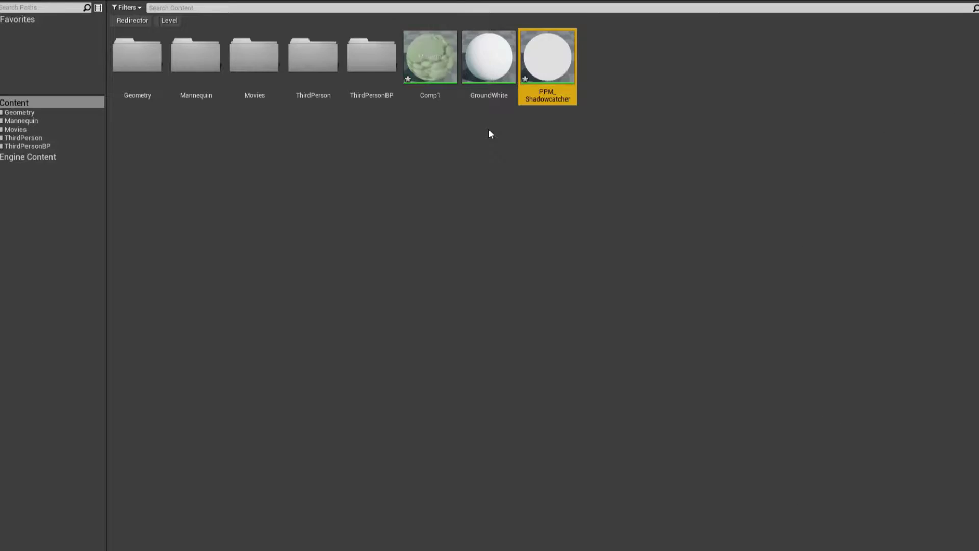
- Create a material instance of PPM_Shadowcatcher named PPM_Shadowcatcher_Inst
{"action": "right_click", "coordinate": [545, 64]}
{"action": "left_click", "coordinate": [571, 79]}
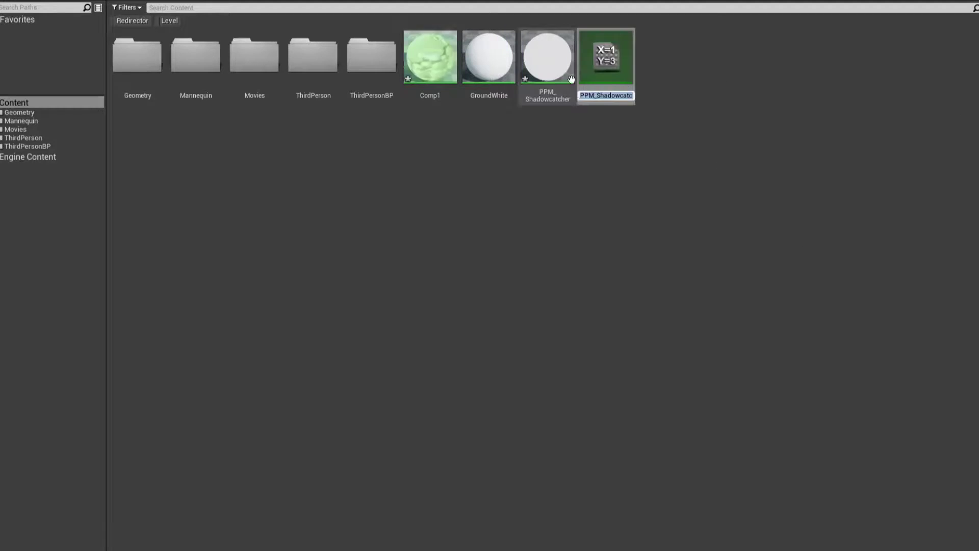
{"action": "key", "text": "Return"}
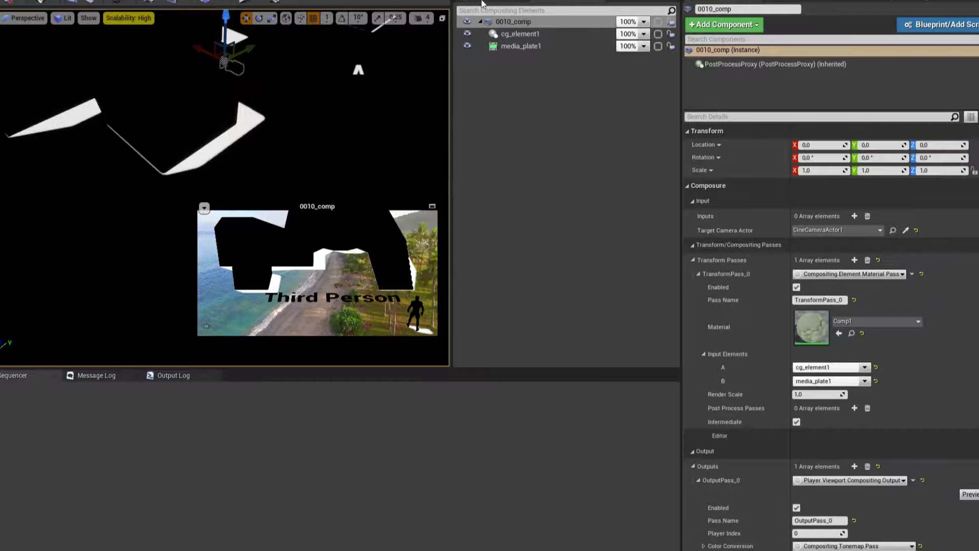
- Assign PPM_Shadowcatcher_Inst to the PostProcessVolume's post-process materials and locate it in the Content Browser
{"action": "left_click", "coordinate": [482, 3]}
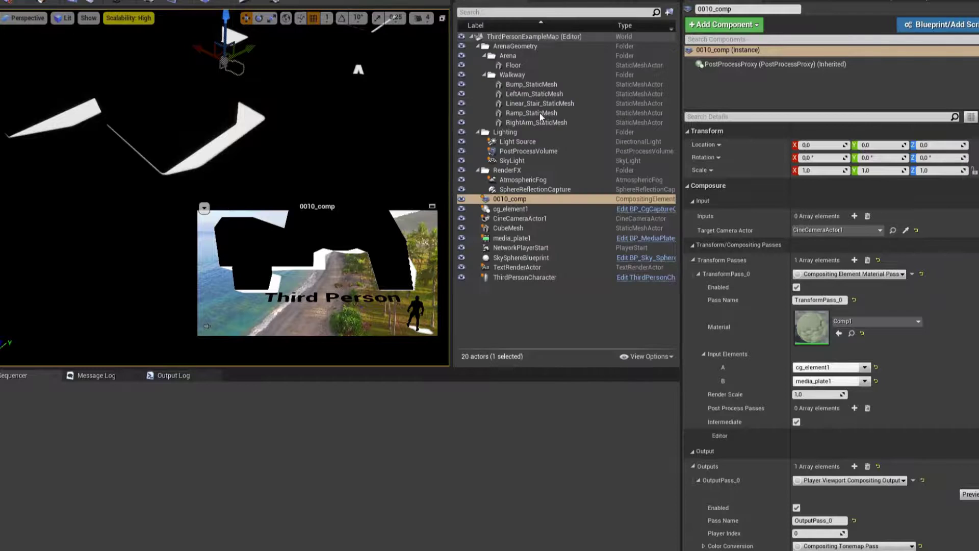
{"action": "left_click", "coordinate": [531, 152]}
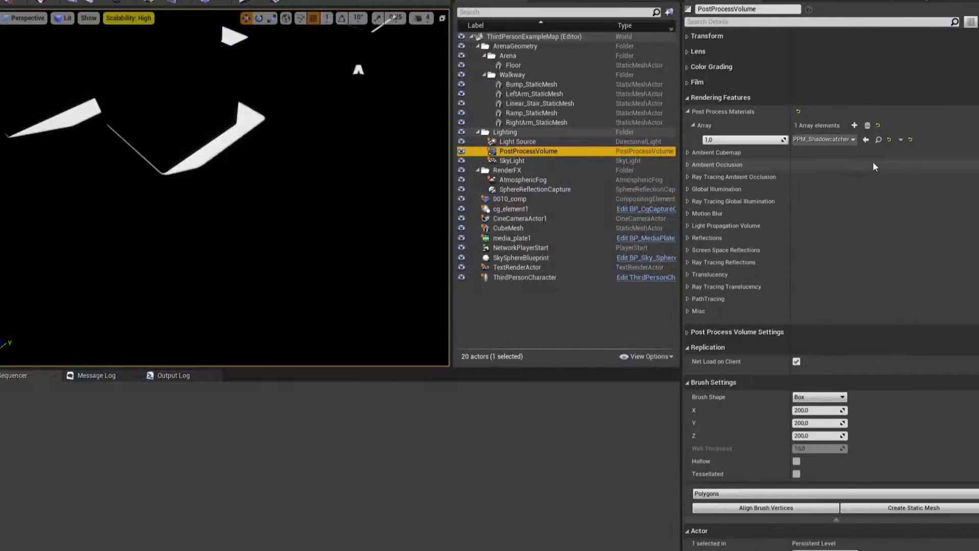
{"action": "left_click", "coordinate": [867, 140]}
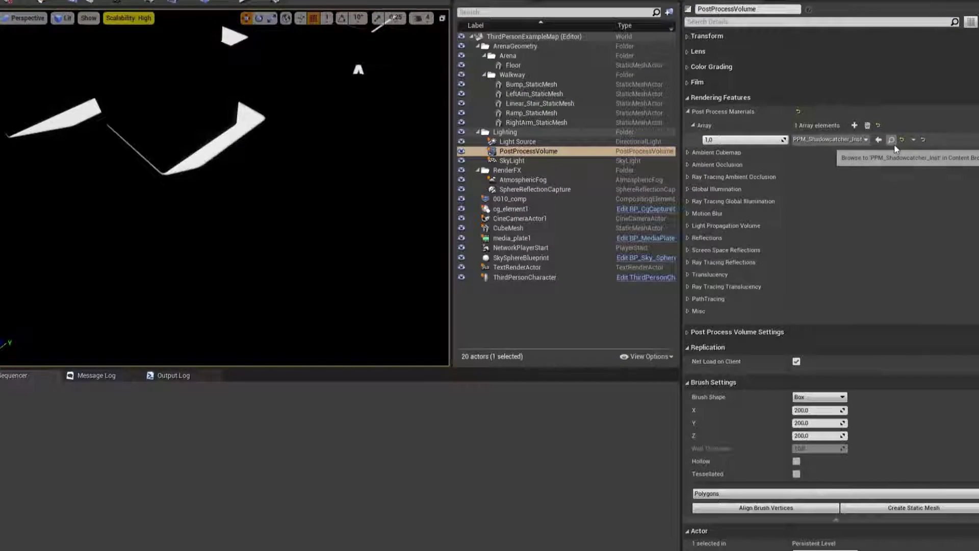
{"action": "left_click", "coordinate": [891, 139]}
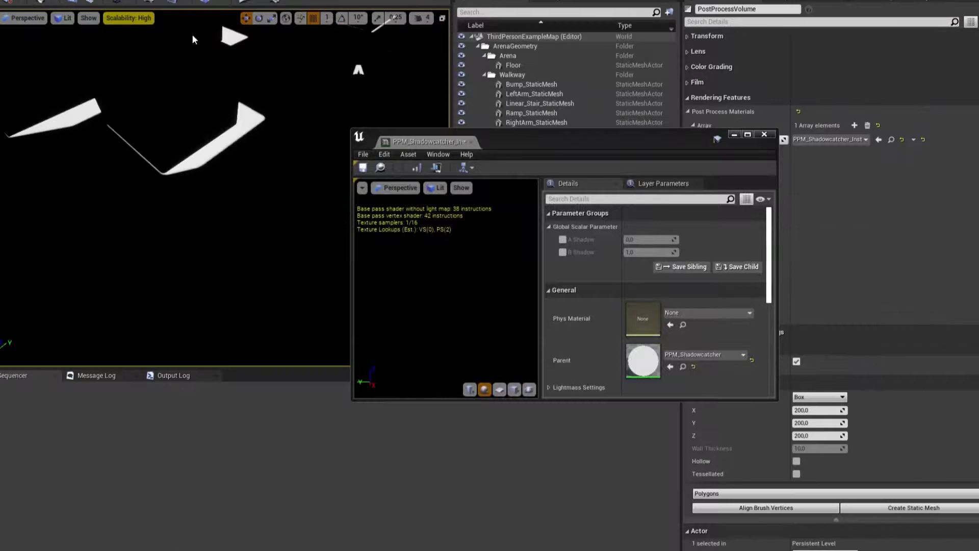
- Enable the A Shadow and B Shadow overrides on the shadowcatcher instance
{"action": "left_click", "coordinate": [563, 242]}
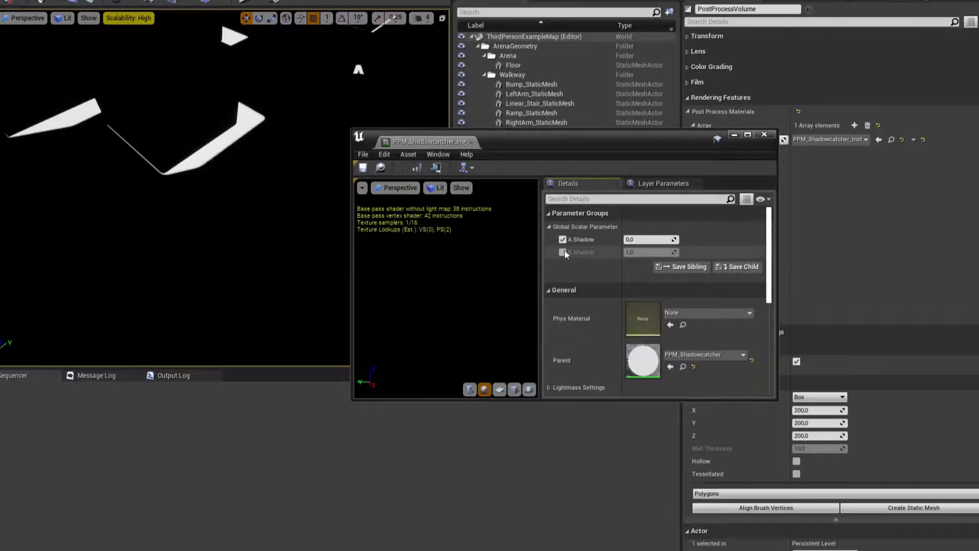
{"action": "left_click", "coordinate": [562, 252]}
{"action": "mouse_move", "coordinate": [648, 239]}
{"action": "left_mouse_down"}
{"action": "mouse_move", "coordinate": [635, 239]}
{"action": "mouse_move", "coordinate": [656, 239]}
{"action": "left_mouse_up"}
{"action": "mouse_move", "coordinate": [577, 137]}
{"action": "left_mouse_down"}
{"action": "mouse_move", "coordinate": [748, 258]}
{"action": "mouse_move", "coordinate": [694, 287]}
{"action": "left_mouse_up"}
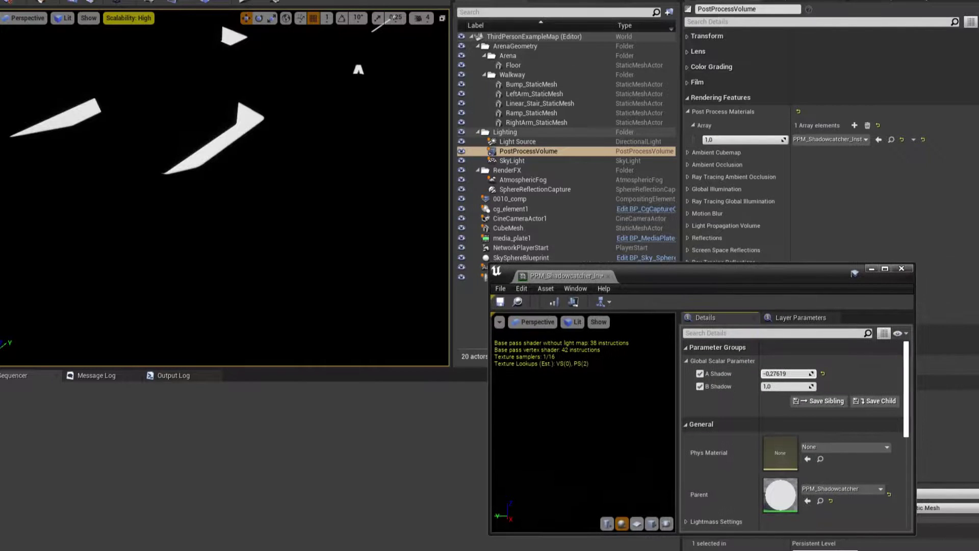
- Scrub A Shadow and B Shadow against the 0010_comp preview, then reset them to 0 and 1
{"action": "left_click", "coordinate": [520, 23]}
{"action": "mouse_move", "coordinate": [788, 373]}
{"action": "left_mouse_down"}
{"action": "mouse_move", "coordinate": [755, 373]}
{"action": "mouse_move", "coordinate": [803, 373]}
{"action": "left_mouse_up"}
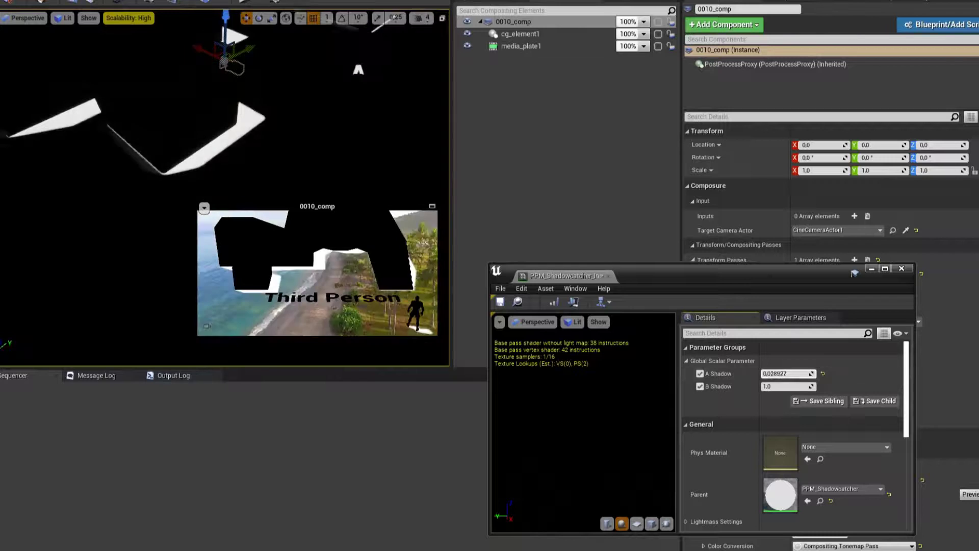
{"action": "left_click", "coordinate": [822, 374]}
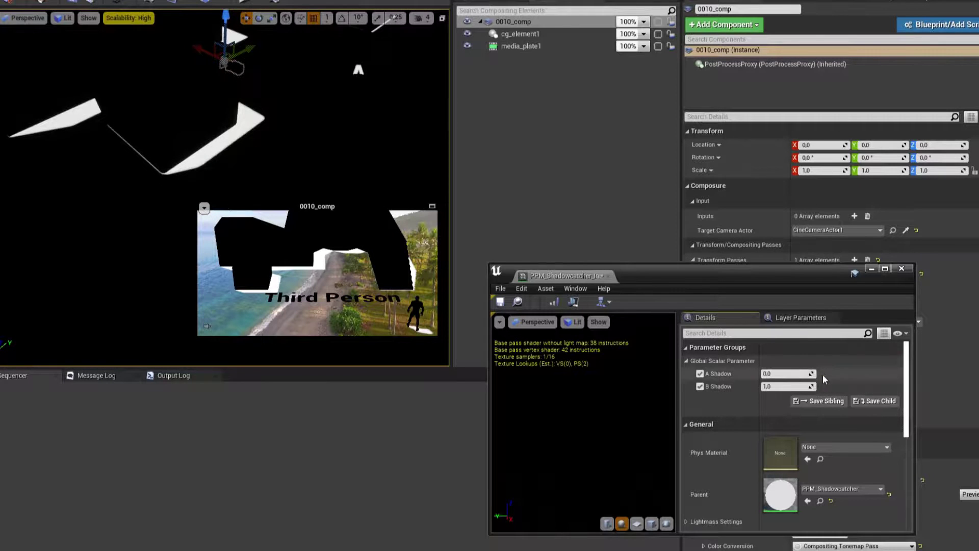
{"action": "left_click_drag", "start_coordinate": [788, 386], "coordinate": [860, 392]}
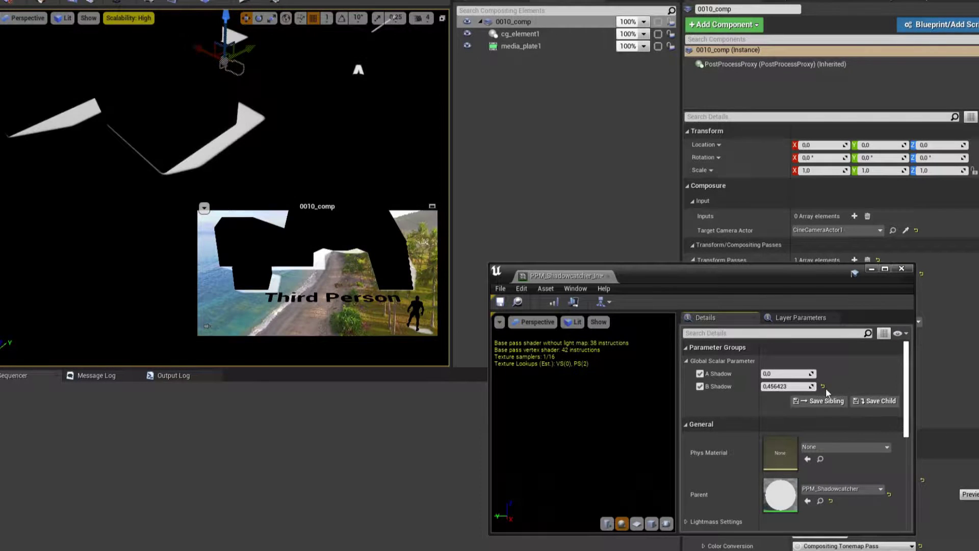
{"action": "left_click", "coordinate": [823, 387]}
{"action": "left_click", "coordinate": [903, 270]}
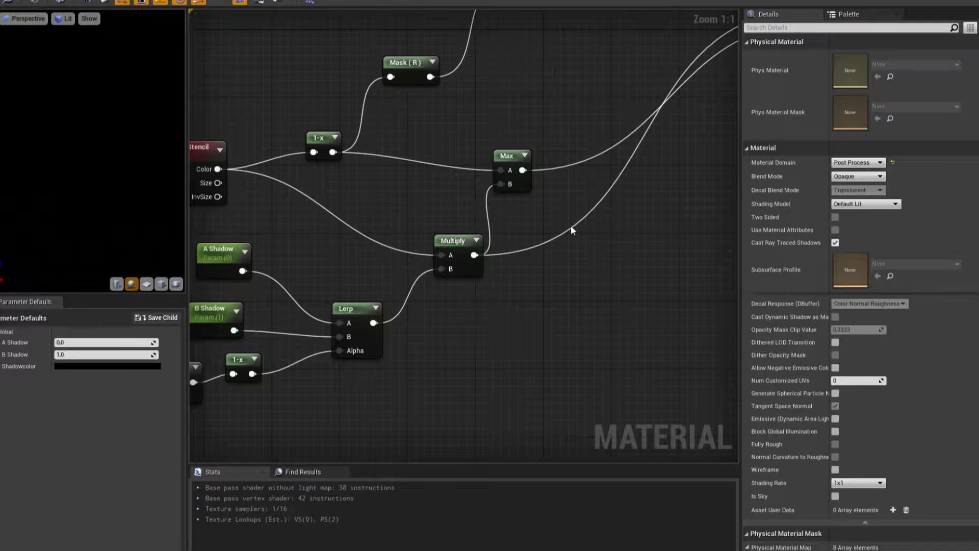
{"action": "scroll", "coordinate": [571, 230], "scroll_direction": "down", "scroll_amount": 3}
- Wire the Lerp output into Emissive Color of the shadowcatcher material
{"action": "scroll", "coordinate": [540, 190], "scroll_direction": "up", "scroll_amount": 1}
{"action": "left_click_drag", "start_coordinate": [390, 125], "coordinate": [596, 164]}
{"action": "mouse_move", "coordinate": [536, 201]}
{"action": "right_mouse_down"}
{"action": "mouse_move", "coordinate": [654, 136]}
{"action": "mouse_move", "coordinate": [446, 73]}
{"action": "right_mouse_up"}
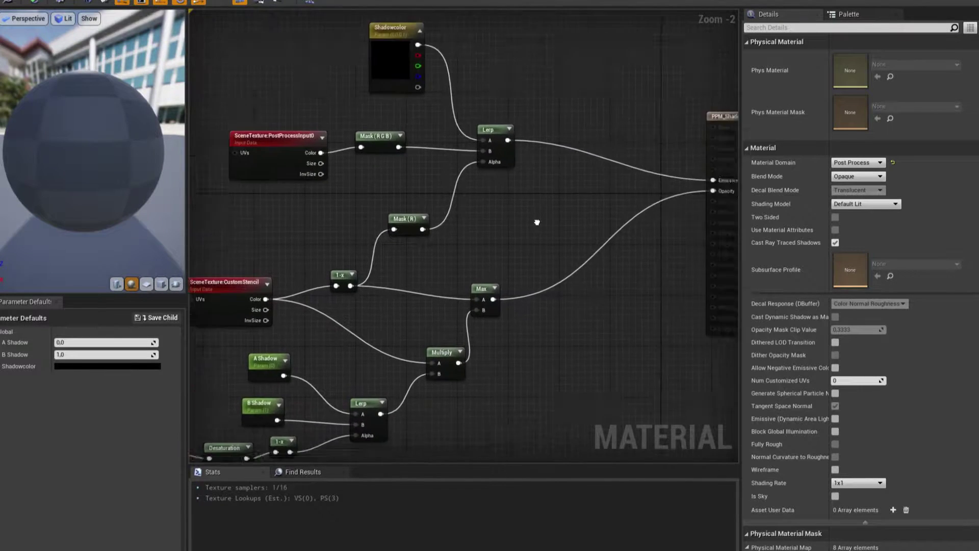
- Set the Shadowcolor parameter's default to dark blue (0, 0.021851, 0.0625)
{"action": "left_click", "coordinate": [379, 74]}
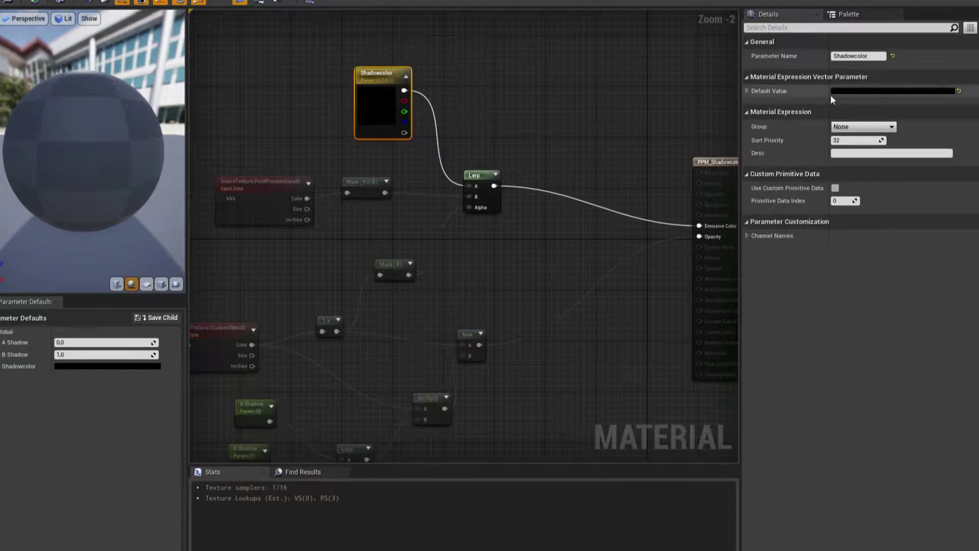
{"action": "left_click", "coordinate": [882, 91]}
{"action": "left_click_drag", "start_coordinate": [740, 181], "coordinate": [636, 133]}
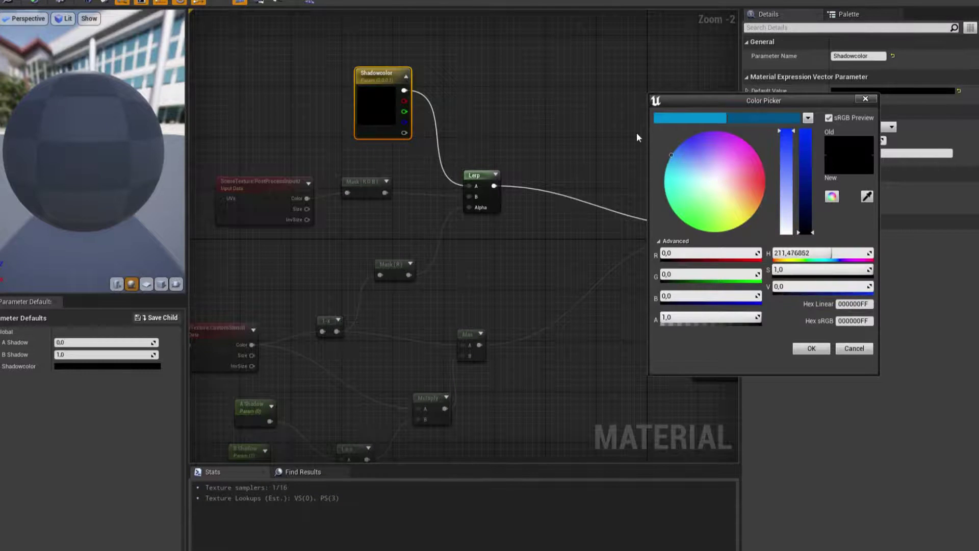
{"action": "left_click_drag", "start_coordinate": [814, 235], "coordinate": [806, 226]}
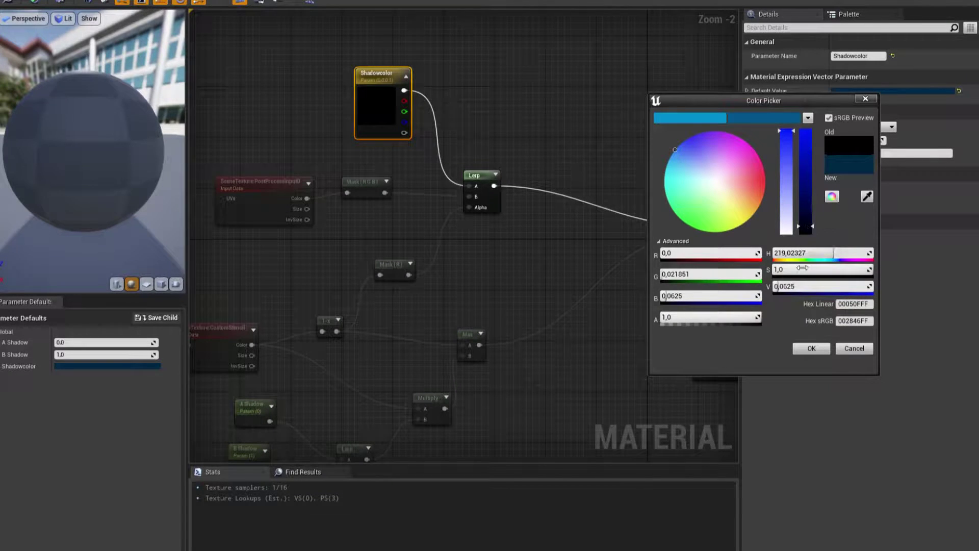
{"action": "left_click", "coordinate": [811, 348]}
{"action": "left_click", "coordinate": [583, 161]}
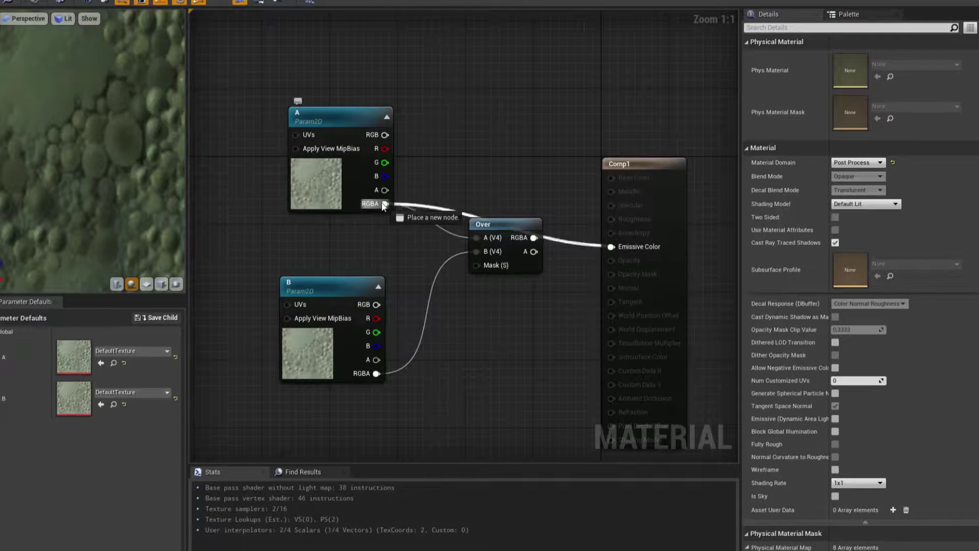
- Insert a PreMult node between texture A and the Over node's A input in Comp1
{"action": "left_click_drag", "start_coordinate": [384, 204], "coordinate": [434, 161]}
{"action": "type", "text": "premult"}
{"action": "key", "text": "Return"}
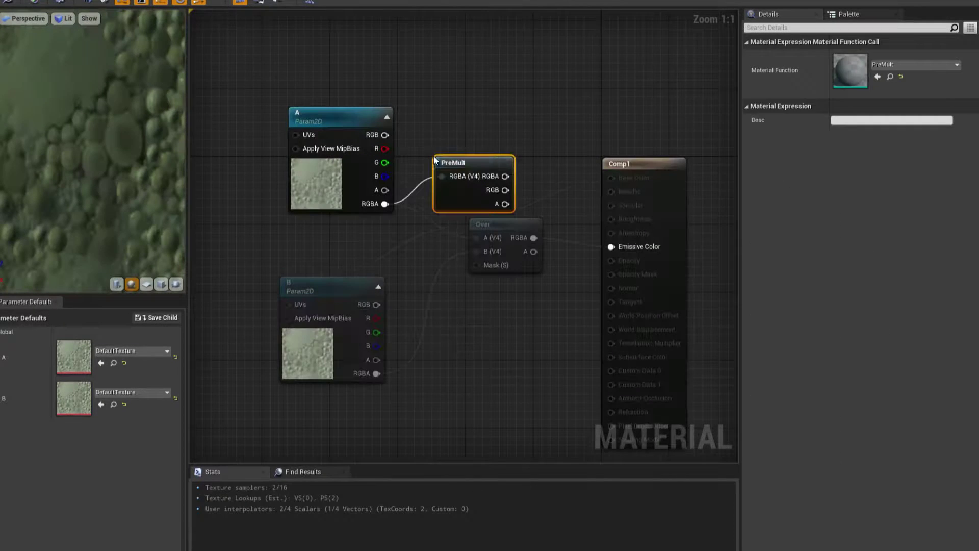
{"action": "mouse_move", "coordinate": [247, 86]}
{"action": "left_mouse_down"}
{"action": "mouse_move", "coordinate": [450, 215]}
{"action": "mouse_move", "coordinate": [358, 194]}
{"action": "left_mouse_up"}
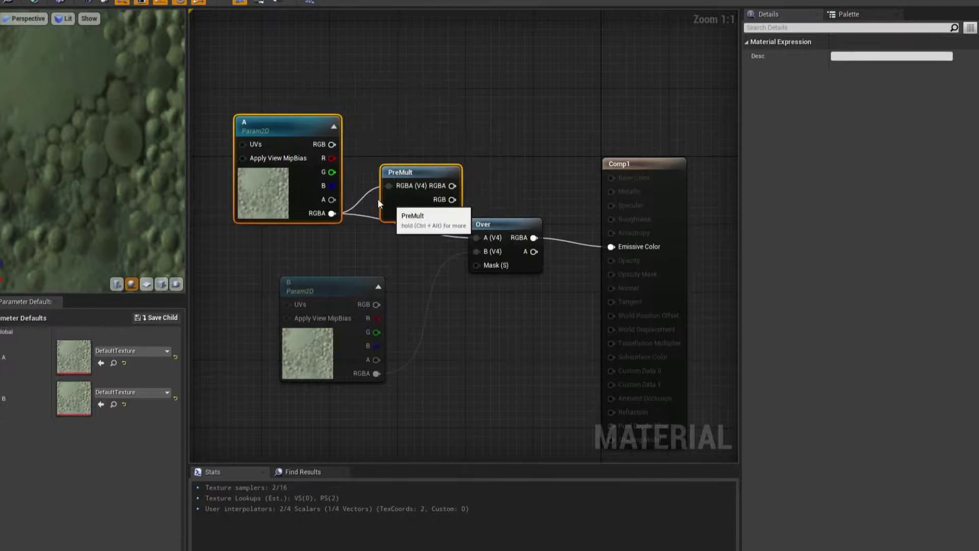
{"action": "left_click_drag", "start_coordinate": [426, 177], "coordinate": [480, 237]}
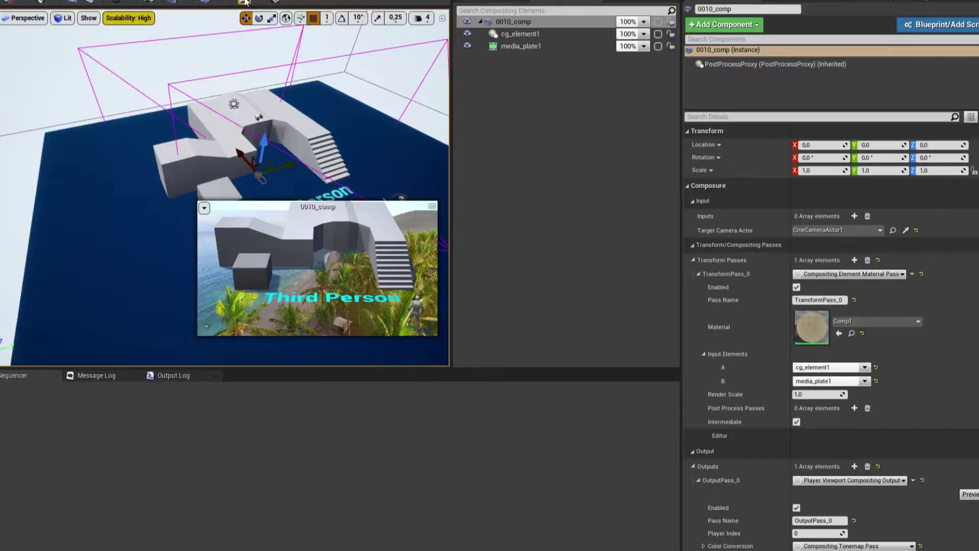
- Check the updated composite in a play session, then return to the editor
{"action": "left_click", "coordinate": [244, 2]}
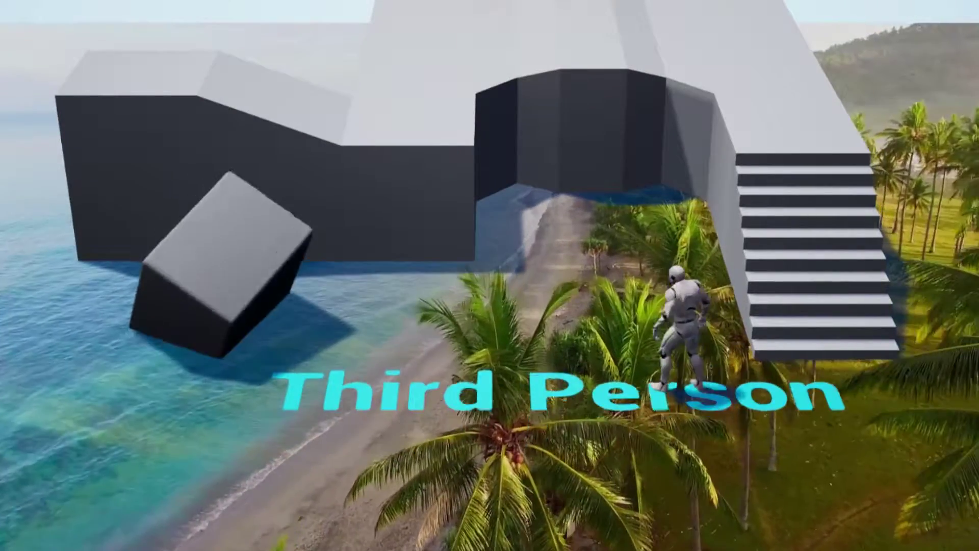
{"action": "key", "text": "Escape"}
{"action": "left_click", "coordinate": [482, 223]}
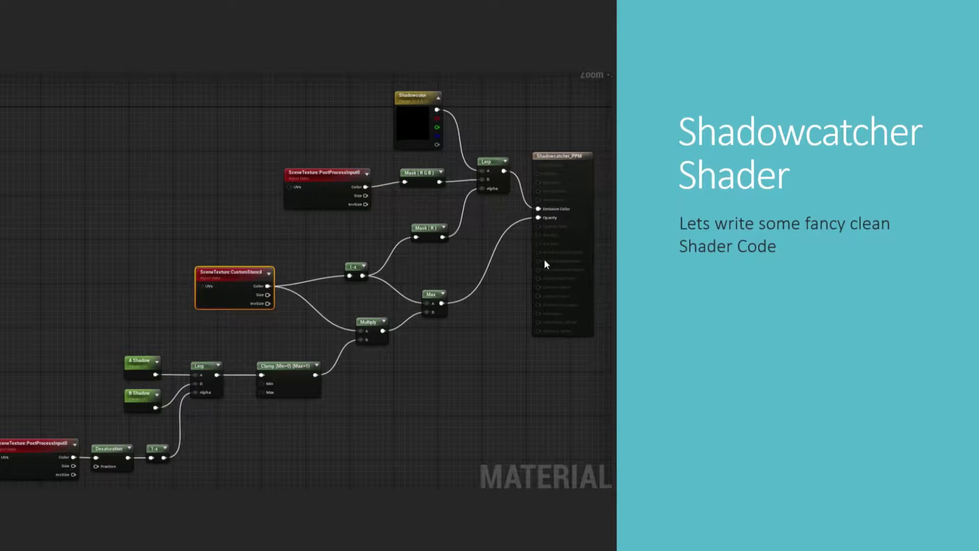
- Advance to the "Translucent Objects" slide
{"action": "key", "text": "Right"}
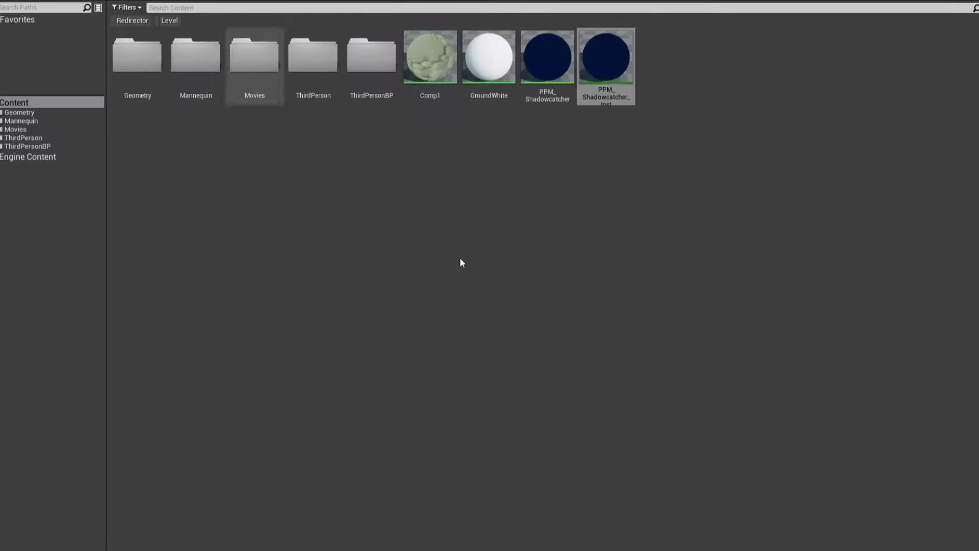
- Create a new material named Translucent_M in Content and open it
{"action": "right_click", "coordinate": [458, 246]}
{"action": "left_click", "coordinate": [506, 358]}
{"action": "type", "text": "Translucent_M"}
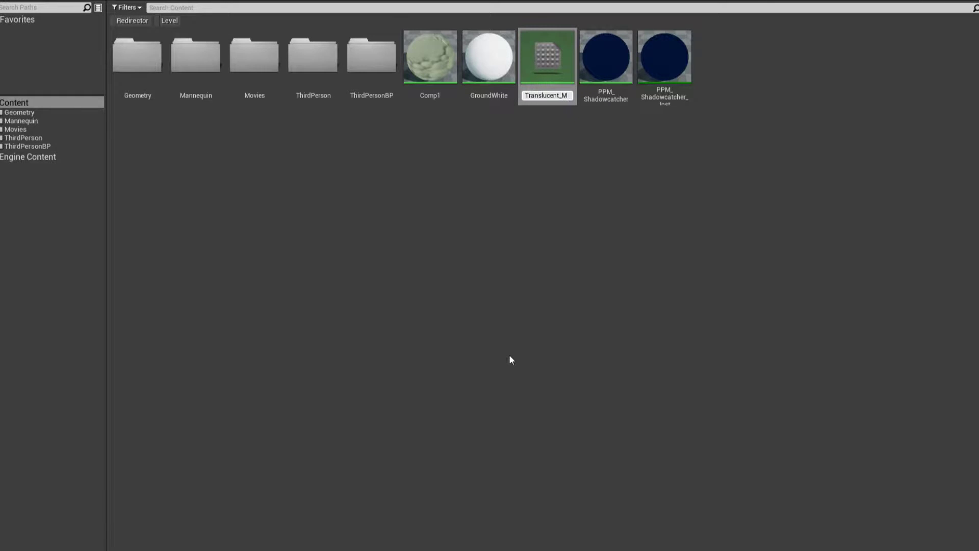
{"action": "key", "text": "Return"}
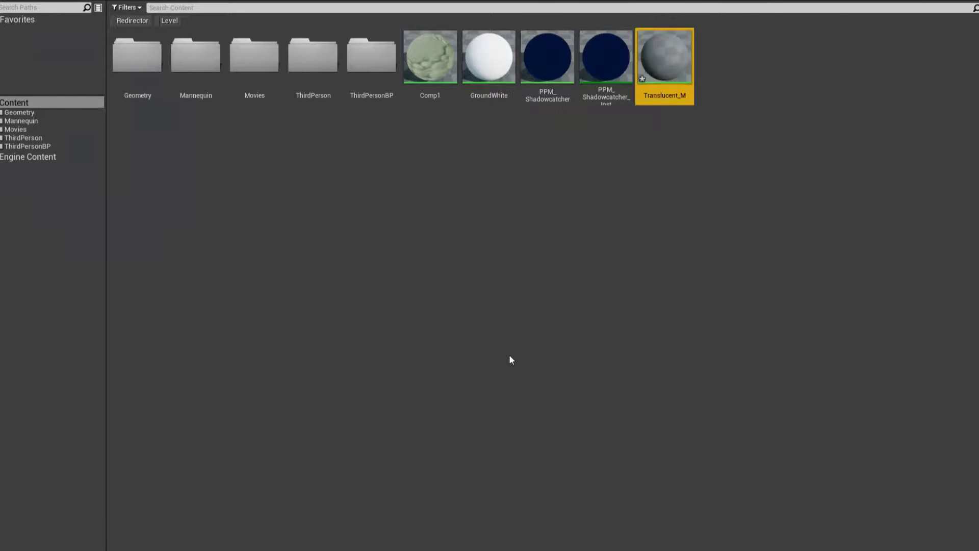
{"action": "key", "text": "Return"}
- Feed an orange constant colour into Translucent_M's Base Color
{"action": "right_click_drag", "start_coordinate": [327, 134], "coordinate": [350, 183]}
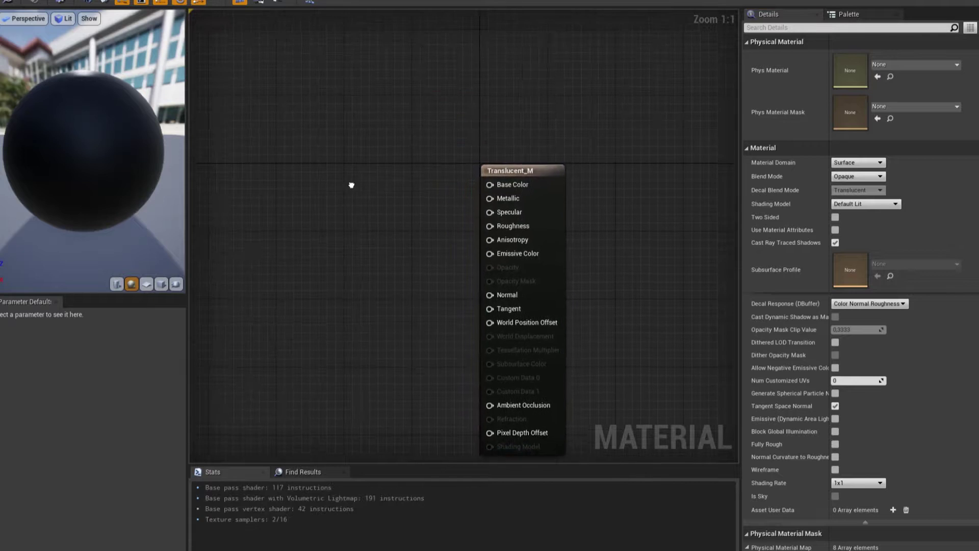
{"action": "left_click", "coordinate": [284, 130]}
{"action": "left_click_drag", "start_coordinate": [350, 151], "coordinate": [490, 186]}
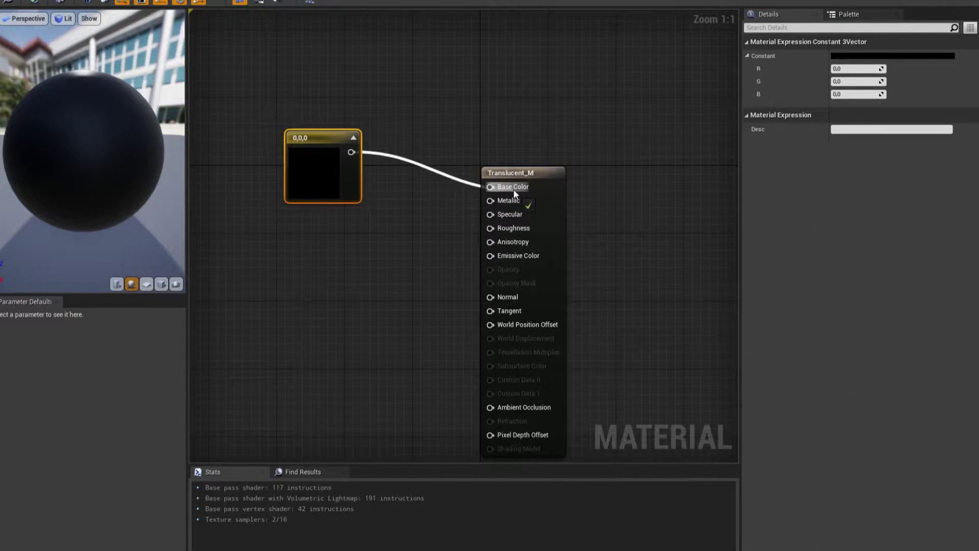
{"action": "left_click", "coordinate": [887, 56]}
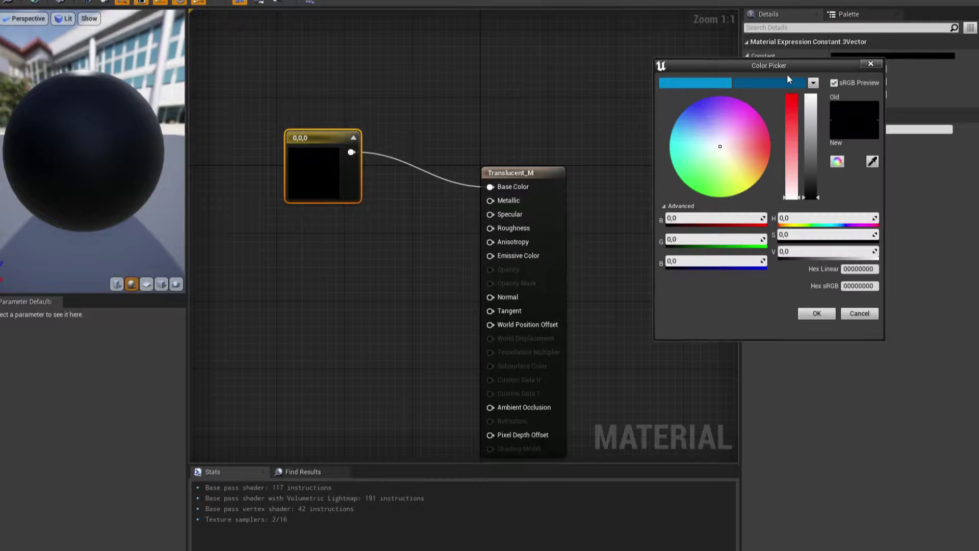
{"action": "left_click_drag", "start_coordinate": [795, 128], "coordinate": [792, 95]}
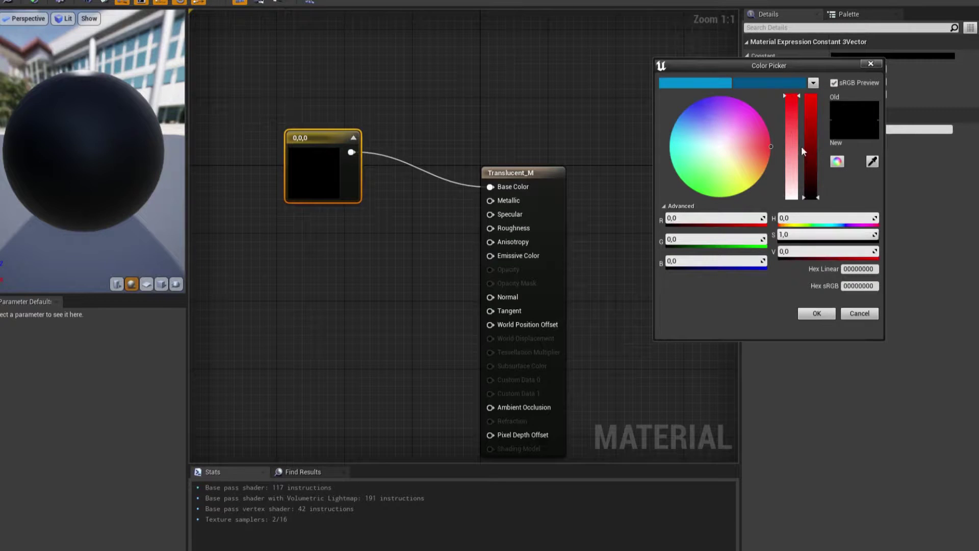
{"action": "left_click_drag", "start_coordinate": [810, 136], "coordinate": [813, 62]}
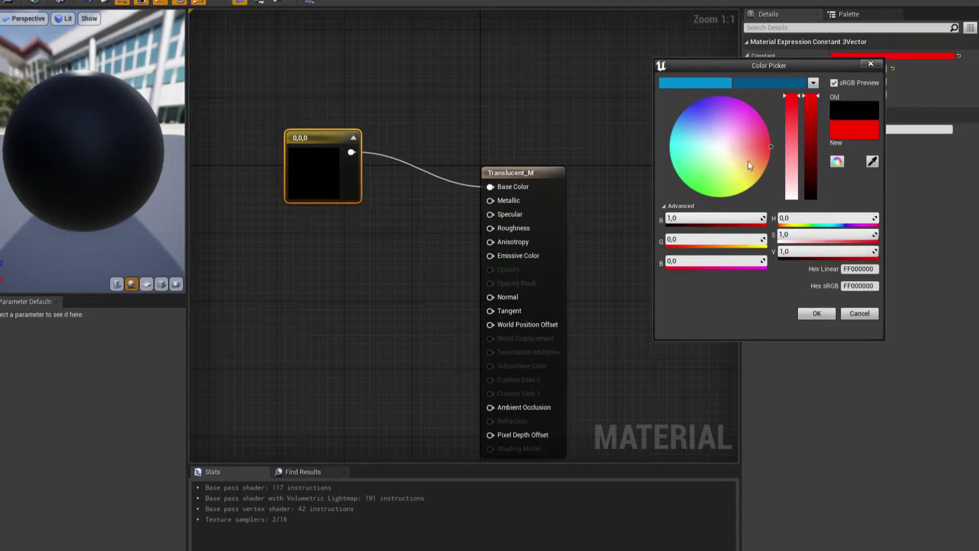
{"action": "left_click_drag", "start_coordinate": [750, 166], "coordinate": [765, 167]}
{"action": "left_click", "coordinate": [828, 315]}
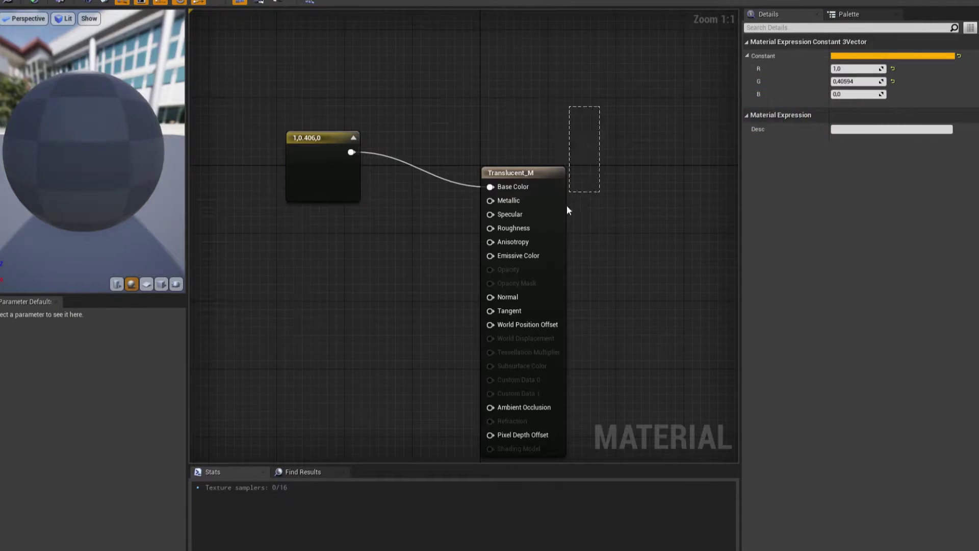
- Set the blend mode to Translucent with Surface ForwardShading lighting mode
{"action": "right_click_drag", "start_coordinate": [578, 188], "coordinate": [604, 149]}
{"action": "left_click", "coordinate": [587, 134]}
{"action": "left_click", "coordinate": [857, 177]}
{"action": "left_click", "coordinate": [860, 198]}
{"action": "scroll", "coordinate": [893, 168], "scroll_direction": "down", "scroll_amount": 5}
{"action": "scroll", "coordinate": [907, 204], "scroll_direction": "down", "scroll_amount": 10}
{"action": "scroll", "coordinate": [907, 204], "scroll_direction": "down", "scroll_amount": 10}
{"action": "left_click", "coordinate": [872, 209]}
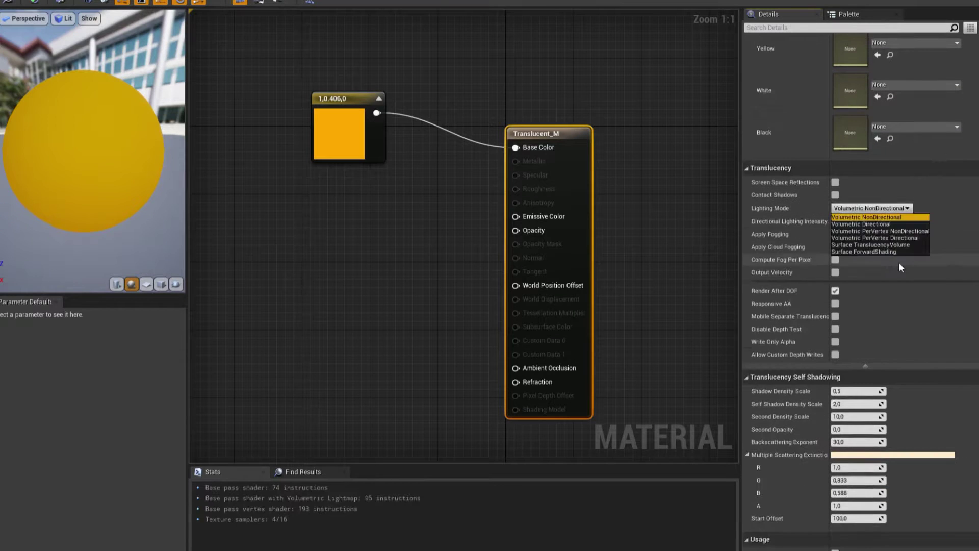
{"action": "left_click", "coordinate": [867, 252]}
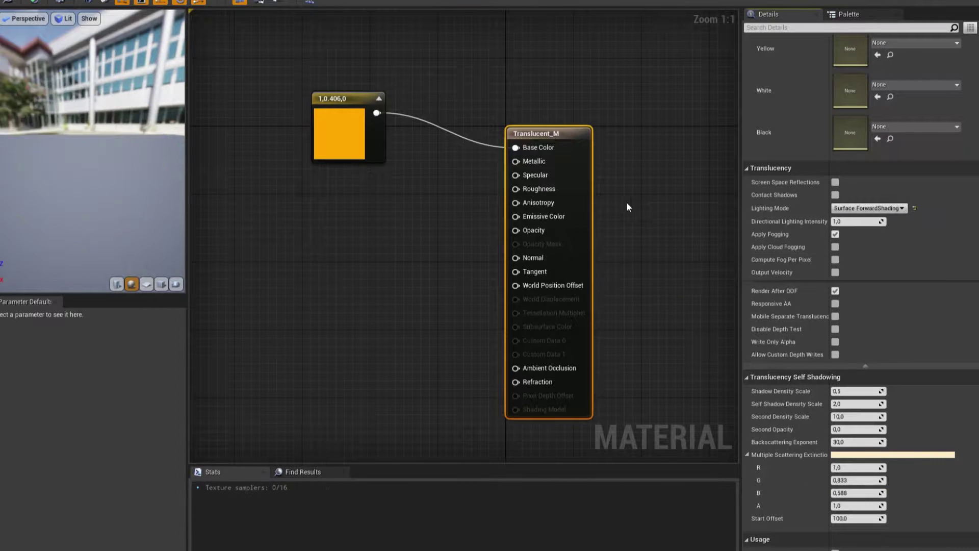
- Wire a constant 0.5 into Opacity and apply the material
{"action": "left_click", "coordinate": [400, 221]}
{"action": "left_click_drag", "start_coordinate": [421, 244], "coordinate": [515, 216]}
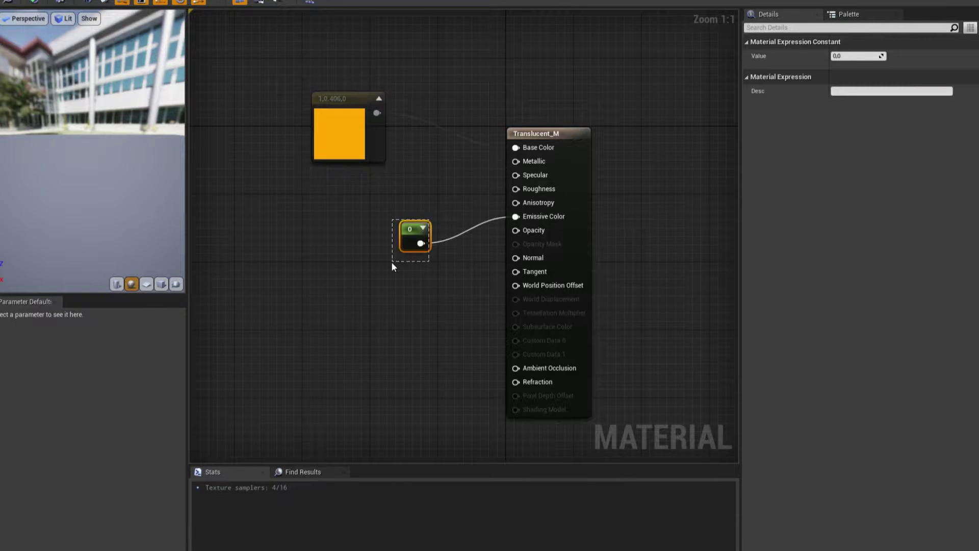
{"action": "left_click", "coordinate": [516, 216], "text": "alt"}
{"action": "mouse_move", "coordinate": [515, 230]}
{"action": "left_mouse_down"}
{"action": "mouse_move", "coordinate": [431, 250]}
{"action": "mouse_move", "coordinate": [420, 243]}
{"action": "left_mouse_up"}
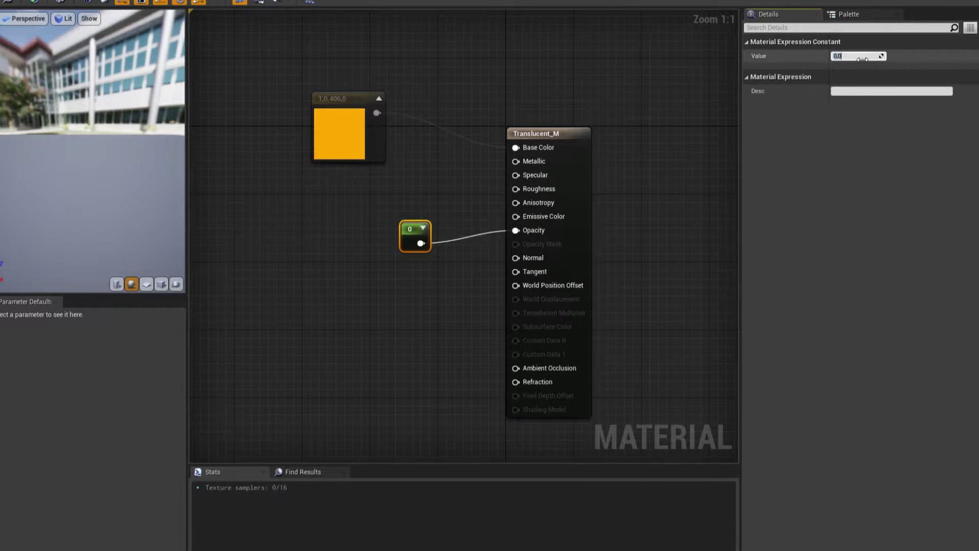
{"action": "left_click", "coordinate": [858, 56]}
{"action": "type", "text": "0.5"}
{"action": "key", "text": "Return"}
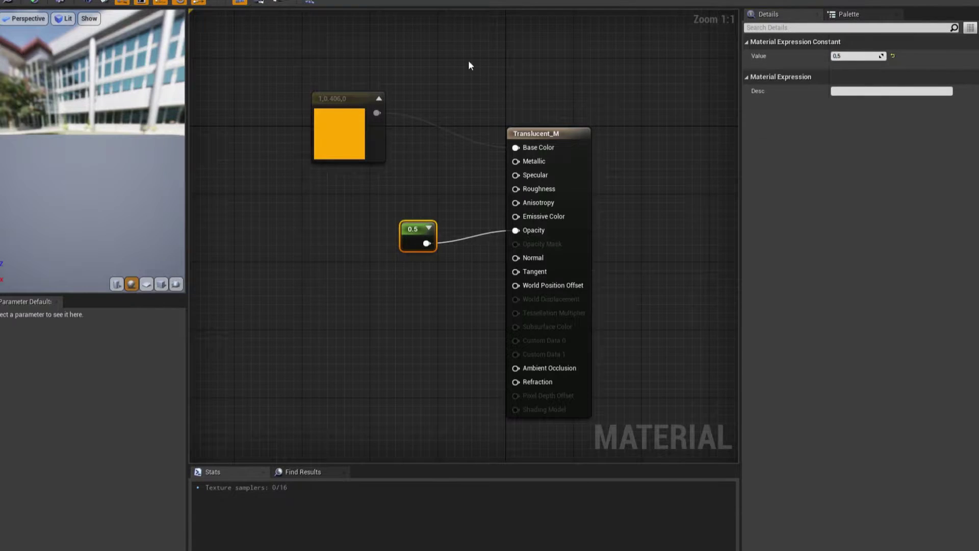
{"action": "left_click", "coordinate": [526, 79]}
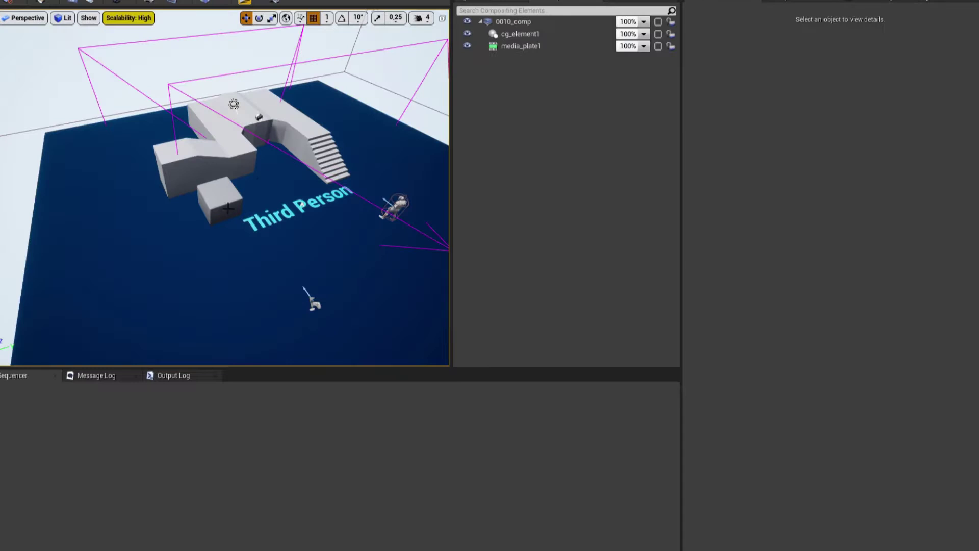
- Assign Translucent_M to Element 0 of the LeftArm block and the cube mesh
{"action": "left_click", "coordinate": [237, 148]}
{"action": "key", "text": "f"}
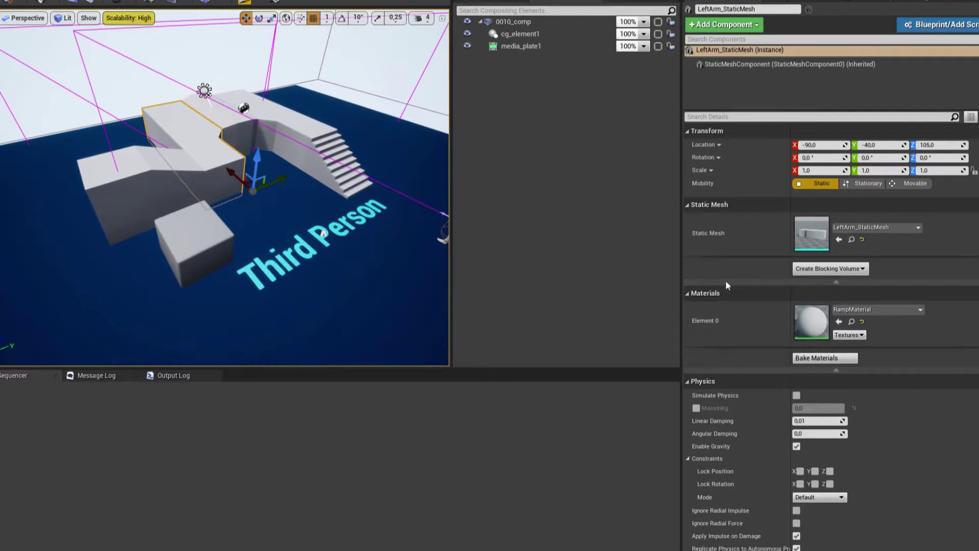
{"action": "left_click", "coordinate": [839, 322]}
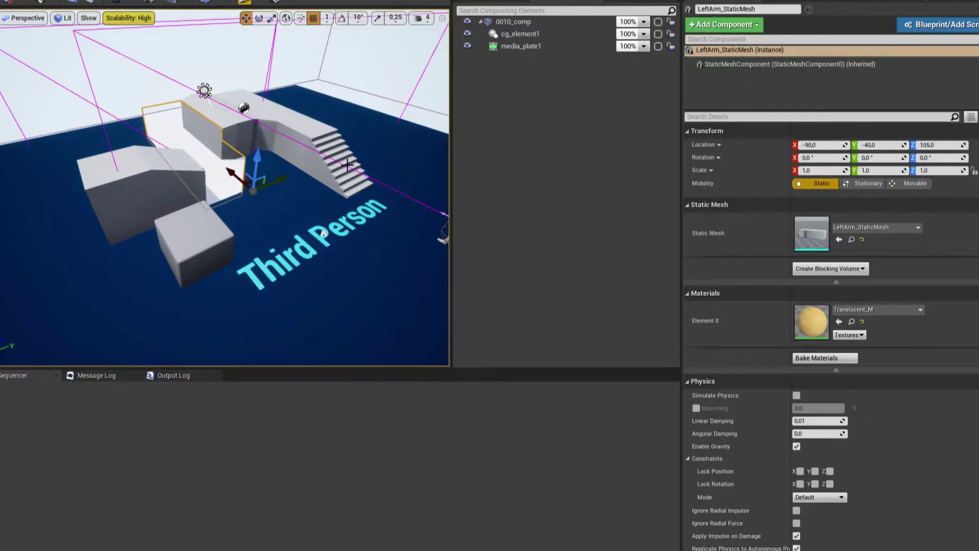
{"action": "left_click", "coordinate": [305, 135]}
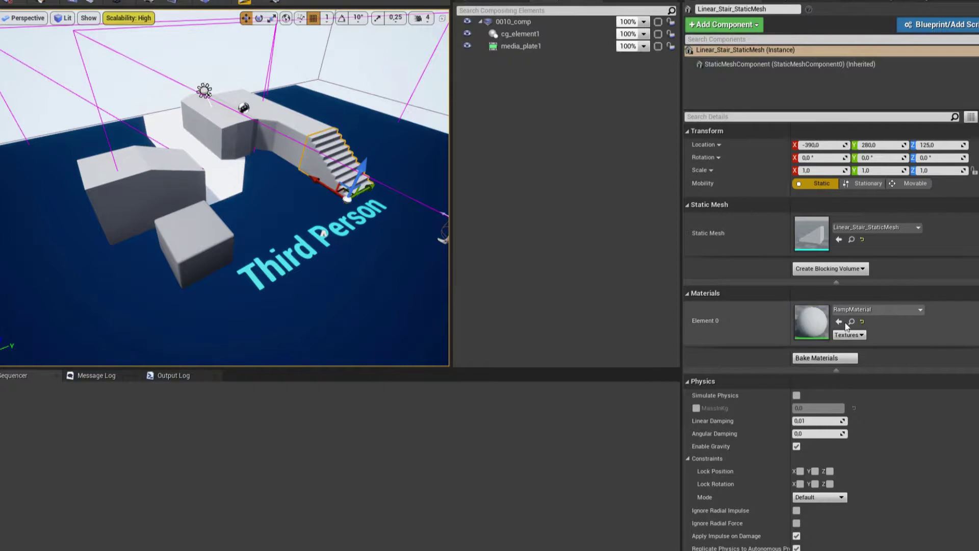
{"action": "left_click", "coordinate": [202, 235]}
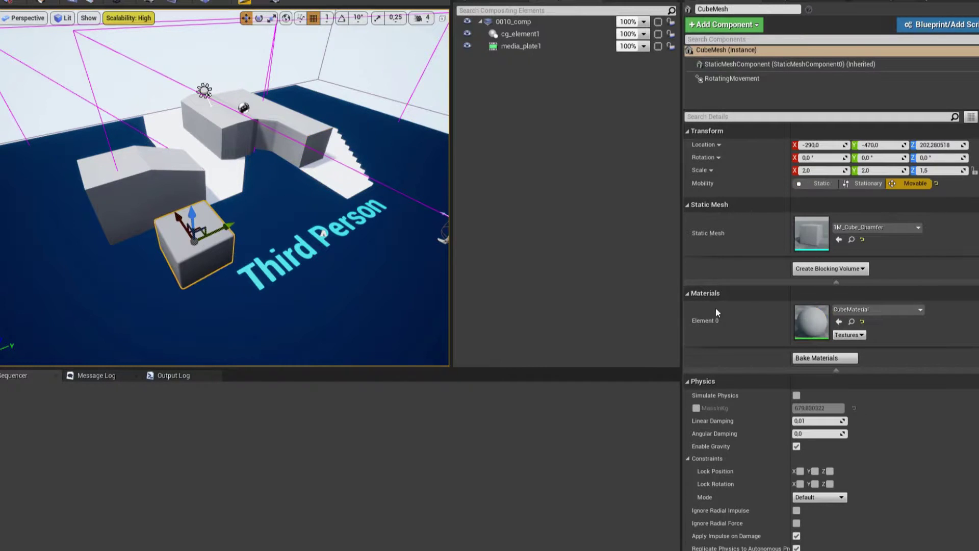
{"action": "left_click", "coordinate": [839, 322]}
- Select the stairs, tall block and cube, and open Translucent_M in the Material Editor
{"action": "mouse_move", "coordinate": [355, 340]}
{"action": "right_mouse_down"}
{"action": "mouse_move", "coordinate": [56, 199]}
{"action": "mouse_move", "coordinate": [339, 252]}
{"action": "mouse_move", "coordinate": [305, 253]}
{"action": "mouse_move", "coordinate": [316, 252]}
{"action": "right_mouse_up"}
{"action": "left_click", "coordinate": [321, 145]}
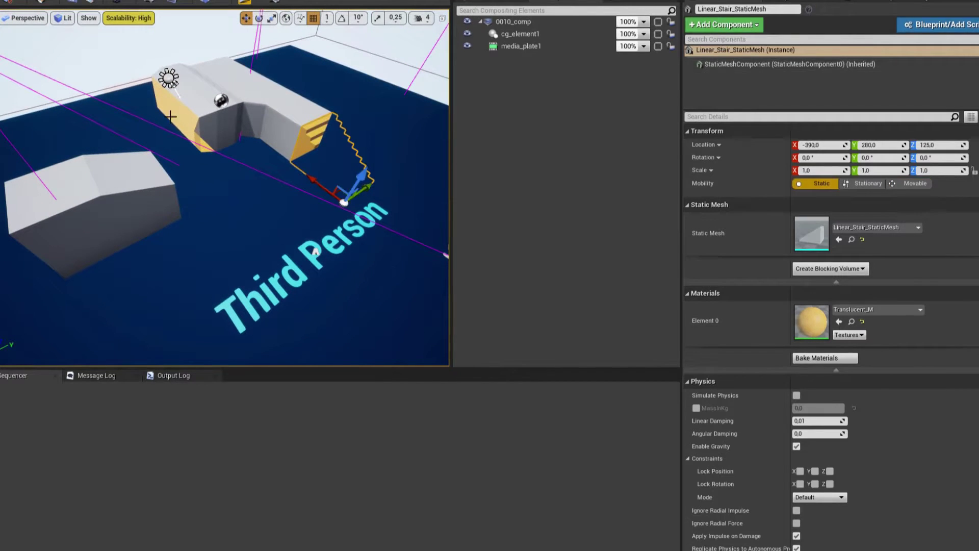
{"action": "left_click", "coordinate": [179, 220], "text": "ctrl"}
{"action": "left_click", "coordinate": [160, 262], "text": "ctrl"}
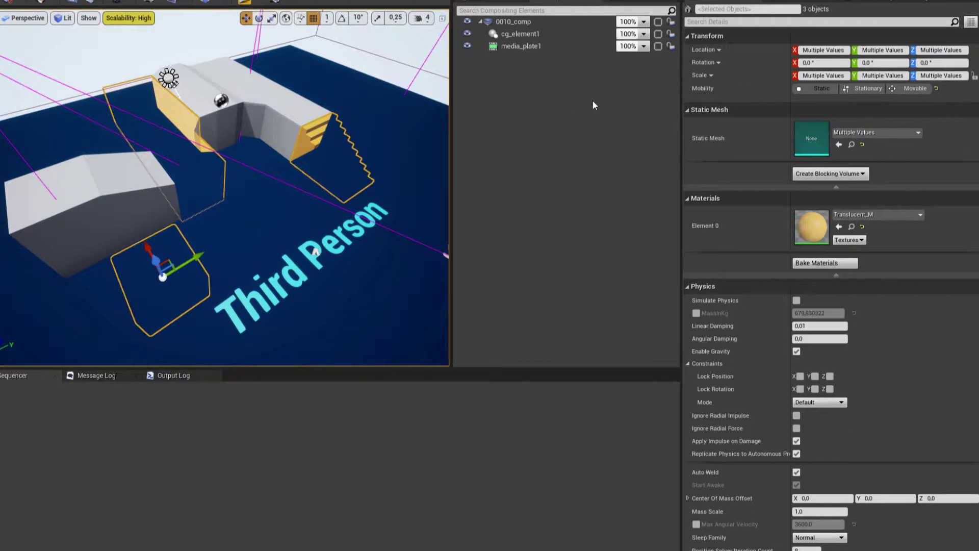
{"action": "double_click", "coordinate": [813, 237]}
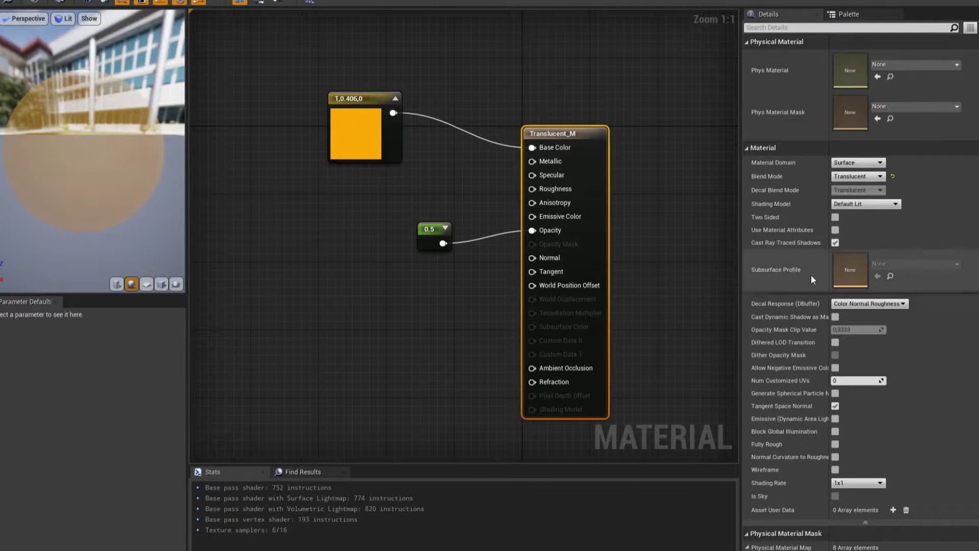
- Check Allow Custom Depth Writes under Translucency in Translucent_M and recompile the material
{"action": "scroll", "coordinate": [811, 274], "scroll_direction": "down", "scroll_amount": 5}
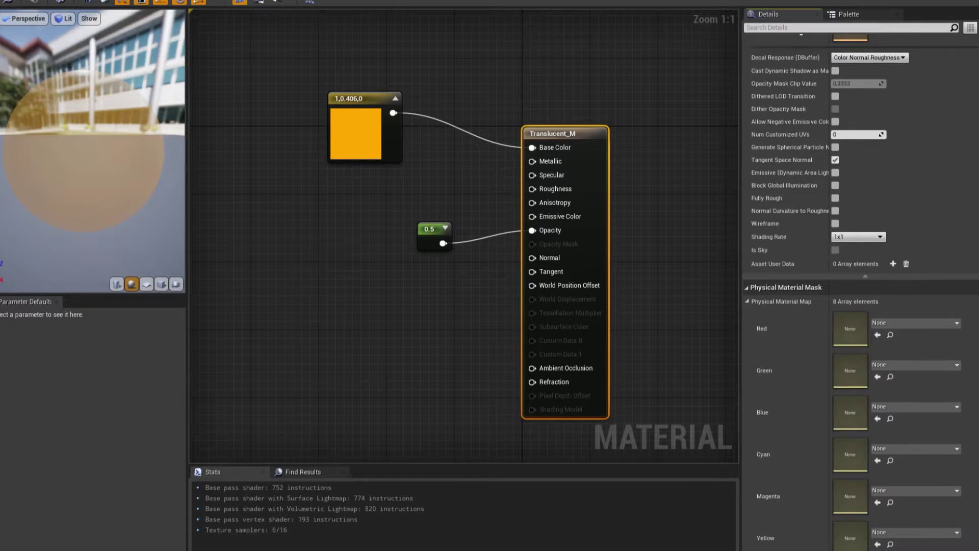
{"action": "scroll", "coordinate": [821, 305], "scroll_direction": "down", "scroll_amount": 5}
{"action": "scroll", "coordinate": [821, 306], "scroll_direction": "down", "scroll_amount": 5}
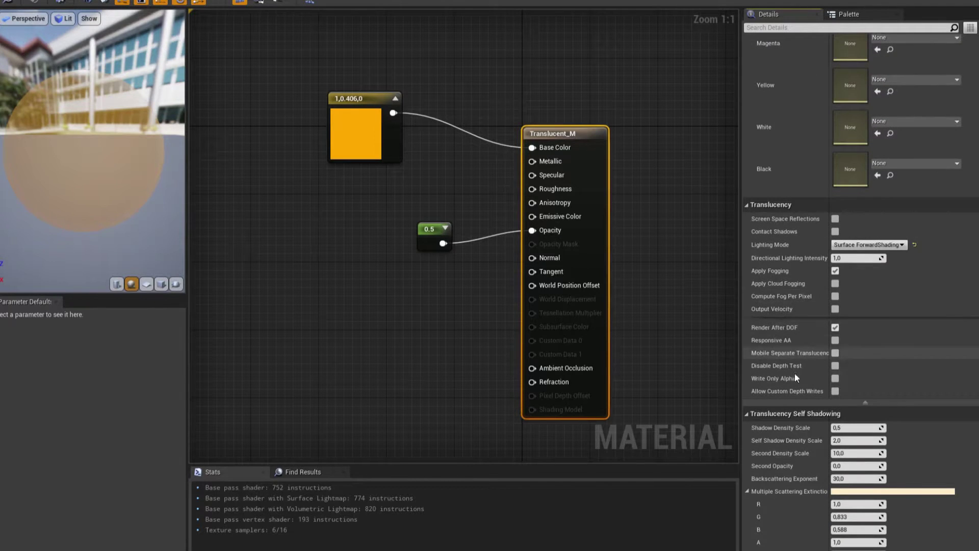
{"action": "scroll", "coordinate": [794, 377], "scroll_direction": "down", "scroll_amount": 1}
{"action": "left_click", "coordinate": [835, 371]}
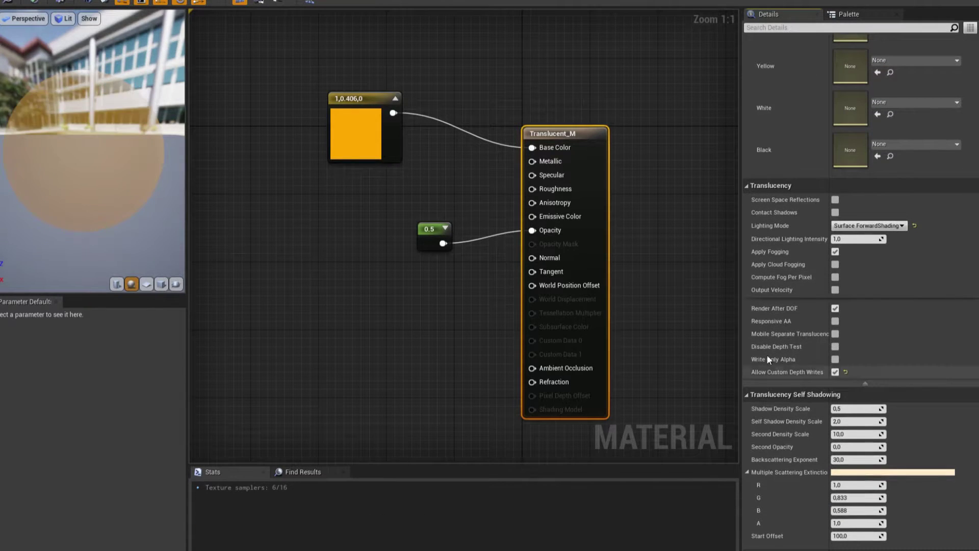
{"action": "left_click", "coordinate": [426, 287]}
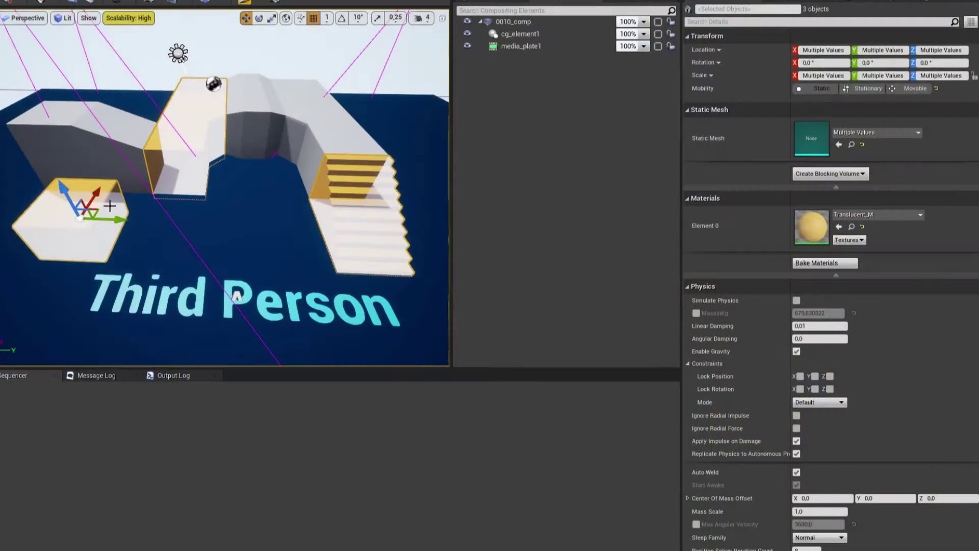
- With the cube, tall block and stairs selected, enable Volumetric Translucent Shadow via a 'volu' details search
{"action": "left_click", "coordinate": [97, 207]}
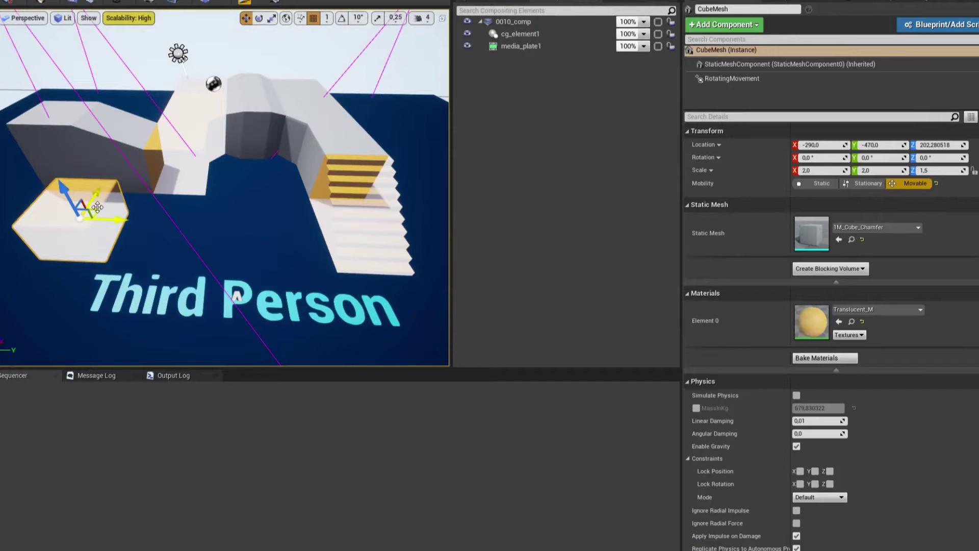
{"action": "key", "text": "ctrl+z"}
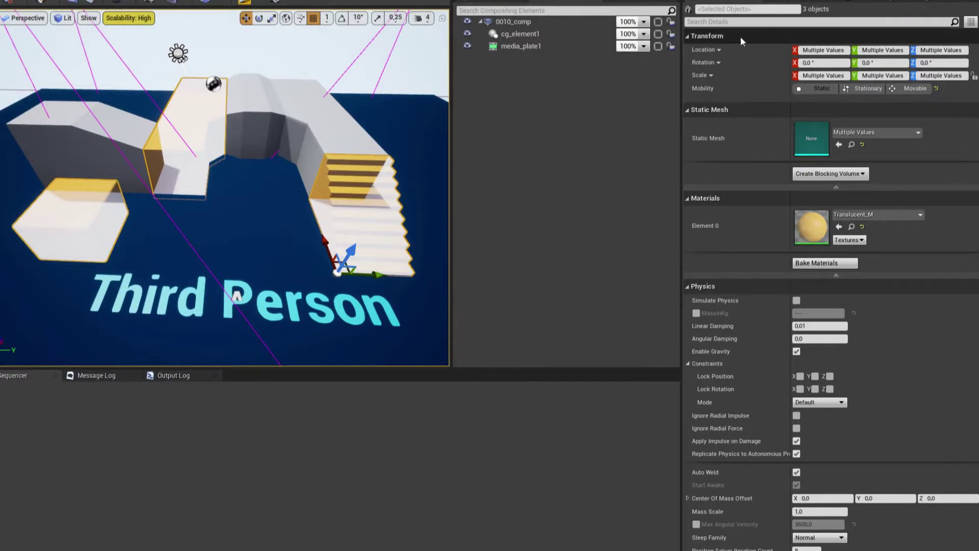
{"action": "left_click", "coordinate": [739, 22]}
{"action": "type", "text": "volu"}
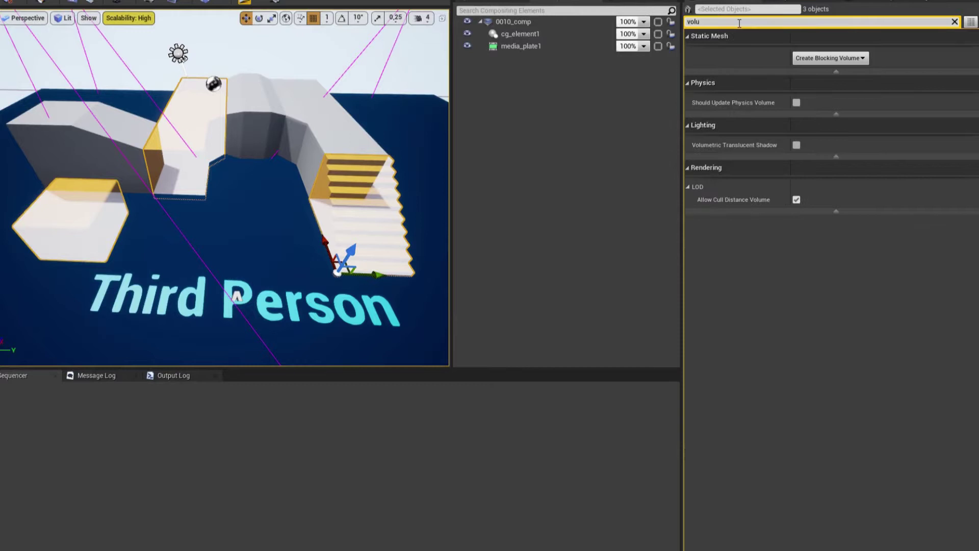
{"action": "left_click", "coordinate": [796, 144]}
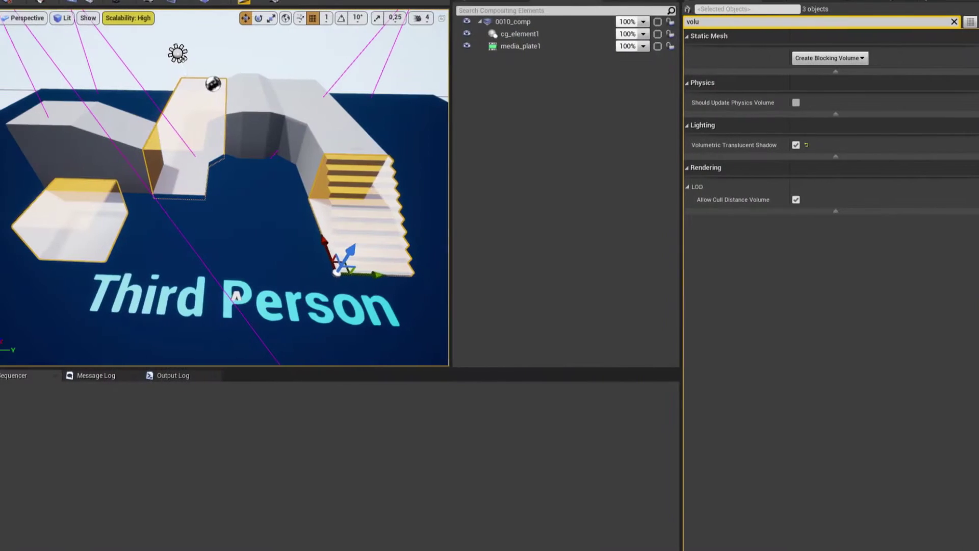
- Add a CG Matte layer element, matte_element1, to 0010_comp and inspect its Matte Type
{"action": "right_click", "coordinate": [523, 23]}
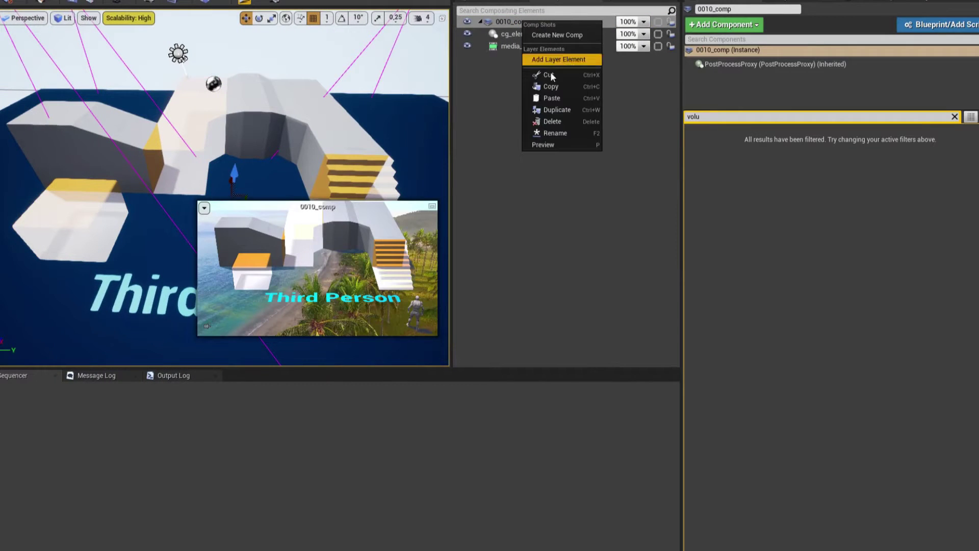
{"action": "left_click", "coordinate": [544, 64]}
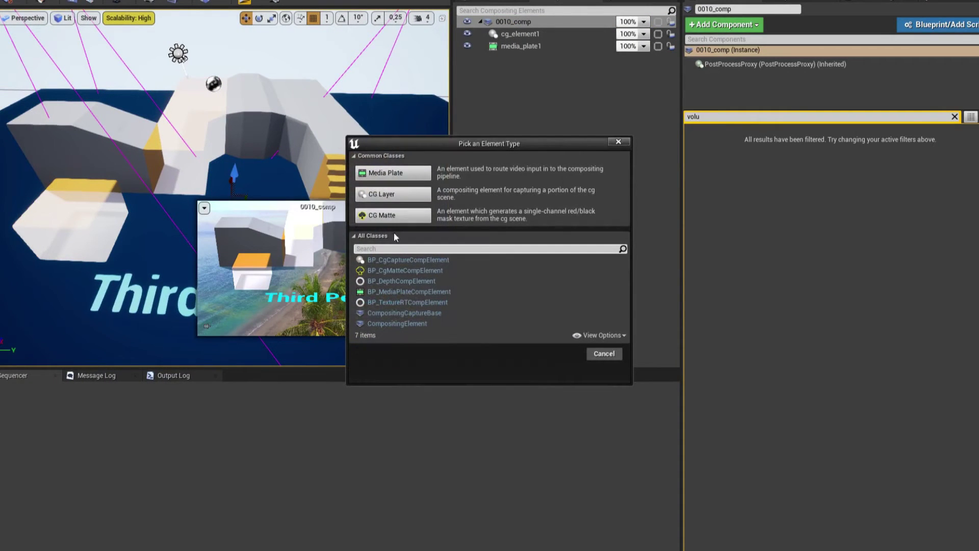
{"action": "left_click", "coordinate": [393, 215]}
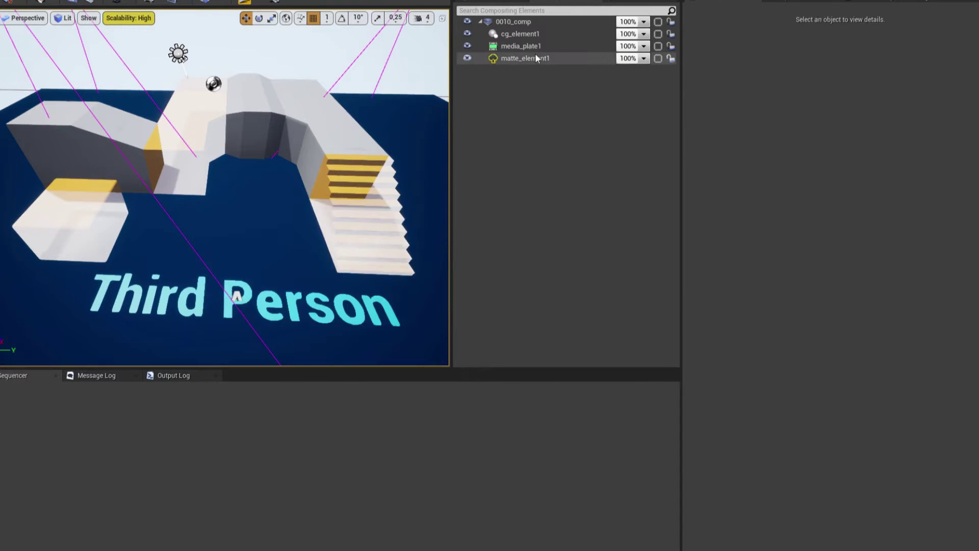
{"action": "left_click", "coordinate": [534, 57]}
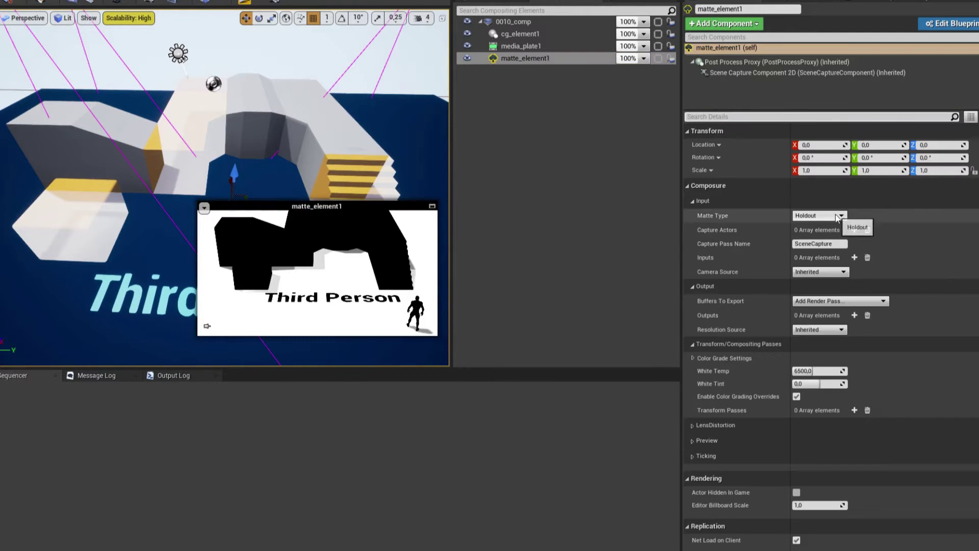
{"action": "left_click", "coordinate": [579, 174]}
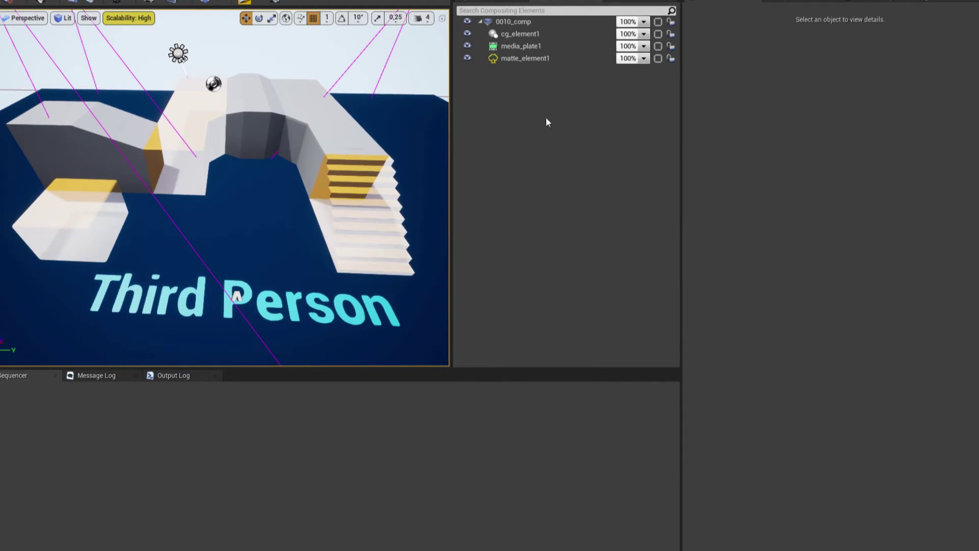
{"action": "left_click", "coordinate": [525, 58]}
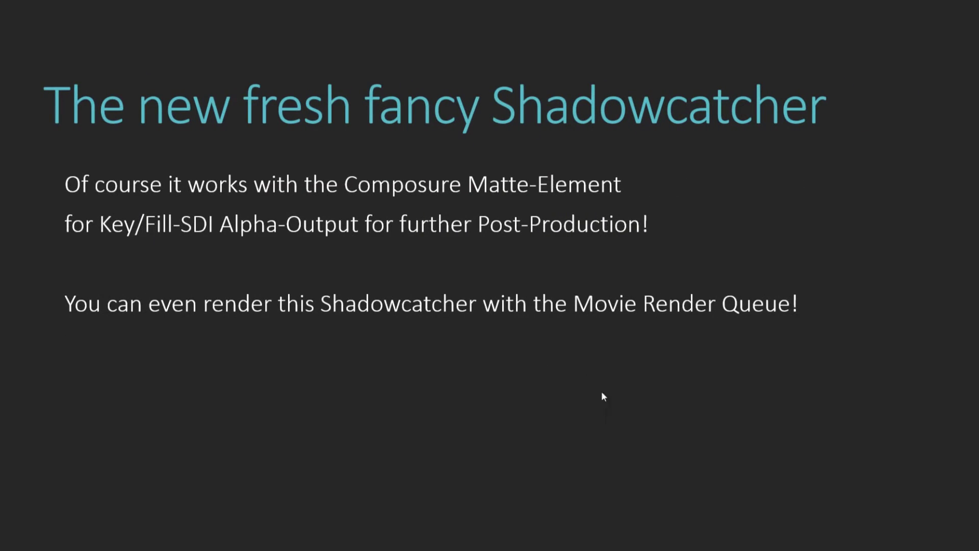
- Advance the slideshow to the closing "We are done!" slide
{"action": "key", "text": "Right"}
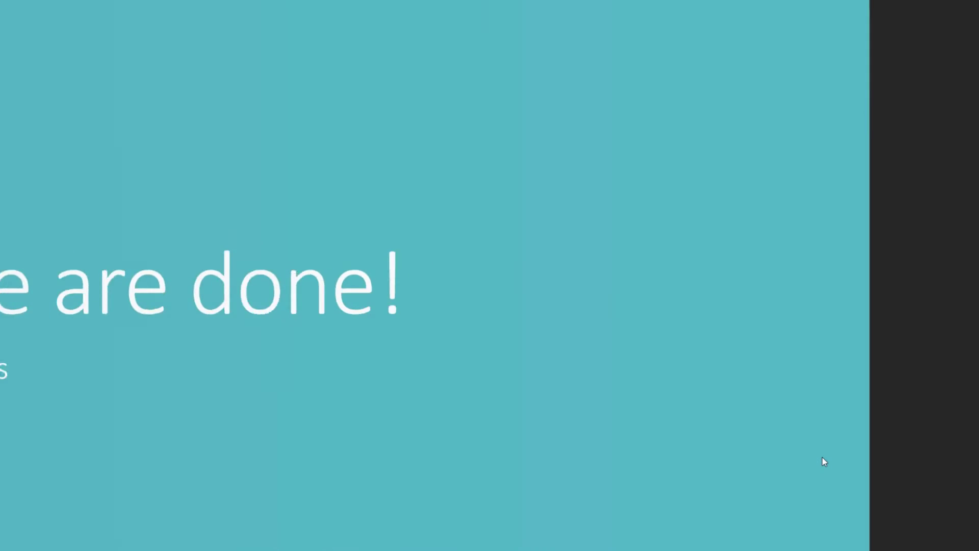